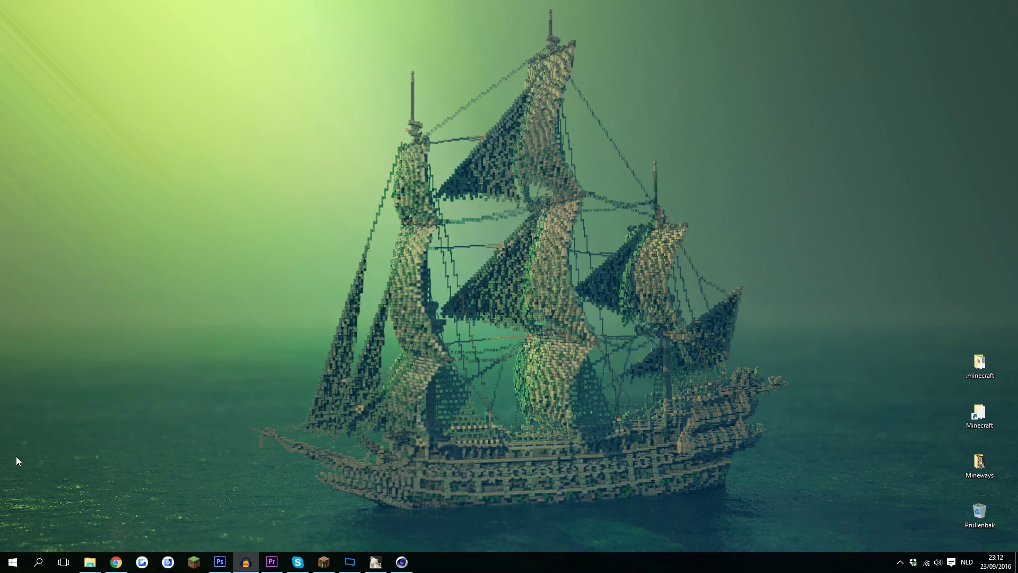
# Step: Open Navigator's_Cove.schematic in Mineways and box-select the whole build area on the map
pyautogui.click(377, 565)
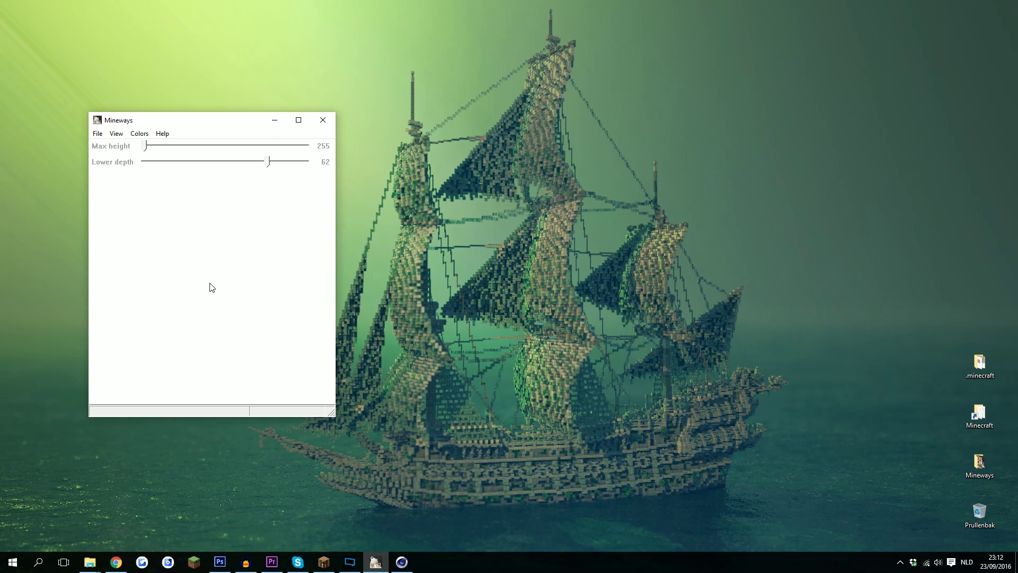
pyautogui.click(97, 135)
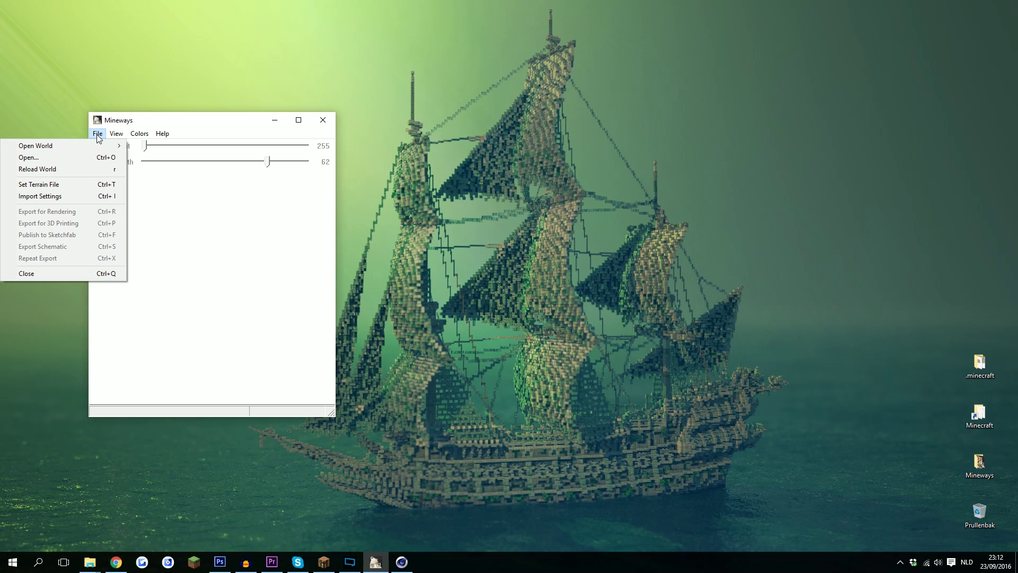
pyautogui.click(104, 158)
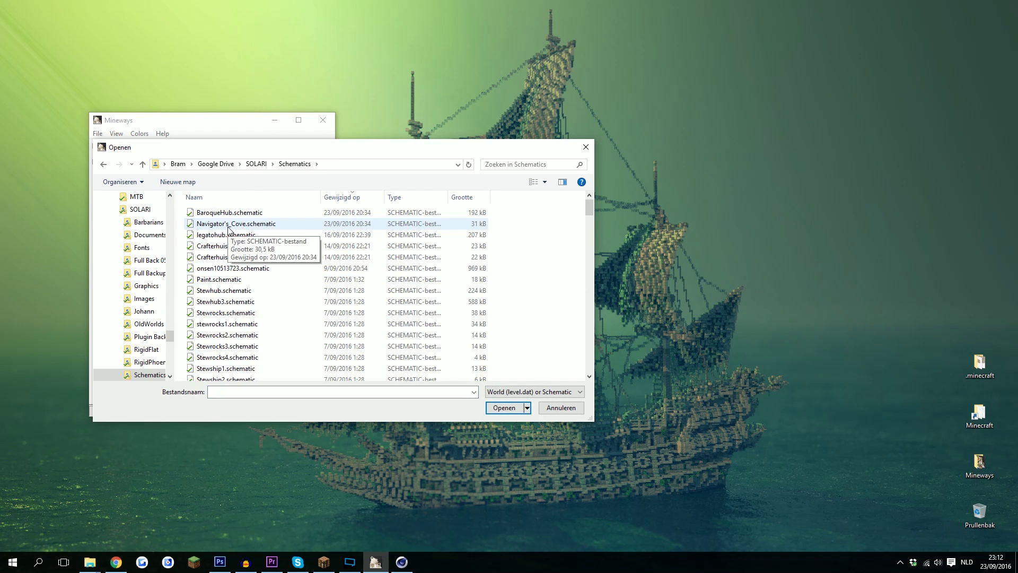
pyautogui.doubleClick(229, 230)
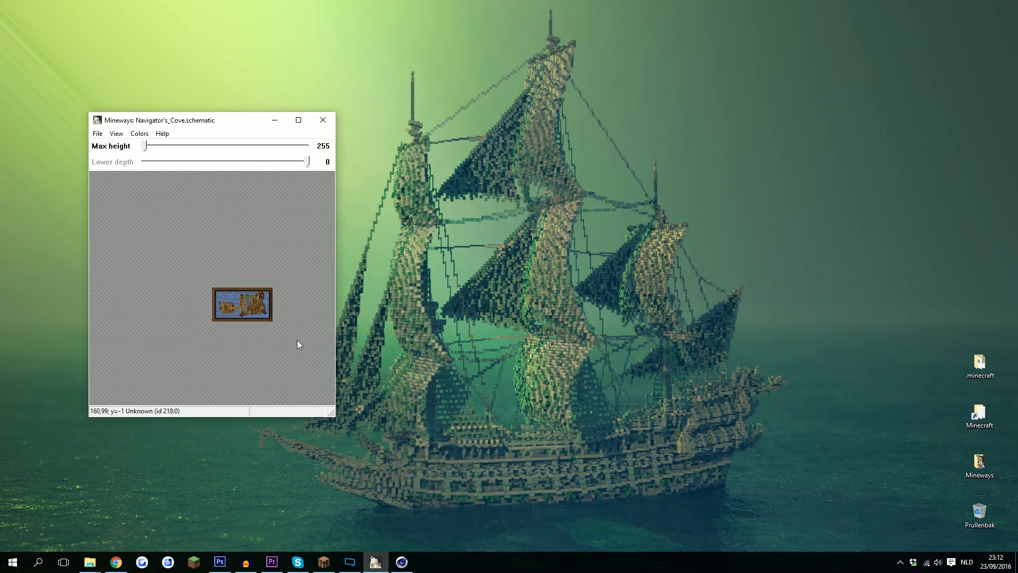
pyautogui.moveTo(185, 266); pyautogui.dragTo(316, 389, button='right')
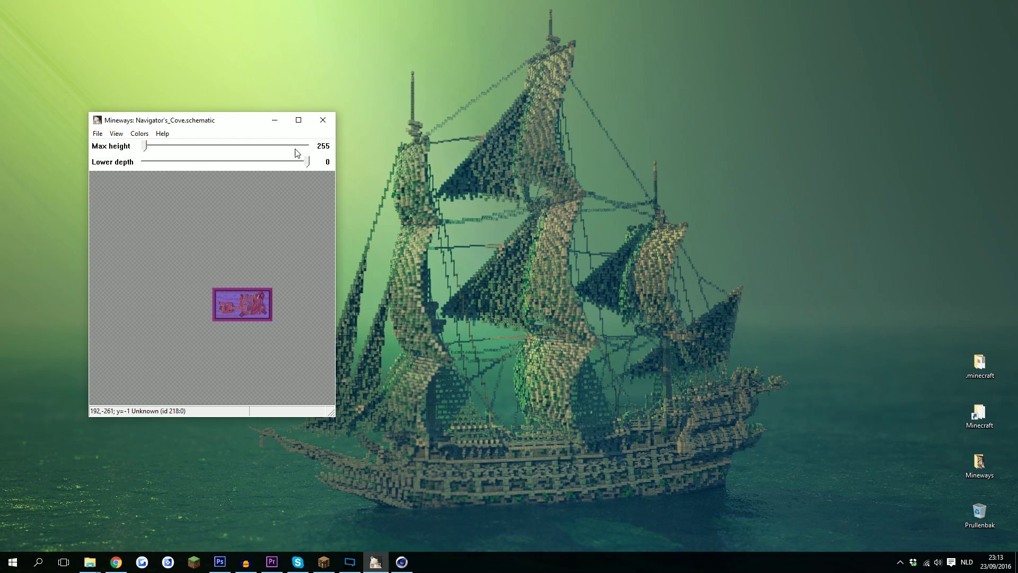
# Step: Export the selected build for rendering as a Wavefront OBJ named 'Navigator's Cove'
pyautogui.click(97, 133)
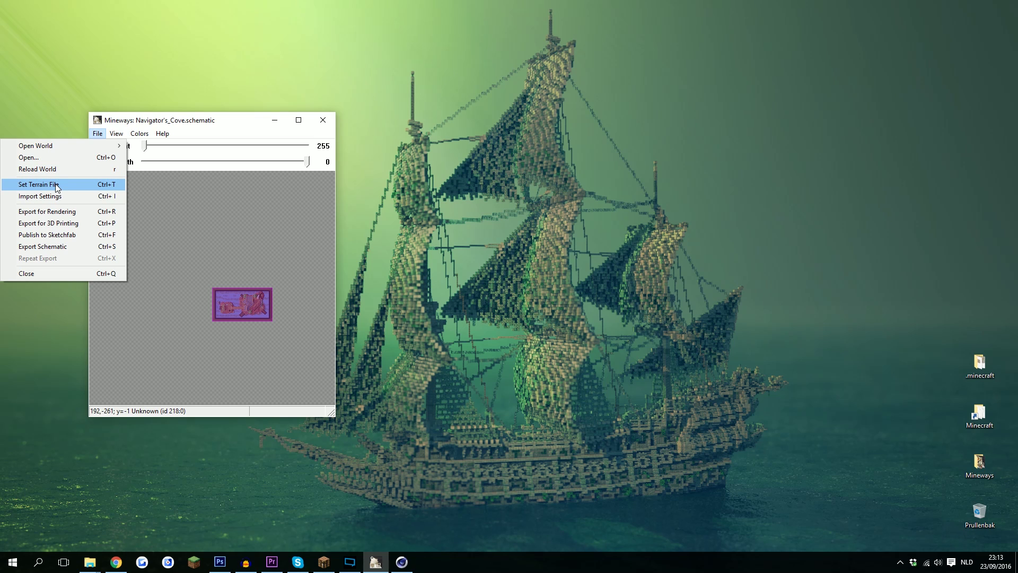
pyautogui.click(60, 212)
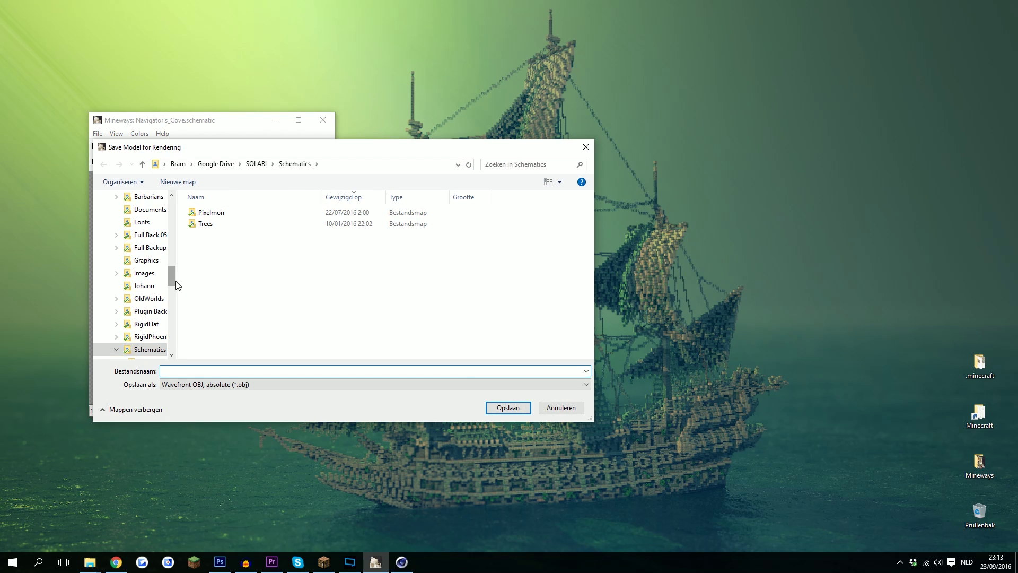
pyautogui.moveTo(171, 275); pyautogui.dragTo(172, 339)
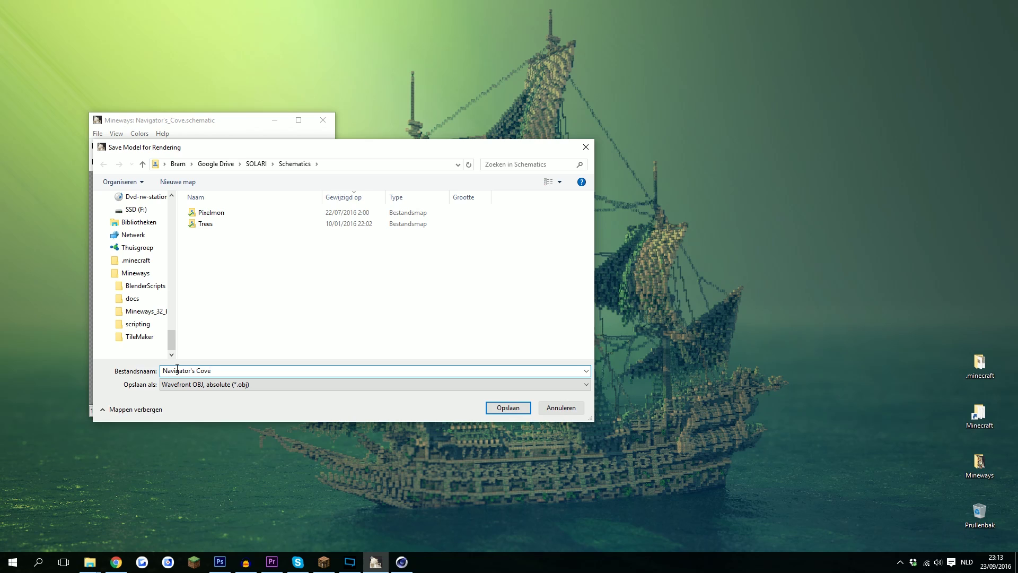
pyautogui.press('Return')
pyautogui.click(503, 311)
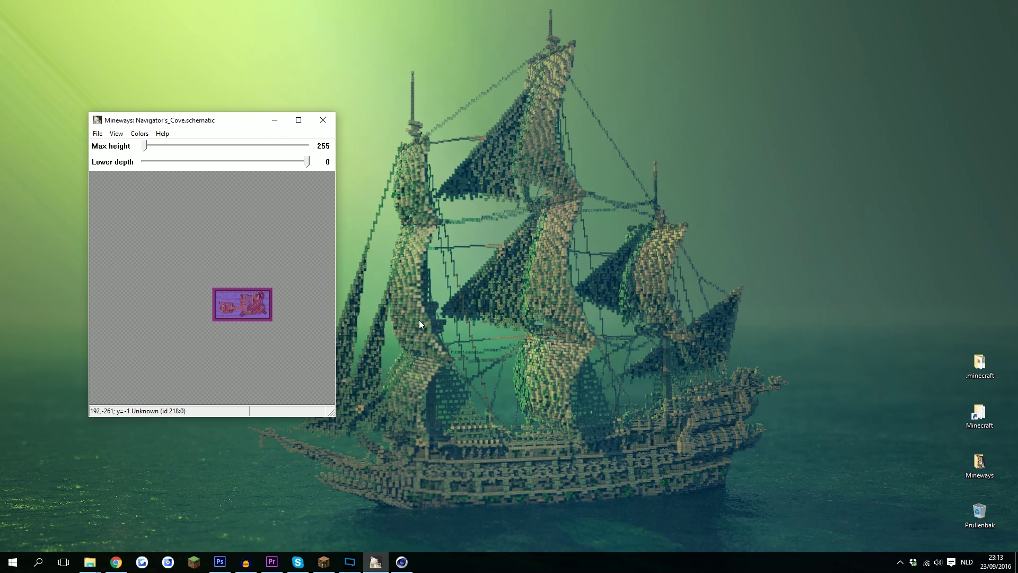
# Step: Open Navigator's Cove.obj in Cinema 4D with the default Wavefront import settings
pyautogui.click(416, 563)
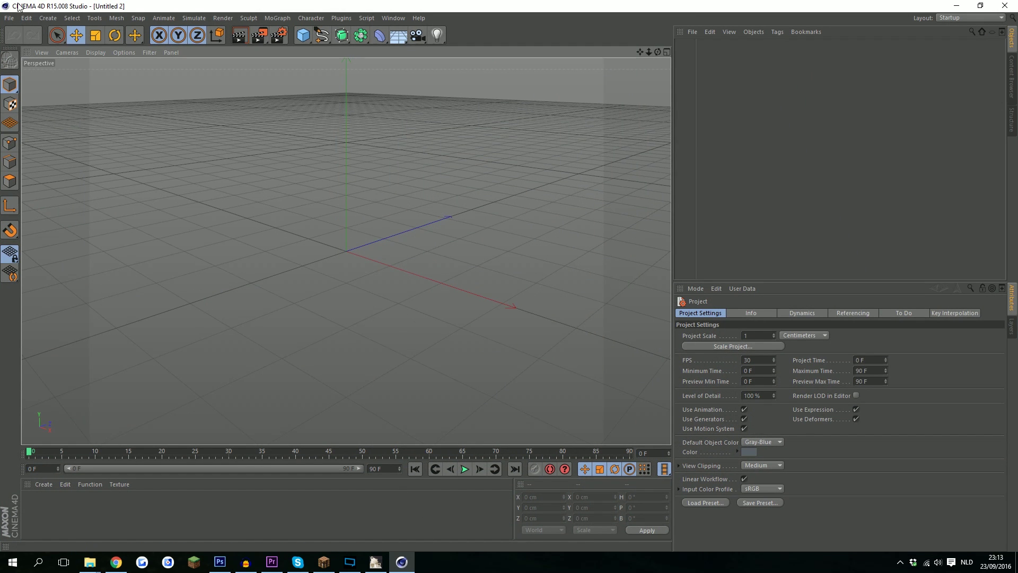
pyautogui.click(16, 23)
pyautogui.click(33, 49)
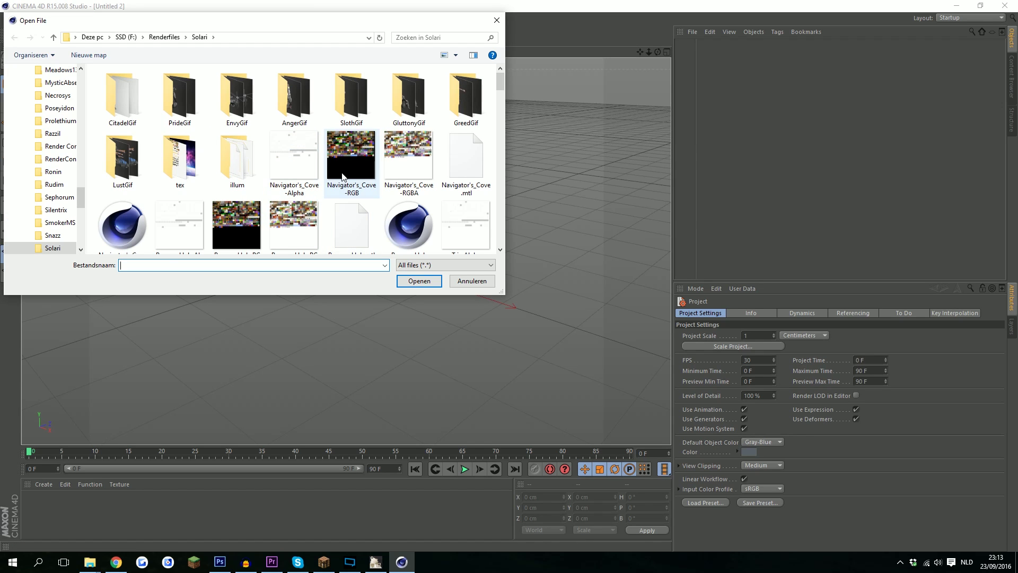
pyautogui.click(122, 223)
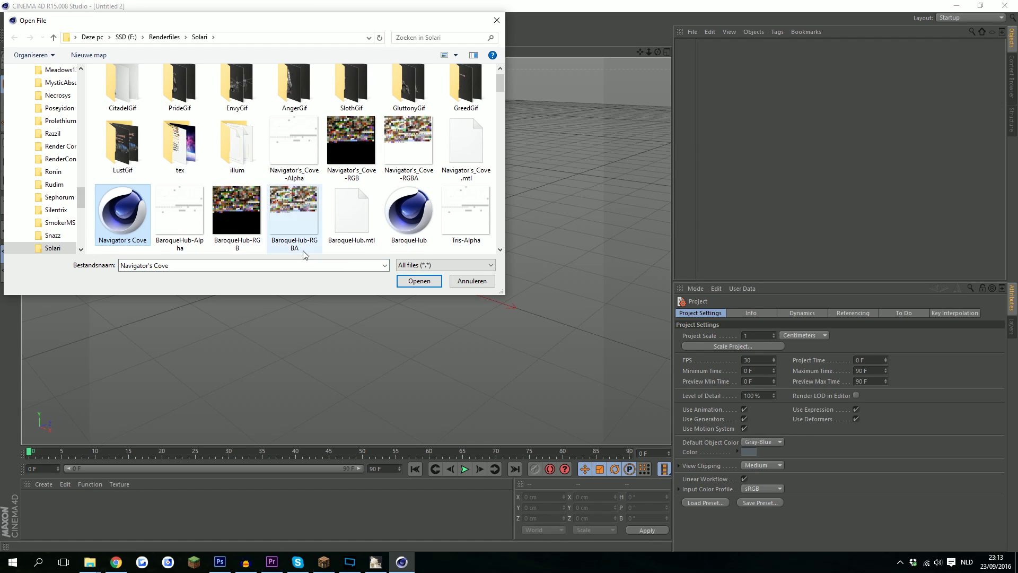
pyautogui.click(419, 280)
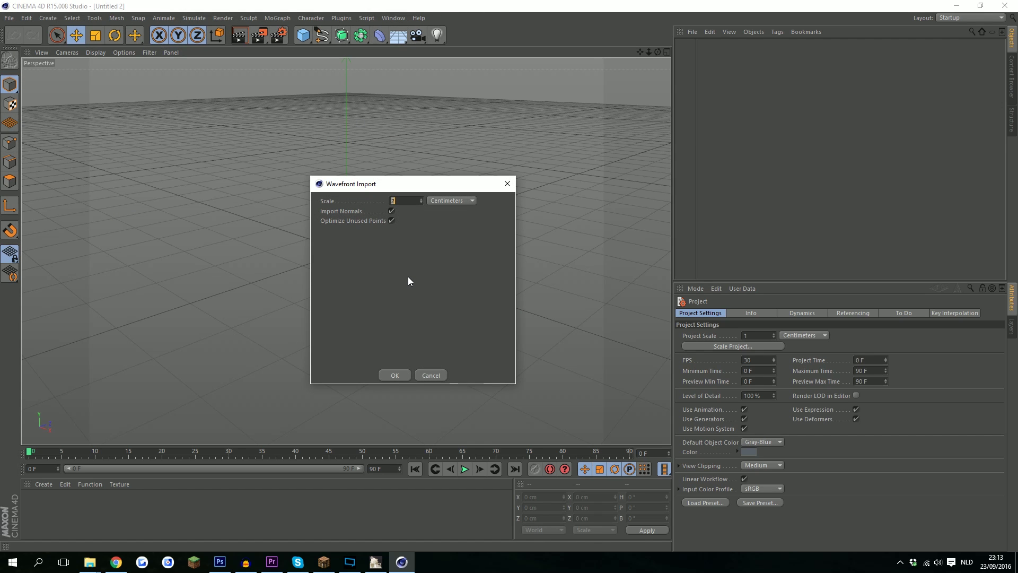
pyautogui.click(385, 375)
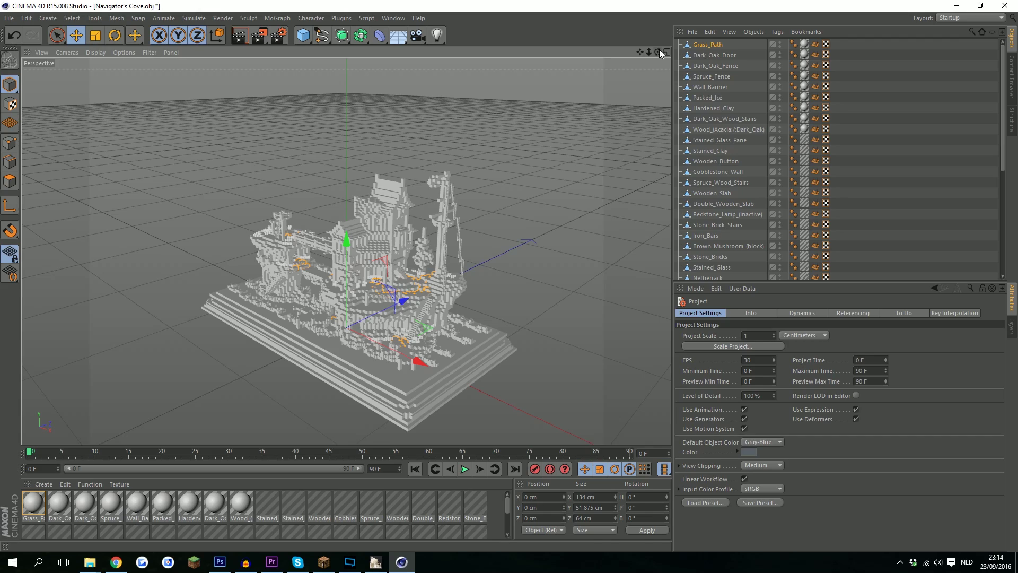
# Step: Select all 41 block materials and turn Specular off and Alpha on for them
pyautogui.moveTo(659, 50); pyautogui.dragTo(576, 66)
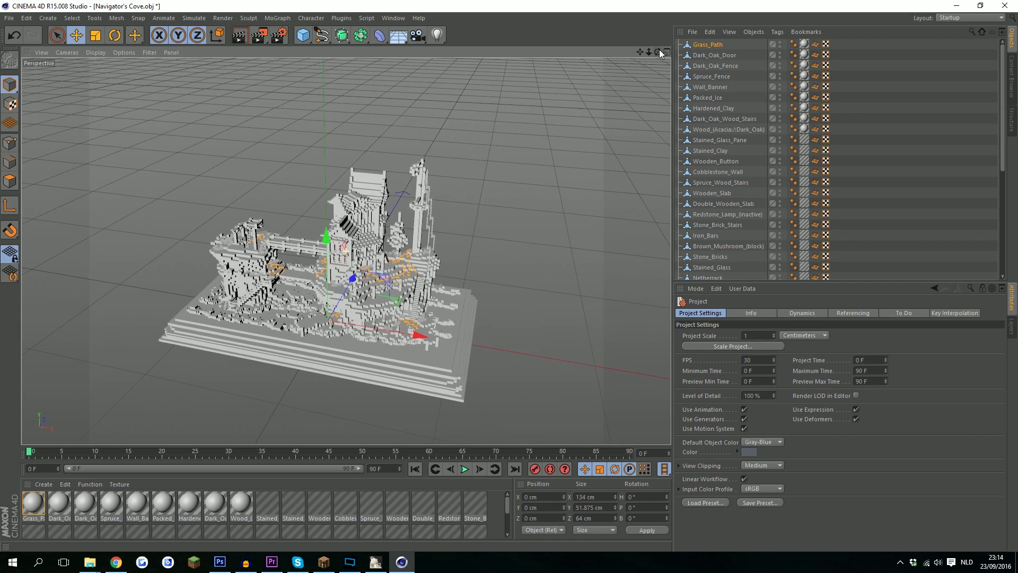
pyautogui.click(32, 510)
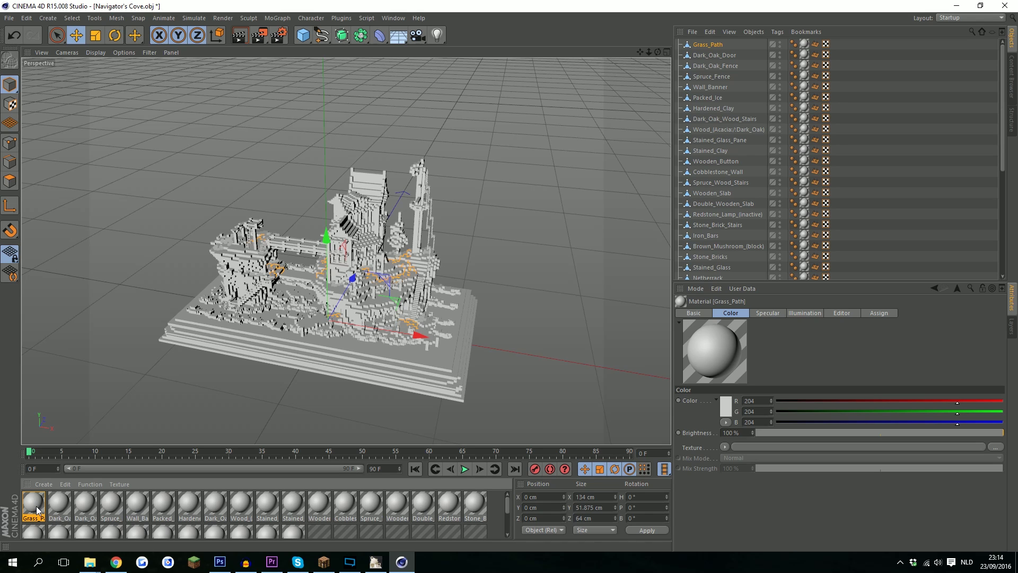
pyautogui.hotkey('ctrl', 'a')
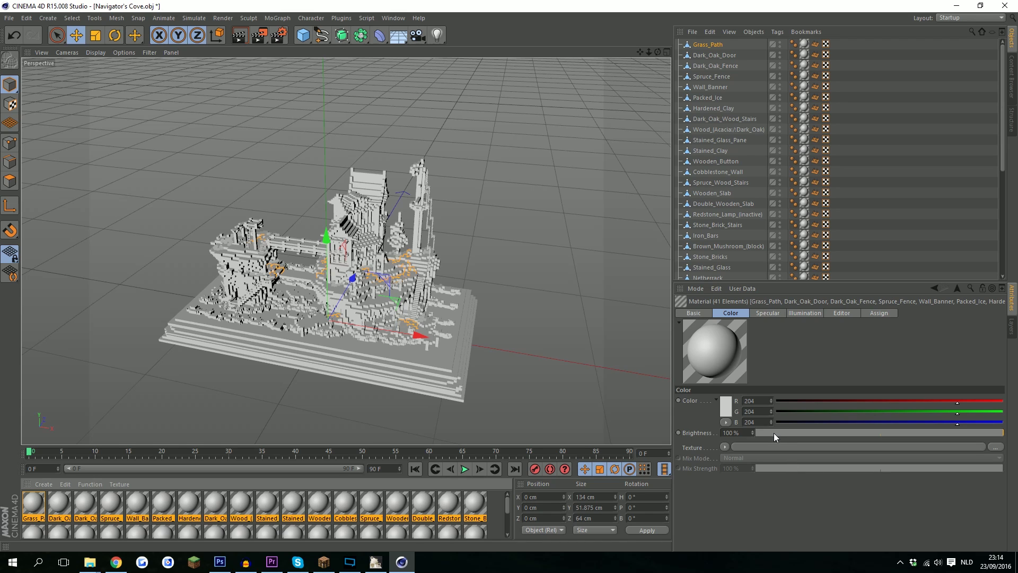
pyautogui.click(699, 313)
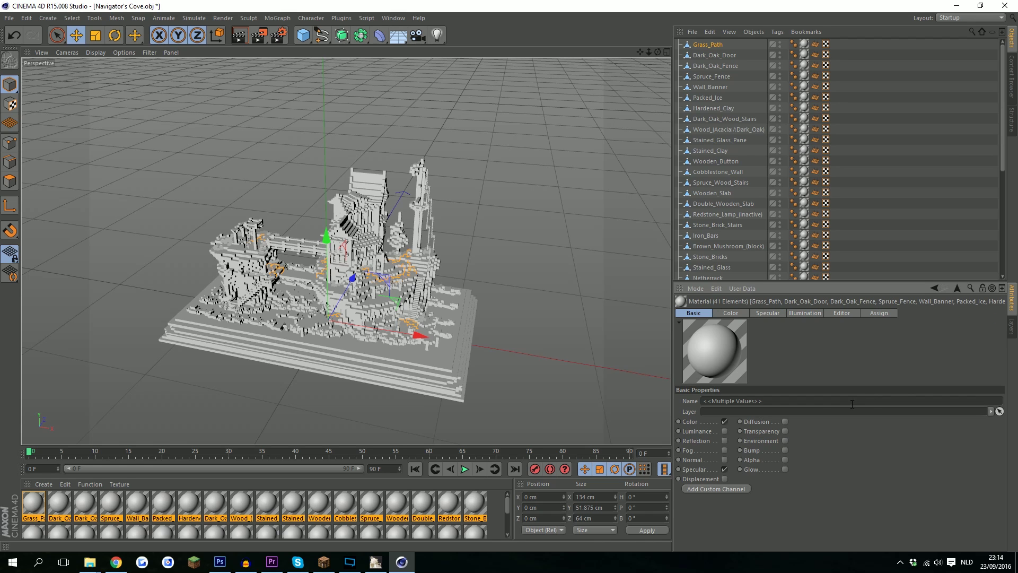
pyautogui.click(724, 469)
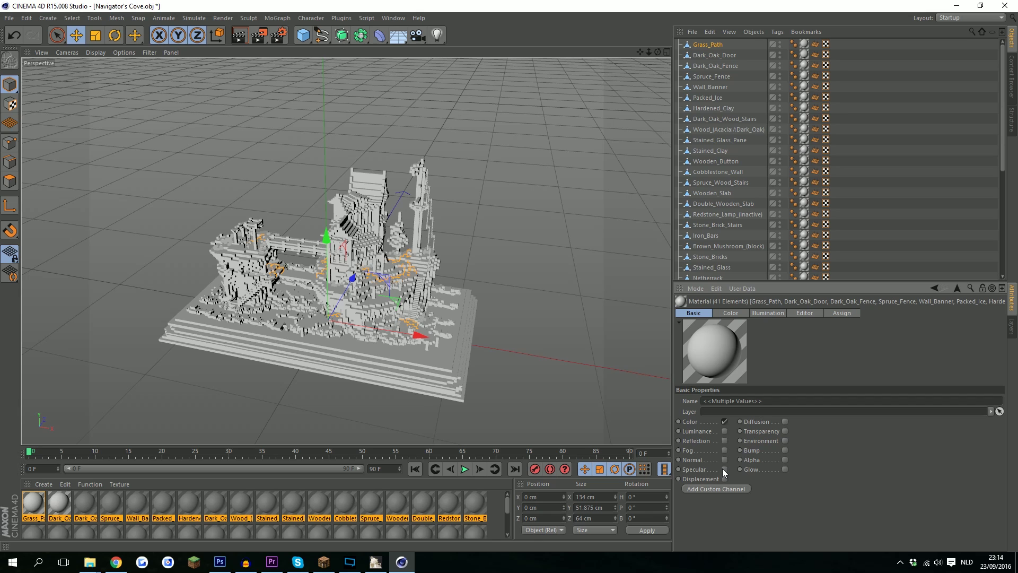
pyautogui.click(785, 460)
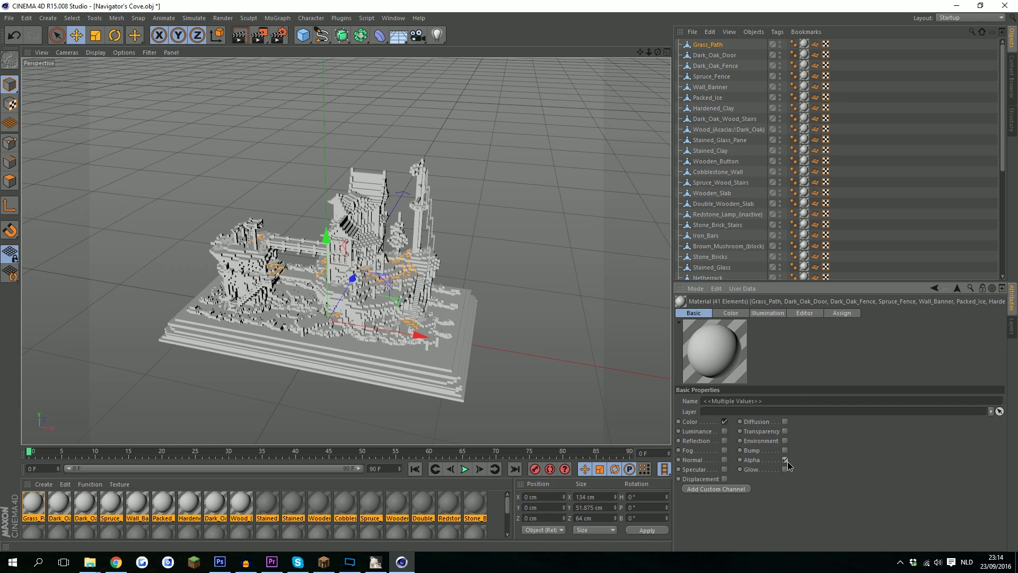
pyautogui.click(730, 312)
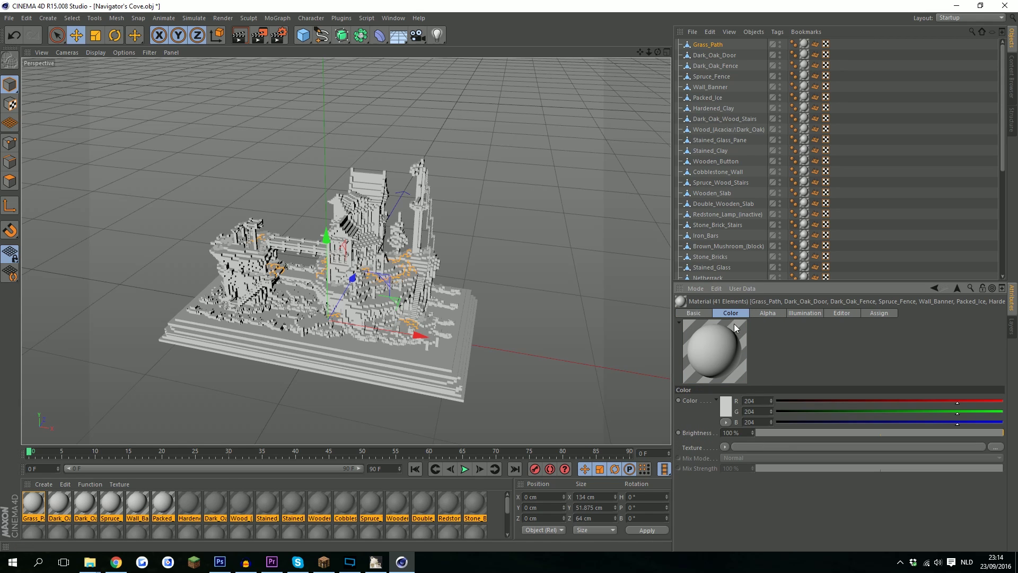
# Step: Load Navigator's_Cove-RGB as the colour texture and Navigator's_Cove-RGBA as the alpha texture
pyautogui.click(747, 447)
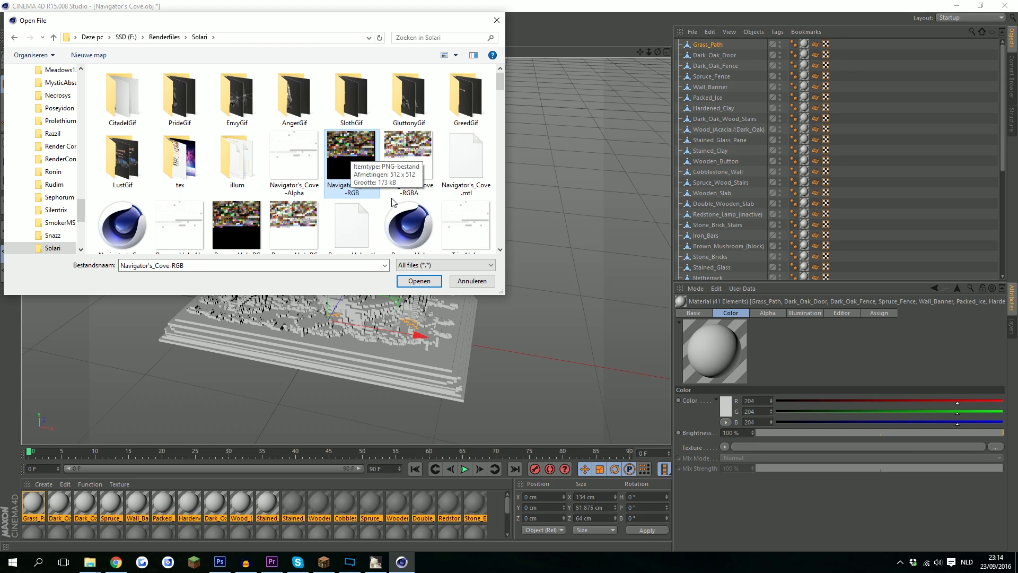
pyautogui.click(411, 283)
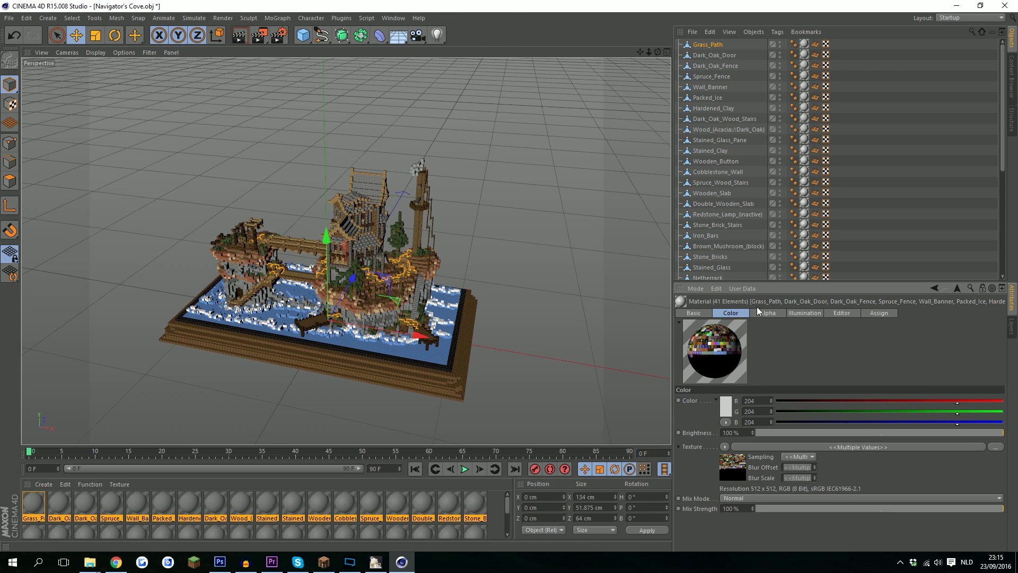
pyautogui.click(764, 312)
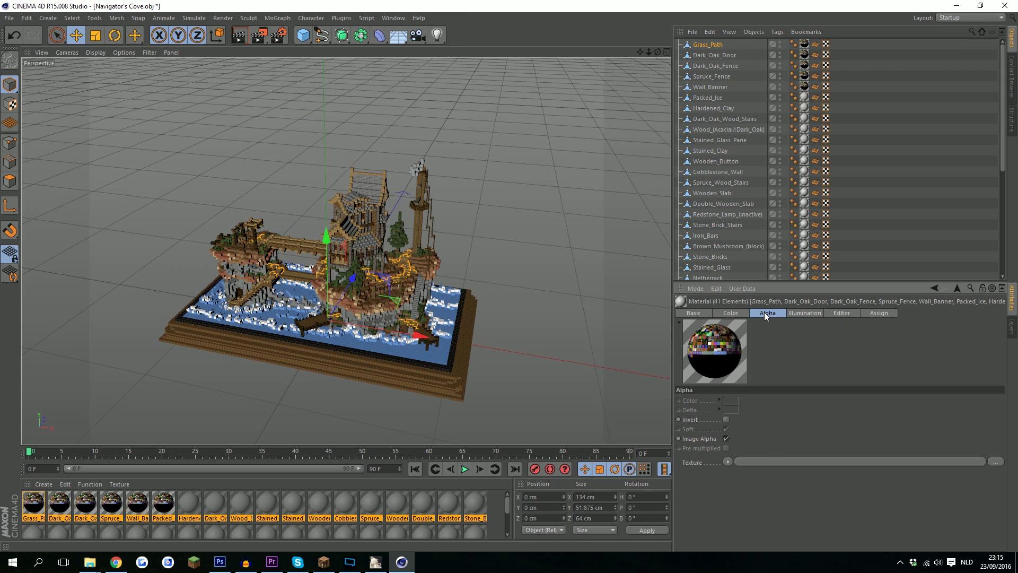
pyautogui.click(766, 462)
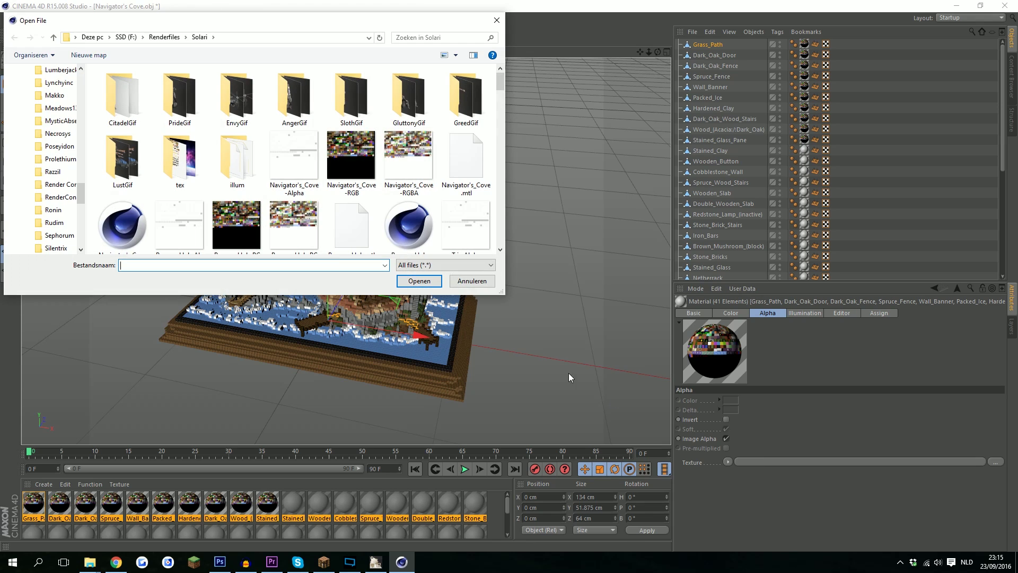
pyautogui.click(413, 196)
pyautogui.click(418, 282)
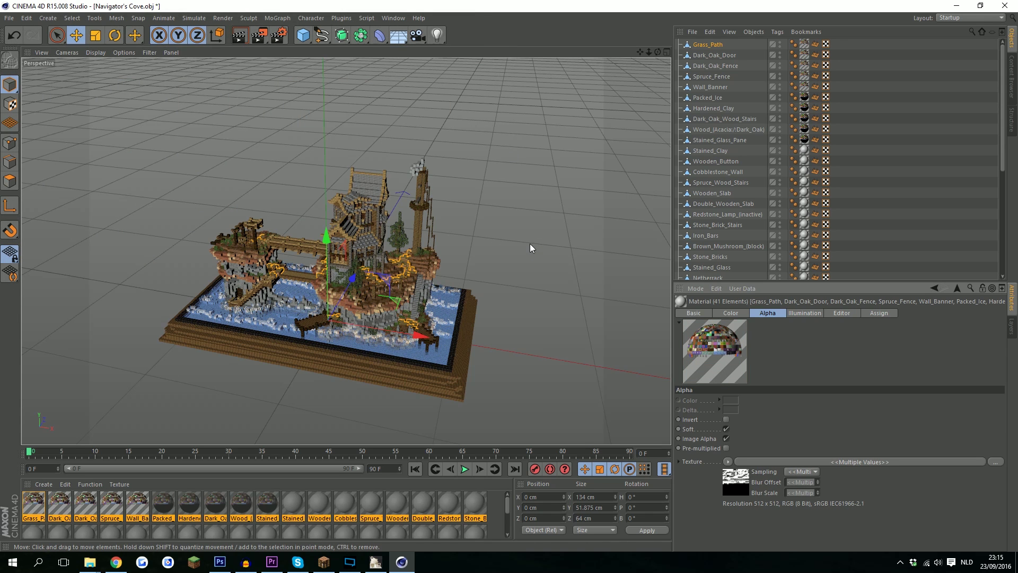
pyautogui.moveTo(658, 51); pyautogui.dragTo(833, 62)
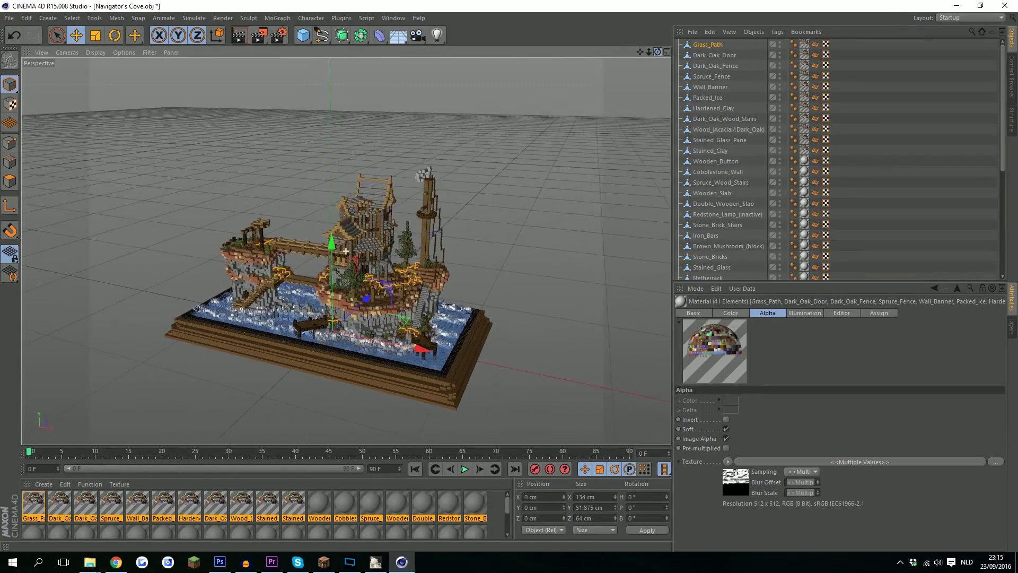
pyautogui.moveTo(346, 250); pyautogui.dragTo(658, 51)
# Step: Add a Floor object to the scene
pyautogui.click(584, 239)
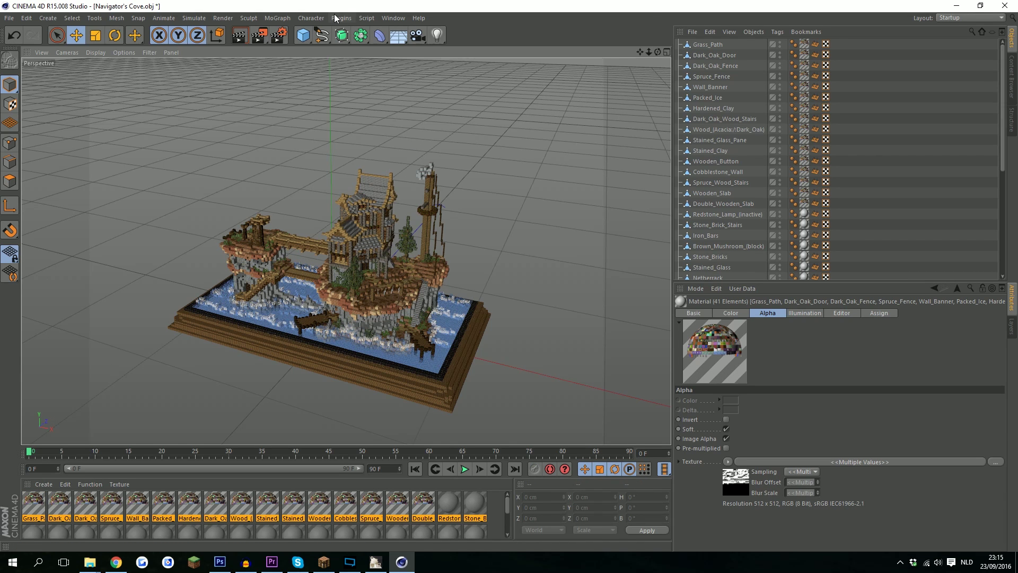
pyautogui.moveTo(657, 51); pyautogui.dragTo(636, 59)
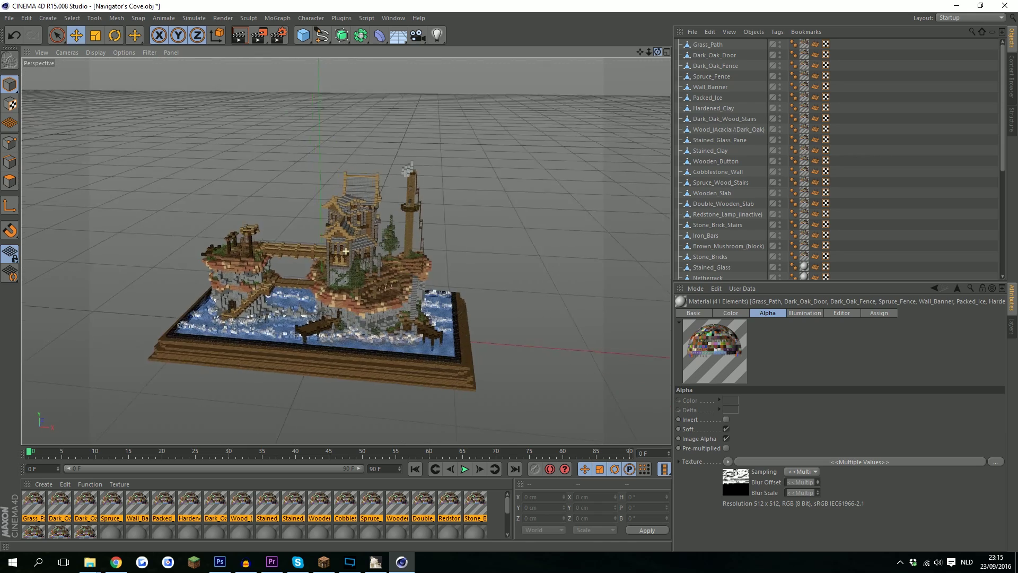
pyautogui.moveTo(346, 251); pyautogui.dragTo(356, 248)
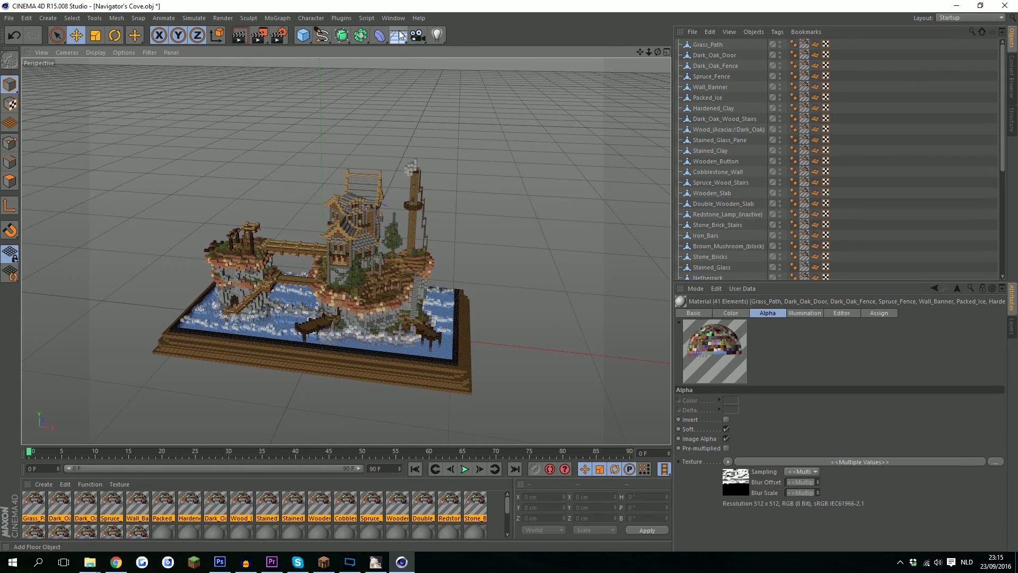
pyautogui.click(400, 35)
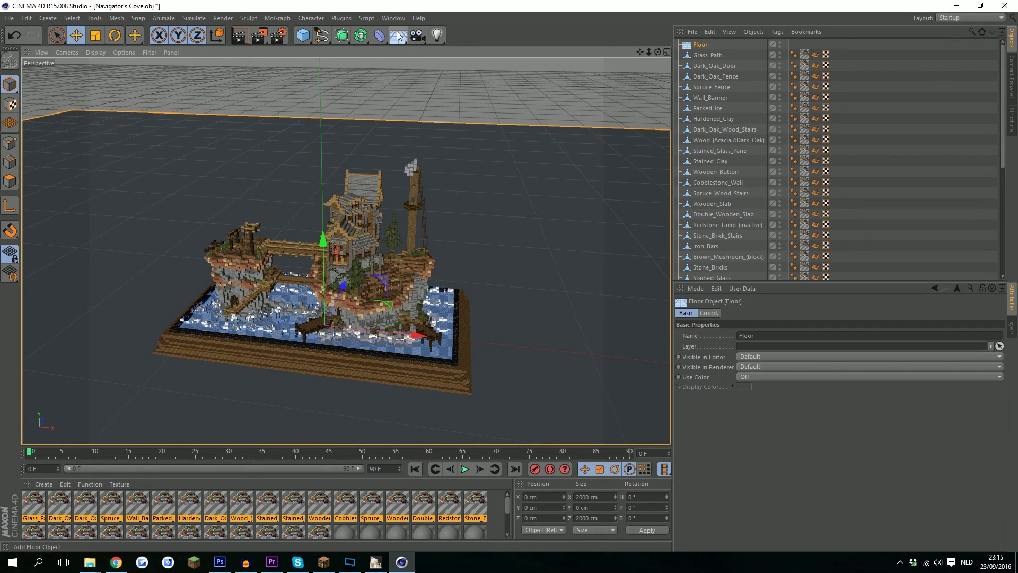
# Step: Add a Sky object from the floor/sky/environment flyout
pyautogui.click(399, 38)
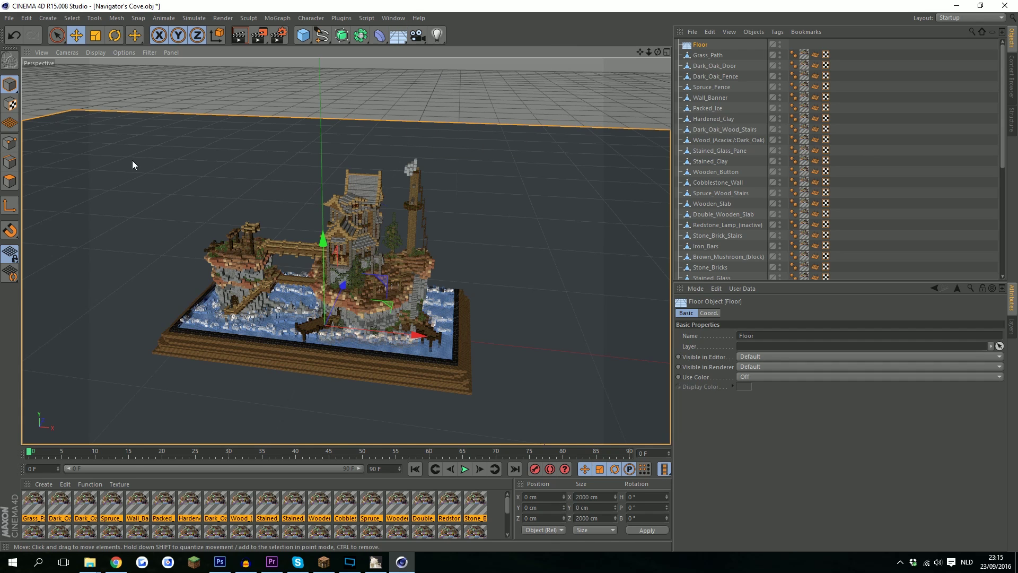
pyautogui.click(398, 35)
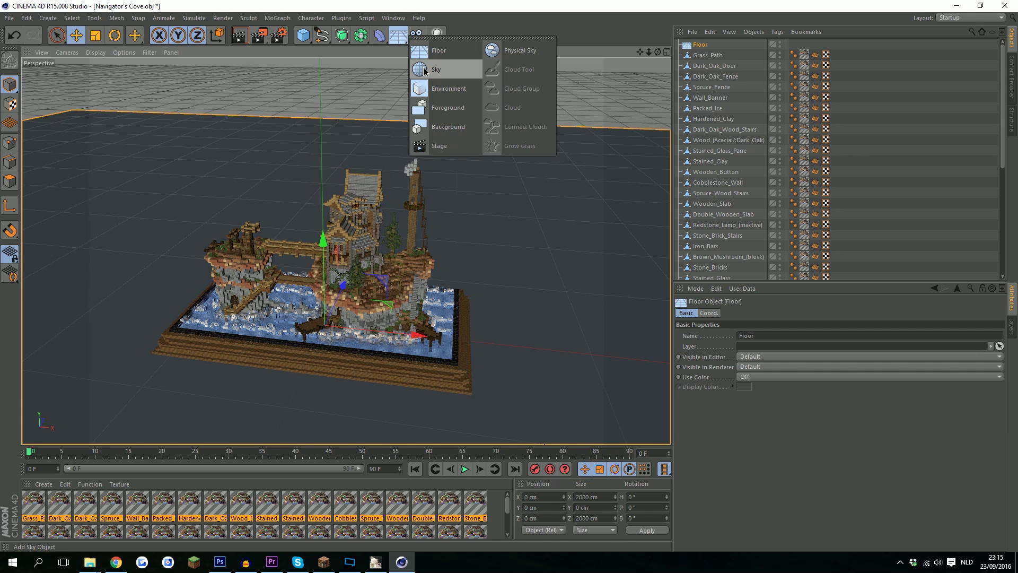
pyautogui.click(425, 70)
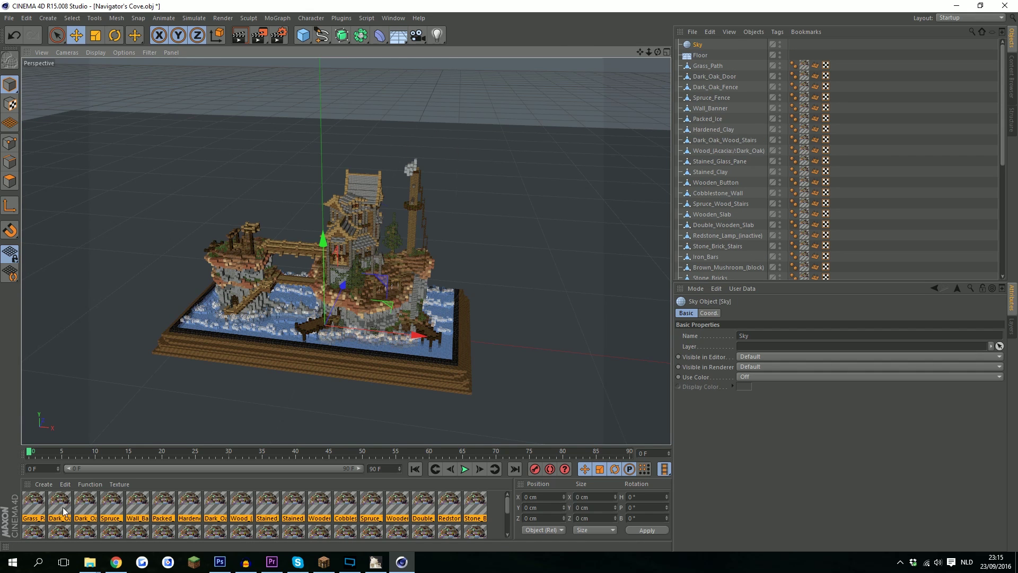
# Step: Create a new material and darken its colour to grey RGB 171
pyautogui.click(51, 486)
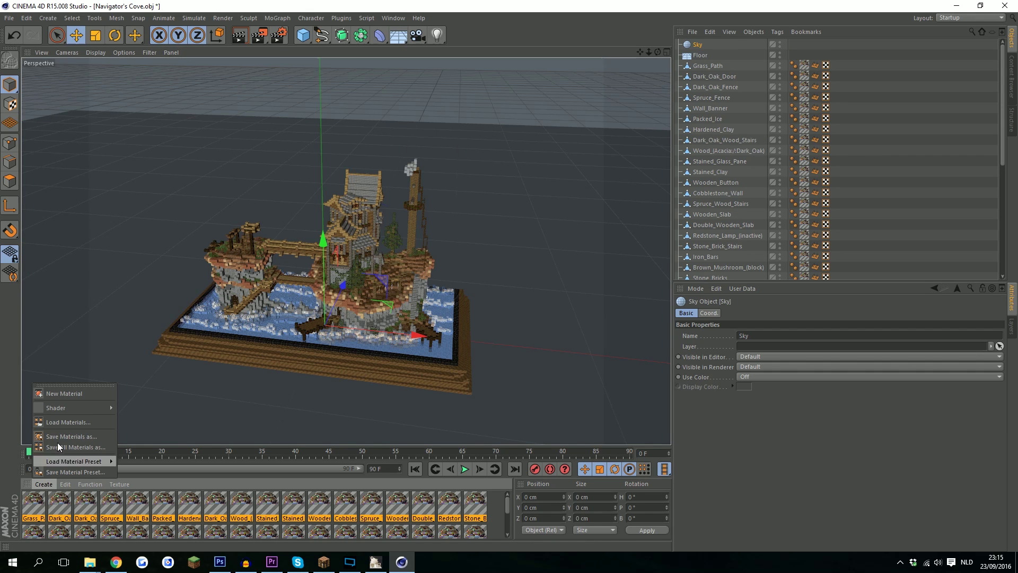
pyautogui.click(61, 391)
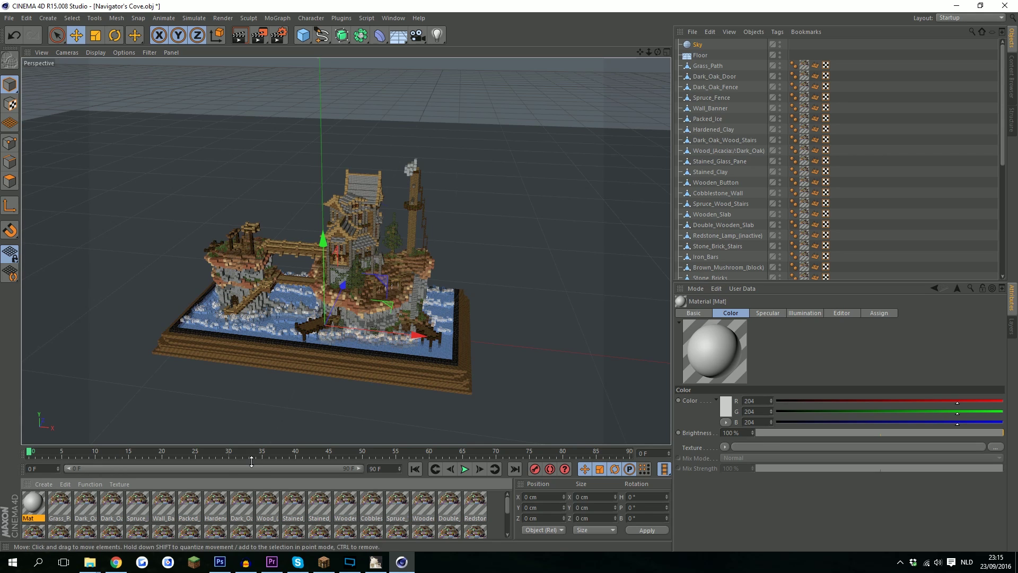
pyautogui.click(726, 407)
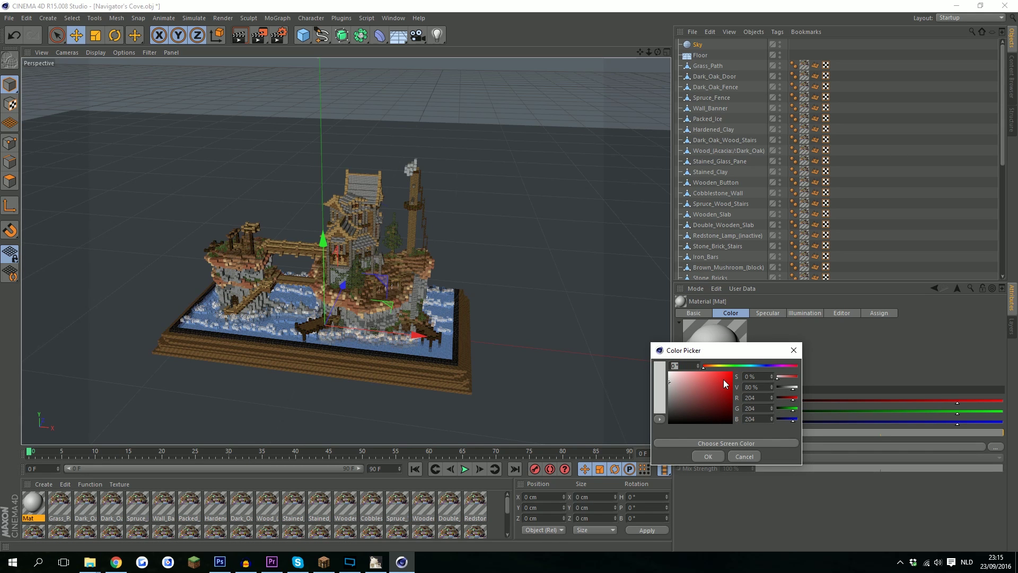
pyautogui.moveTo(674, 395); pyautogui.dragTo(661, 390)
pyautogui.click(707, 456)
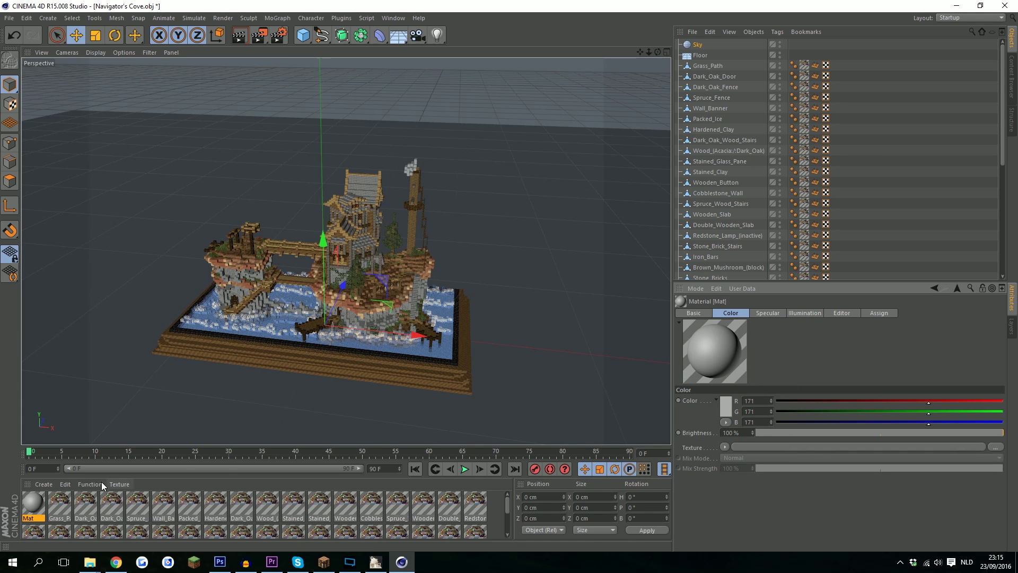
# Step: Apply the grey Mat material to both the Floor and the Sky
pyautogui.moveTo(33, 505); pyautogui.dragTo(138, 329)
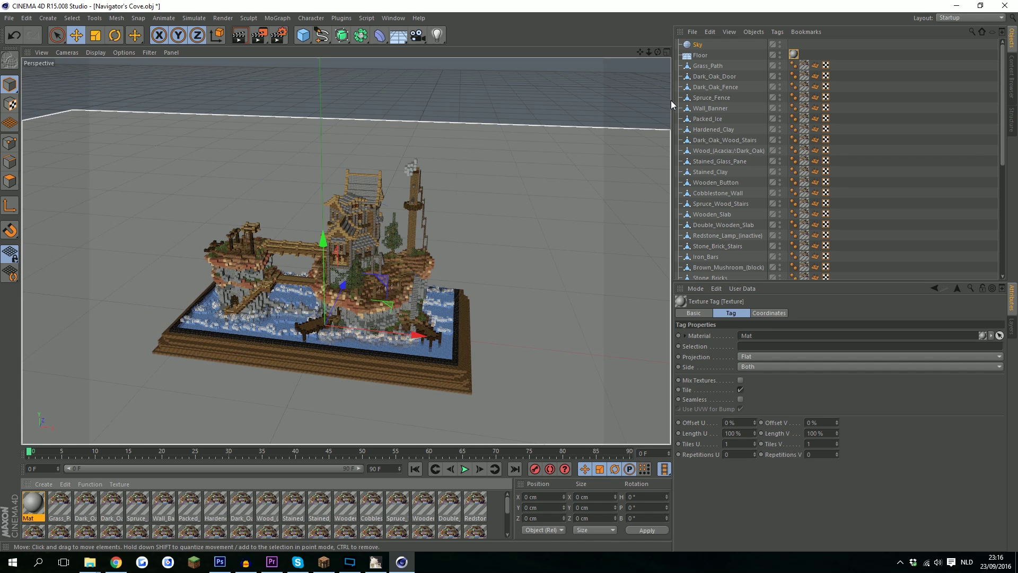
pyautogui.moveTo(657, 51); pyautogui.dragTo(658, 40)
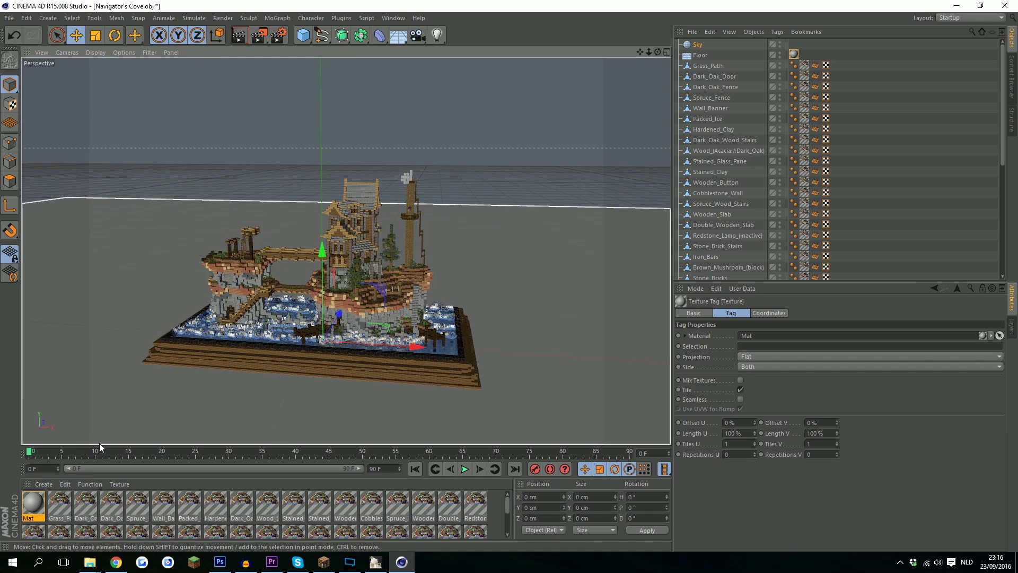
pyautogui.moveTo(36, 506); pyautogui.dragTo(317, 91)
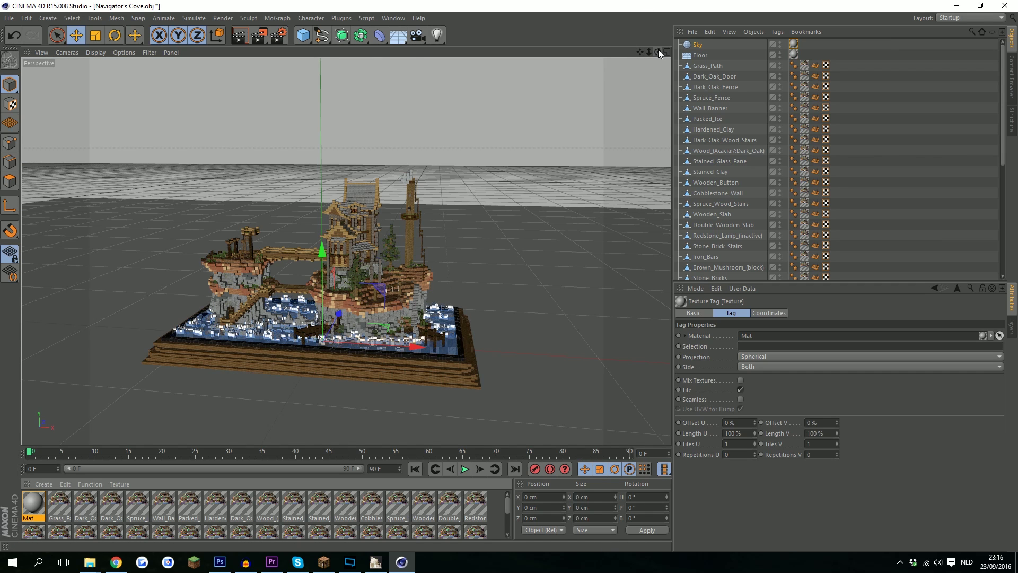
# Step: Turn off Specular on Mat and enable Reflection at 9% brightness
pyautogui.moveTo(658, 49); pyautogui.dragTo(659, 80)
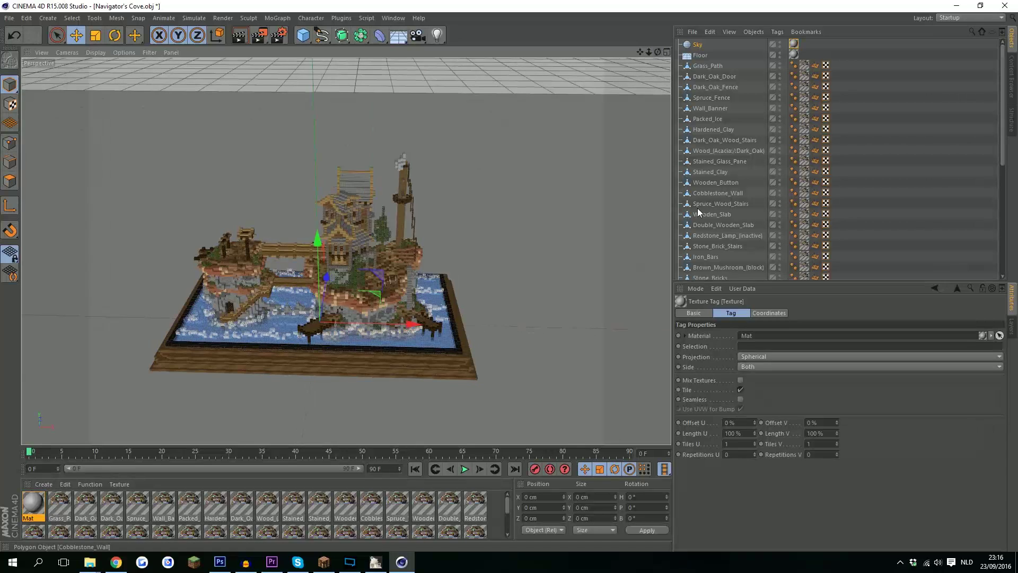
pyautogui.doubleClick(33, 504)
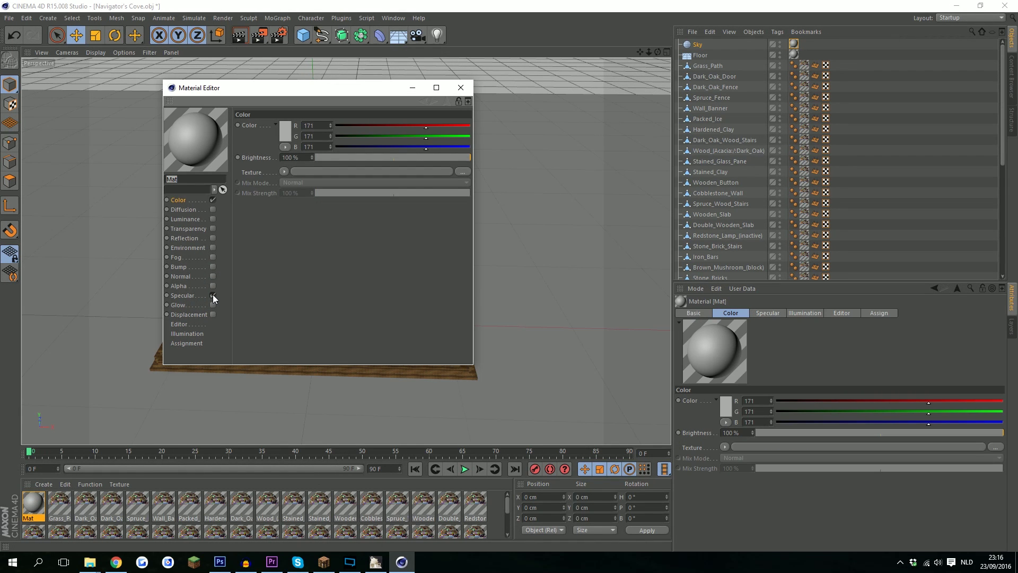
pyautogui.click(181, 296)
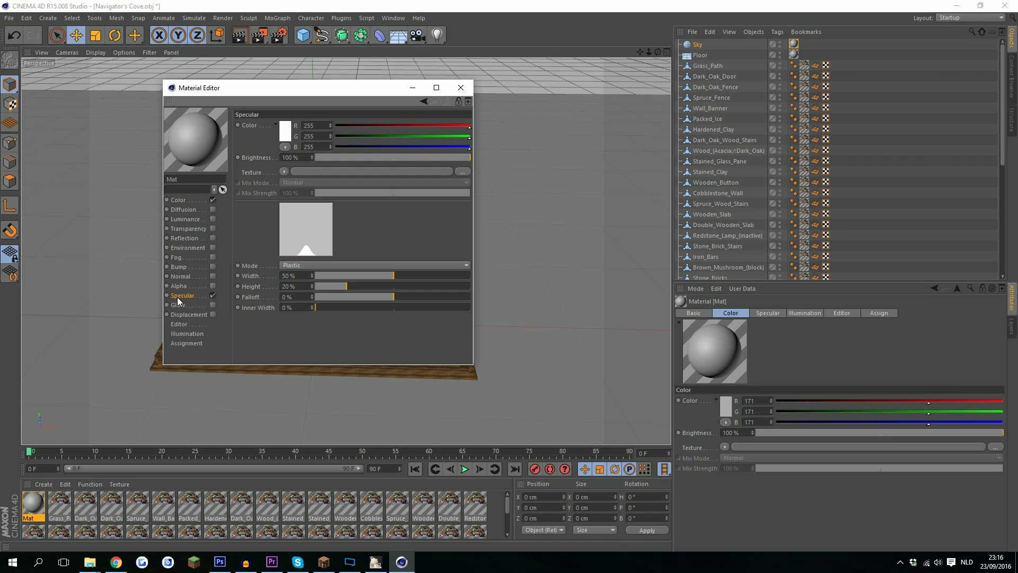
pyautogui.click(213, 295)
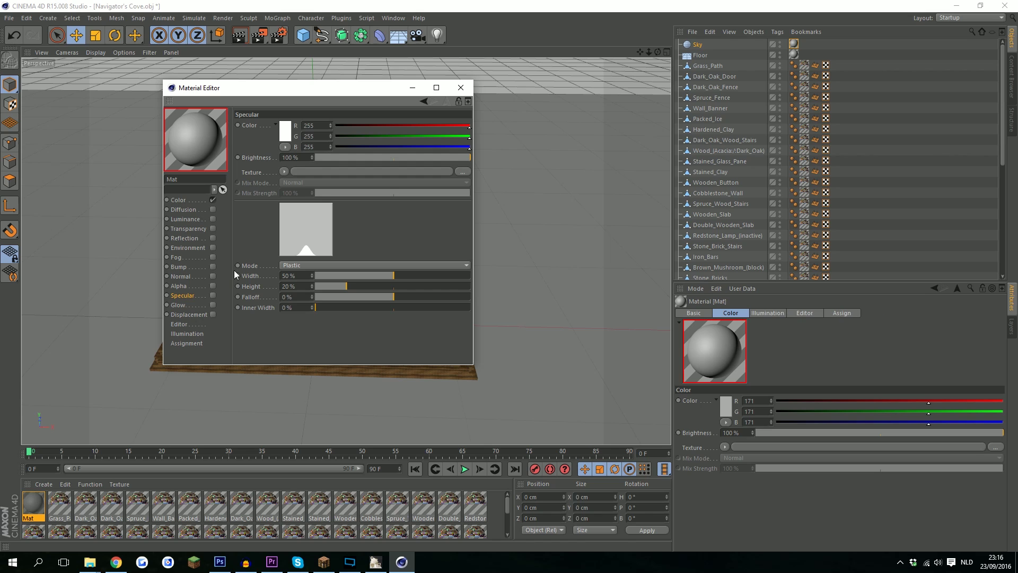
pyautogui.click(212, 238)
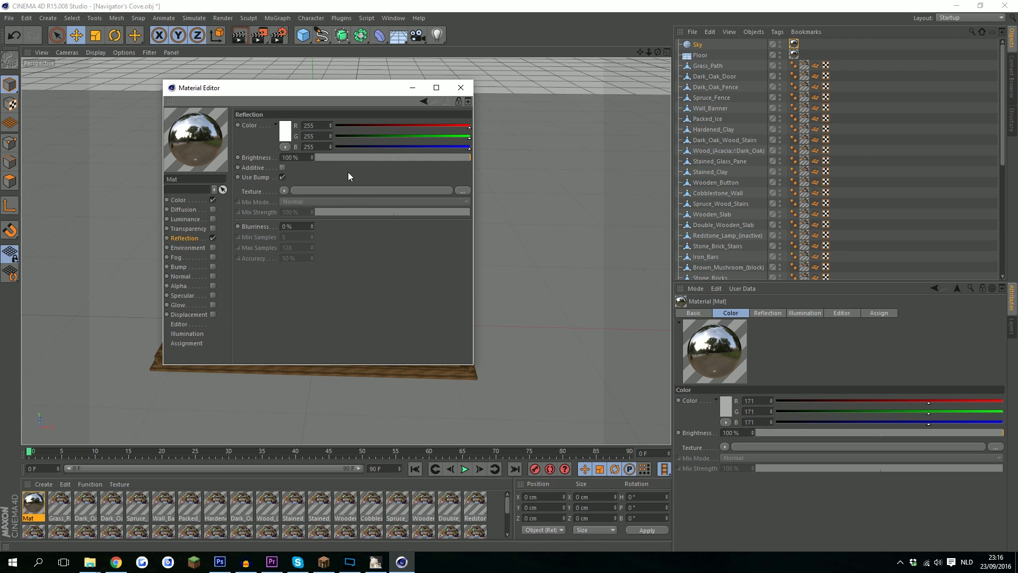
pyautogui.moveTo(338, 158); pyautogui.dragTo(329, 155)
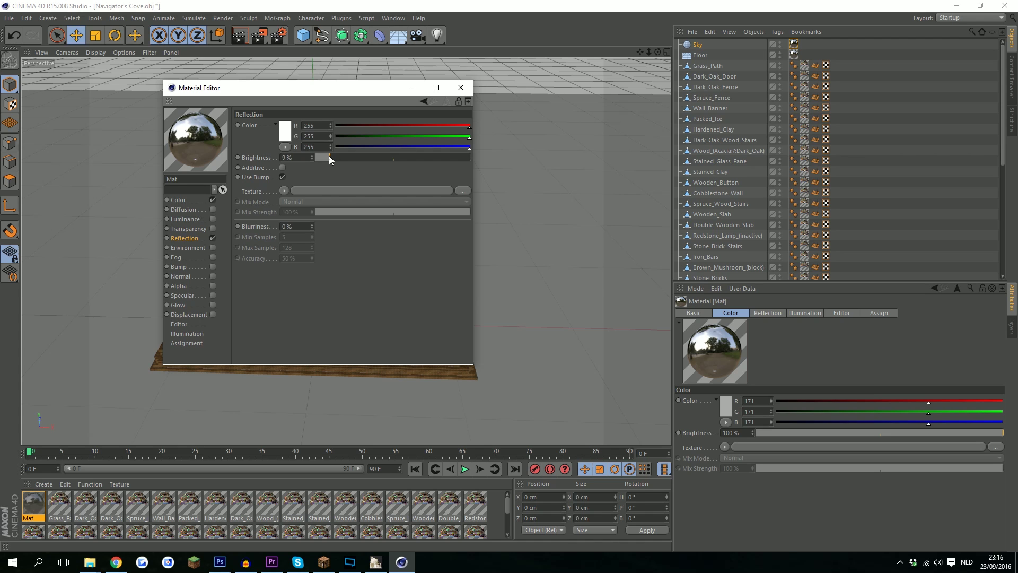
pyautogui.click(460, 88)
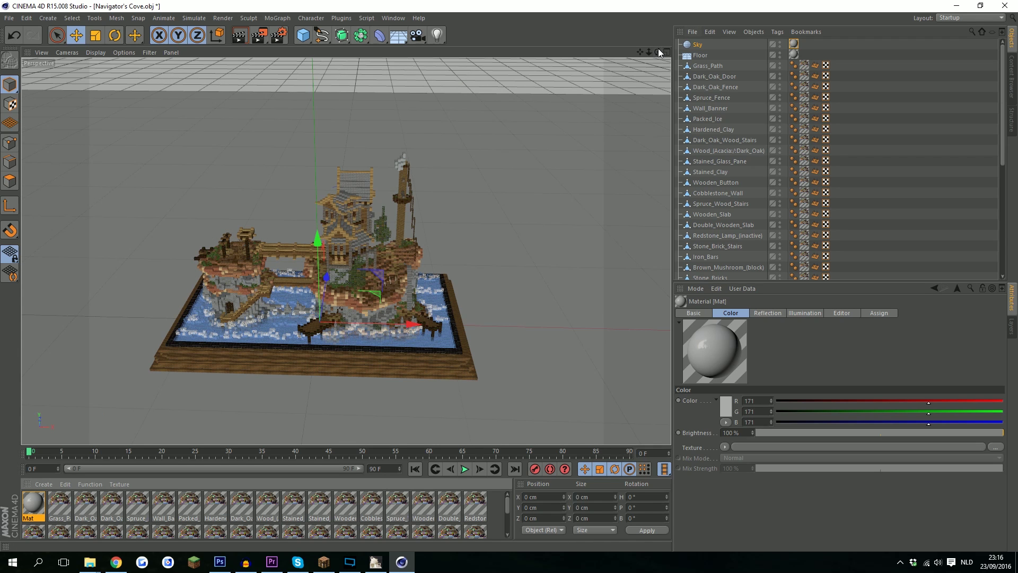
pyautogui.moveTo(660, 55); pyautogui.dragTo(346, 251)
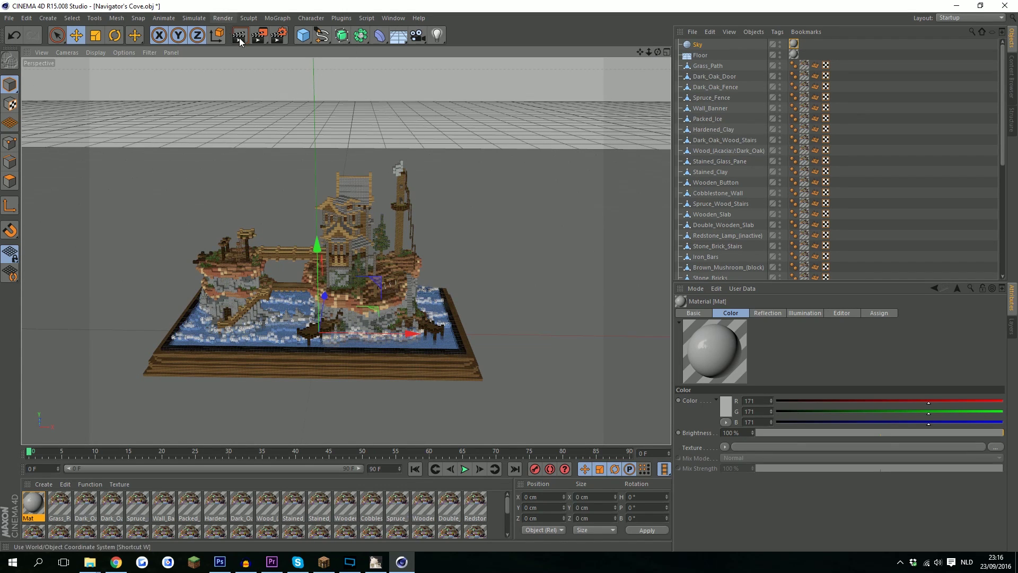
pyautogui.click(257, 36)
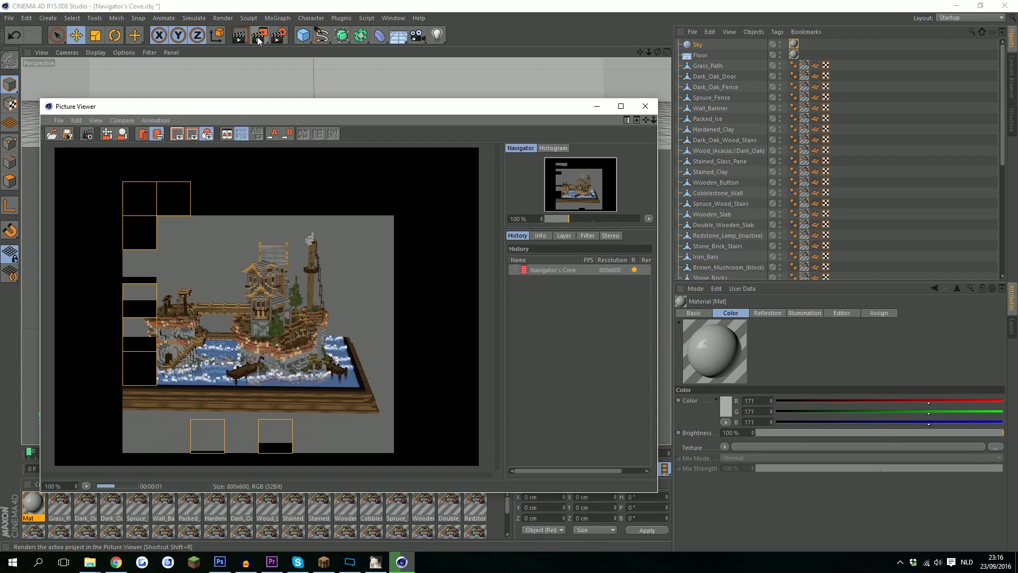
pyautogui.scroll(-1, 306, 231)
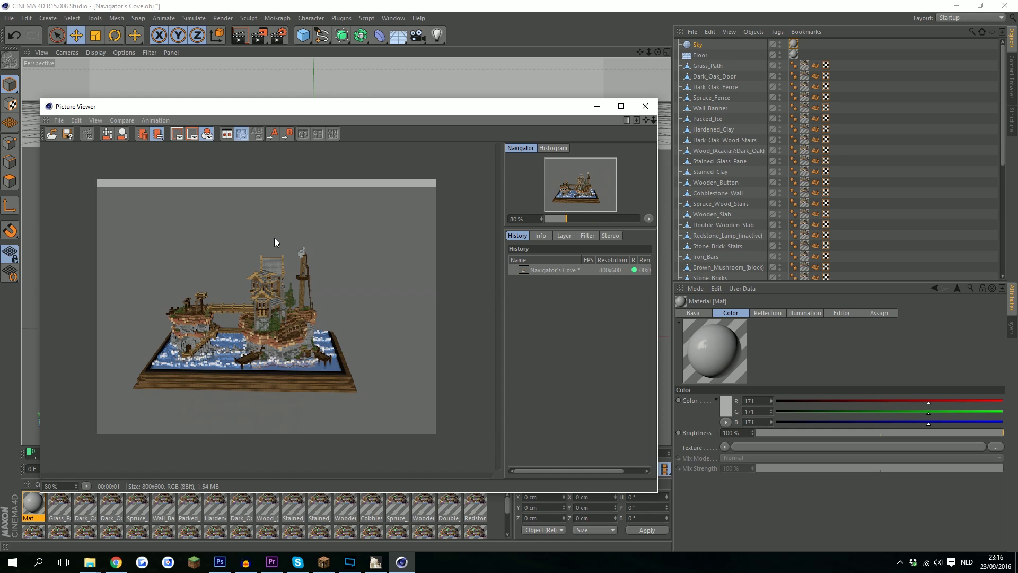
pyautogui.scroll(1, 275, 242)
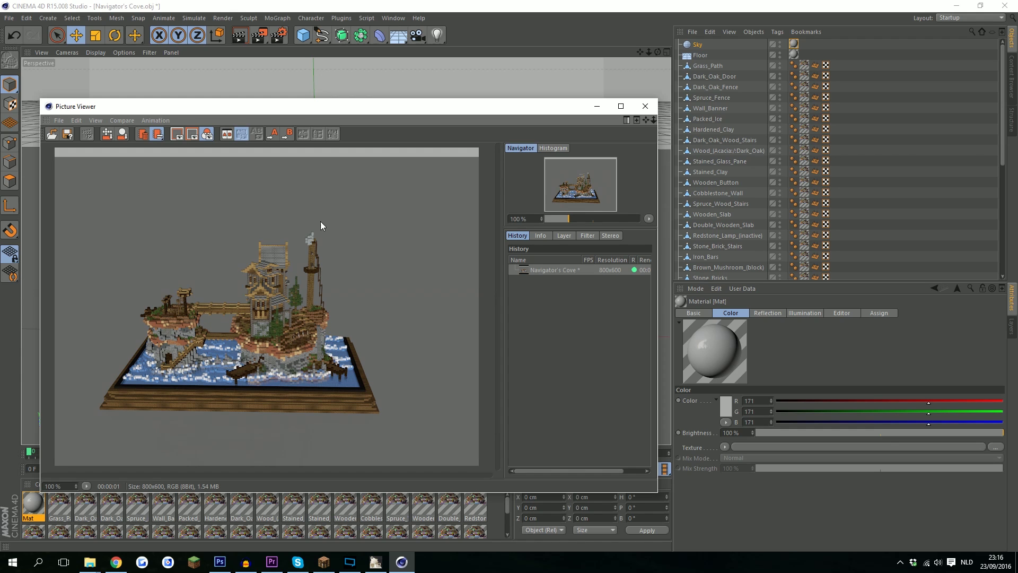
pyautogui.click(646, 106)
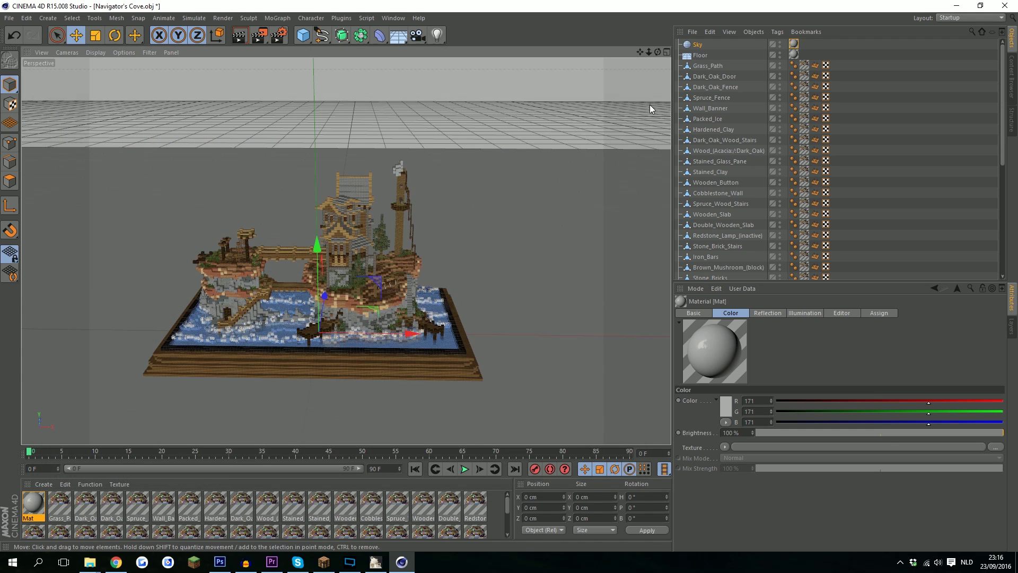
# Step: Add a light, move it forward and right, and give it Shadow Maps (Soft) at 123% intensity
pyautogui.click(437, 35)
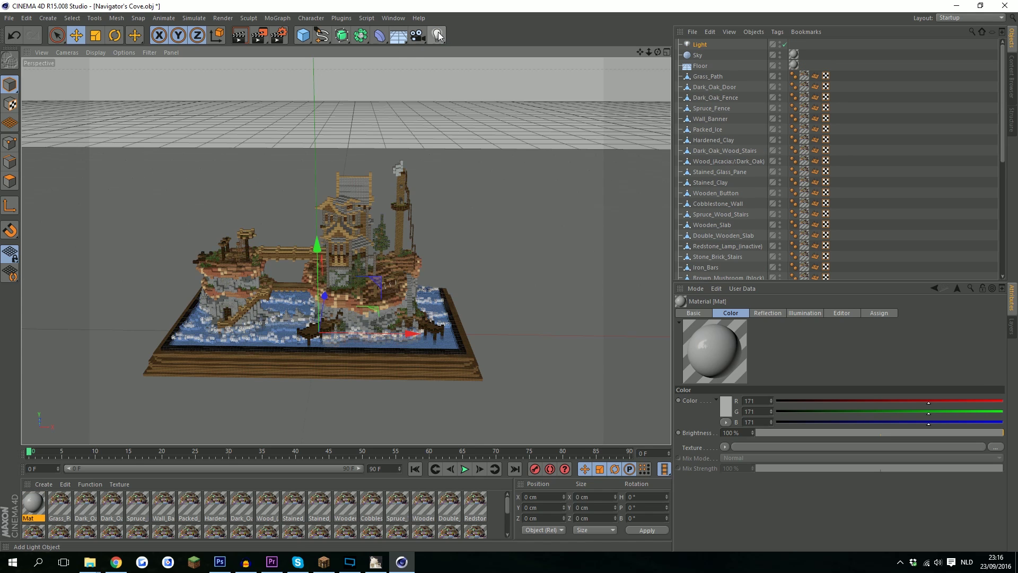
pyautogui.moveTo(324, 295); pyautogui.dragTo(302, 416)
pyautogui.moveTo(402, 419); pyautogui.dragTo(670, 426)
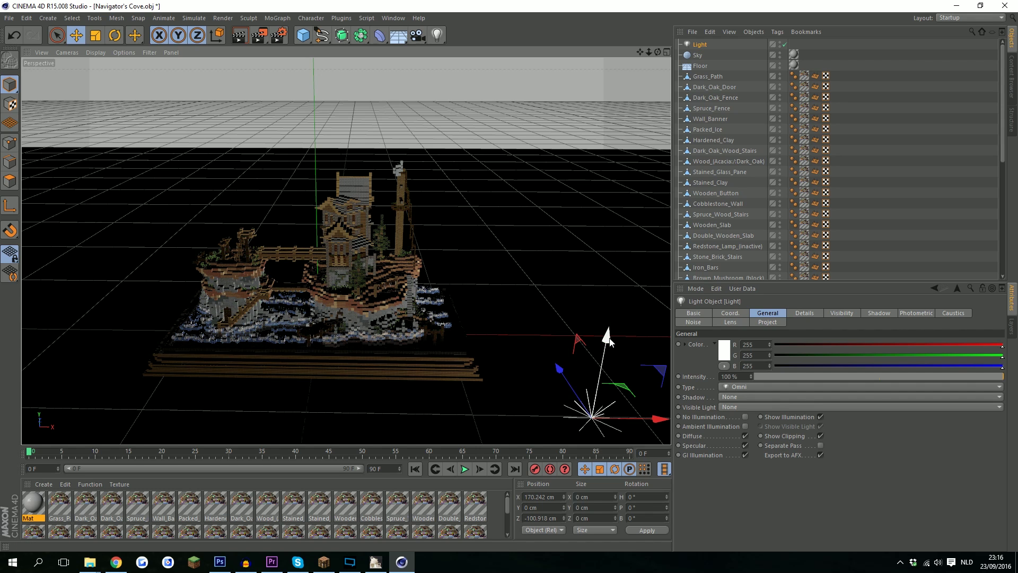
pyautogui.moveTo(610, 342); pyautogui.dragTo(653, 95)
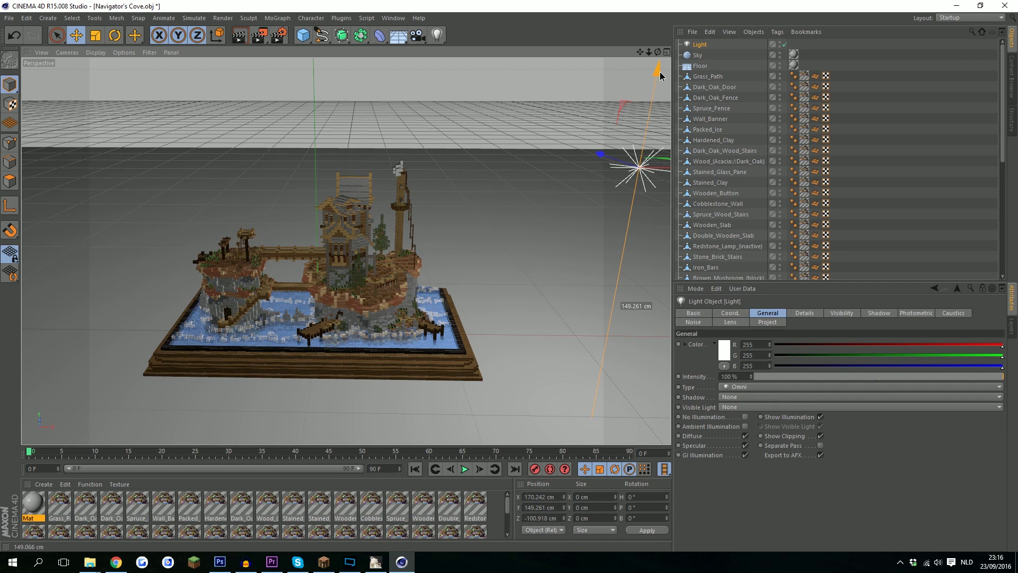
pyautogui.moveTo(600, 154); pyautogui.dragTo(659, 222)
pyautogui.scroll(-5, 393, 266)
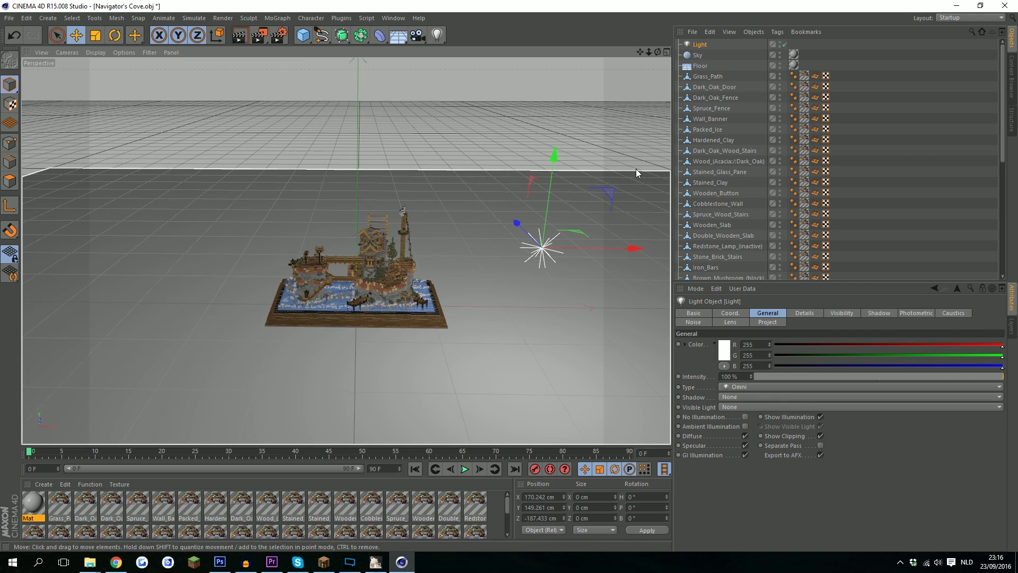
pyautogui.moveTo(657, 52)
pyautogui.mouseDown()
pyautogui.moveTo(663, 63)
pyautogui.moveTo(626, 96)
pyautogui.moveTo(652, 56)
pyautogui.mouseUp()
pyautogui.moveTo(346, 250); pyautogui.dragTo(453, 199)
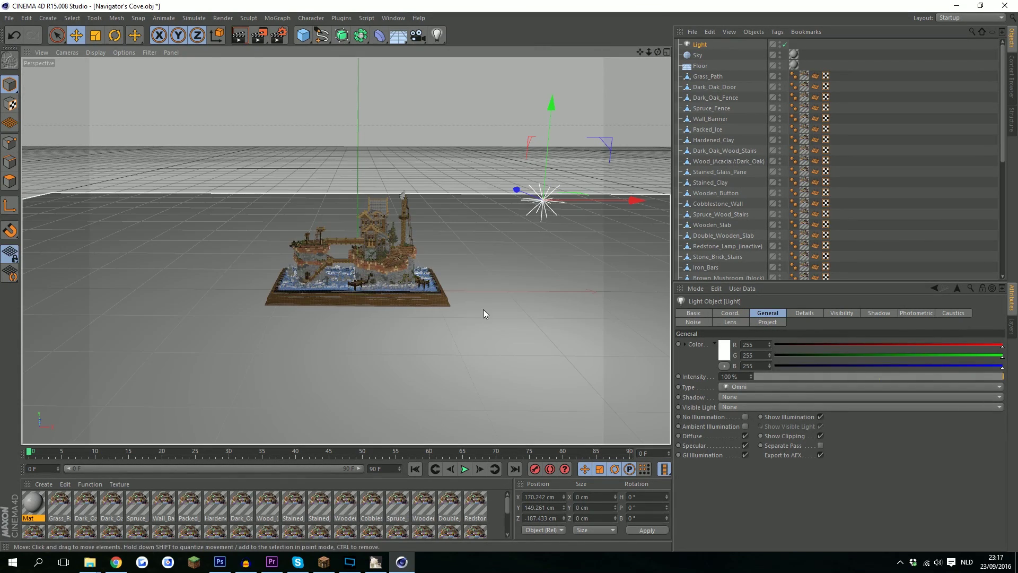
pyautogui.click(750, 398)
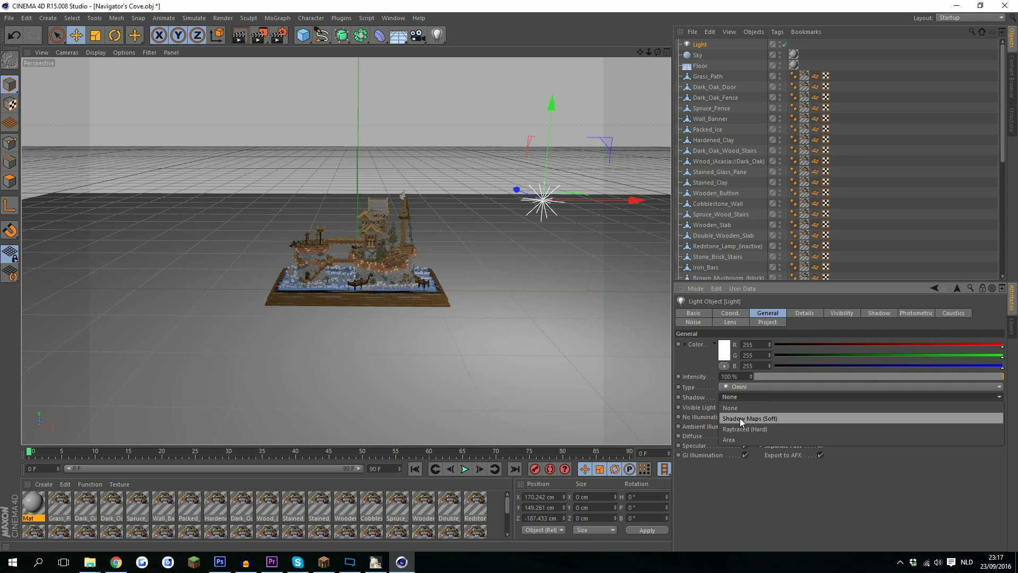
pyautogui.click(739, 417)
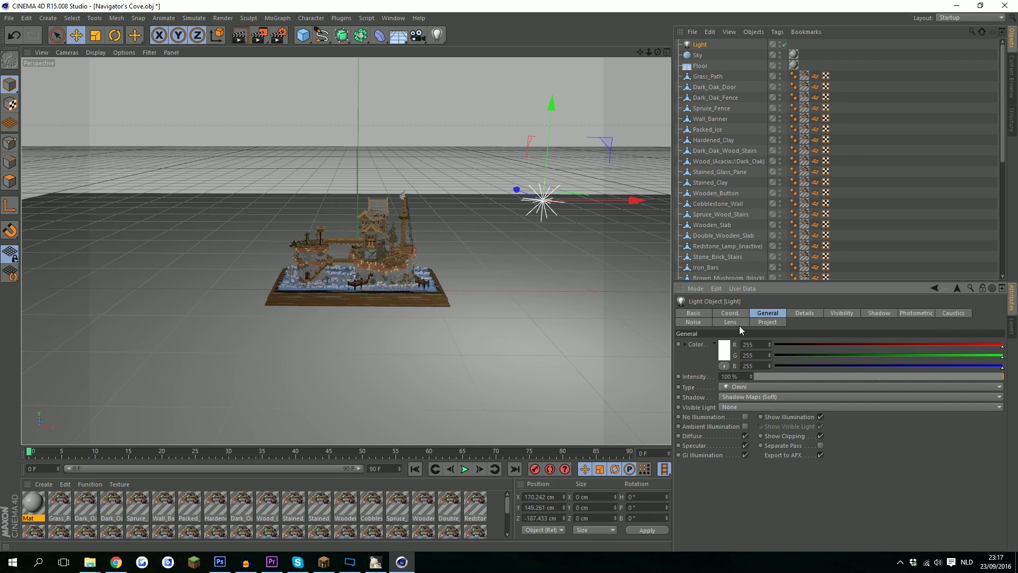
pyautogui.moveTo(752, 376); pyautogui.dragTo(753, 363)
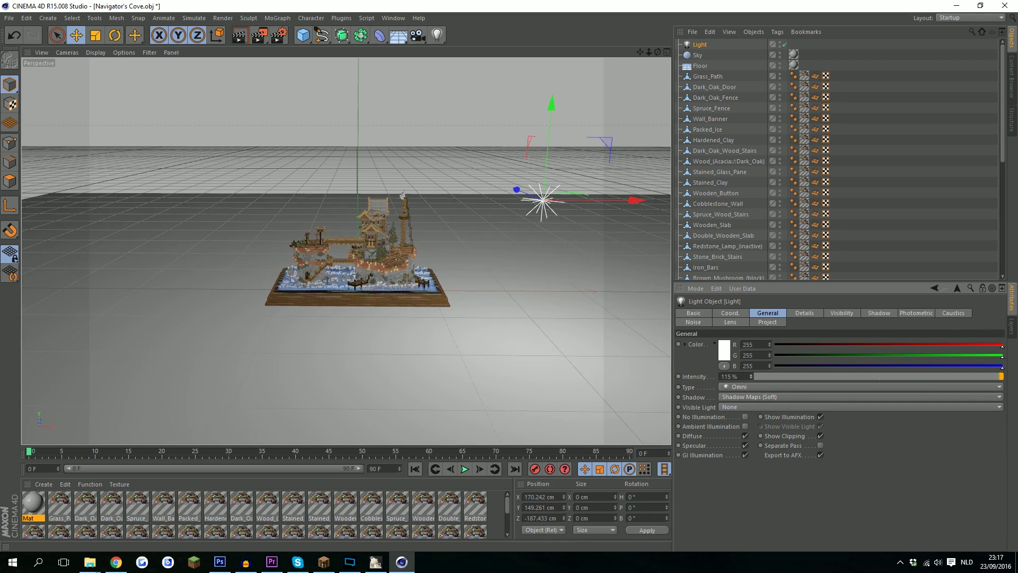
# Step: Add Light.1 raised up and left of the build, at 89% intensity with Shadow Maps (Soft)
pyautogui.click(434, 36)
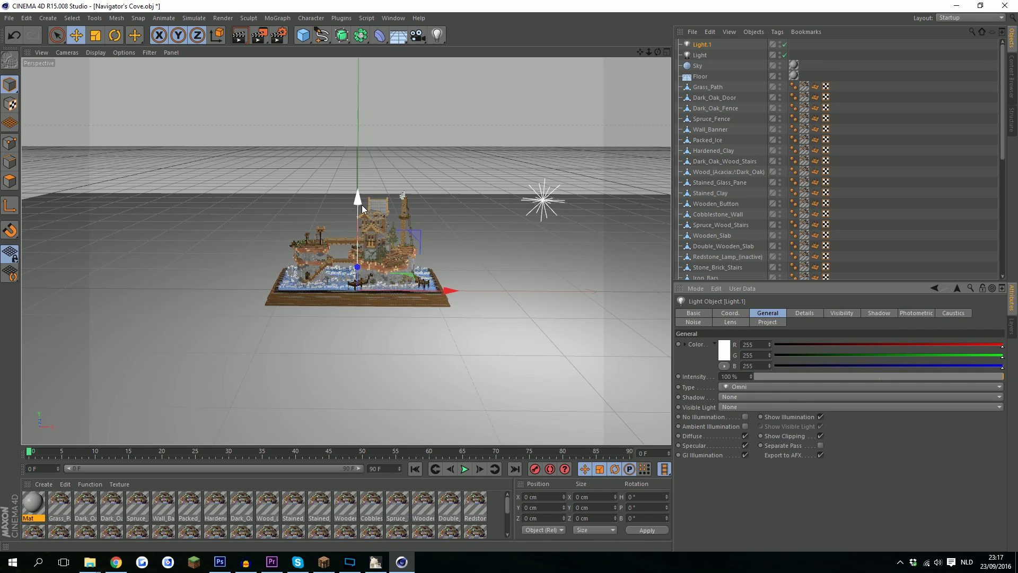
pyautogui.moveTo(362, 207); pyautogui.dragTo(362, 138)
pyautogui.moveTo(450, 199); pyautogui.dragTo(50, 255)
pyautogui.scroll(-2, 375, 291)
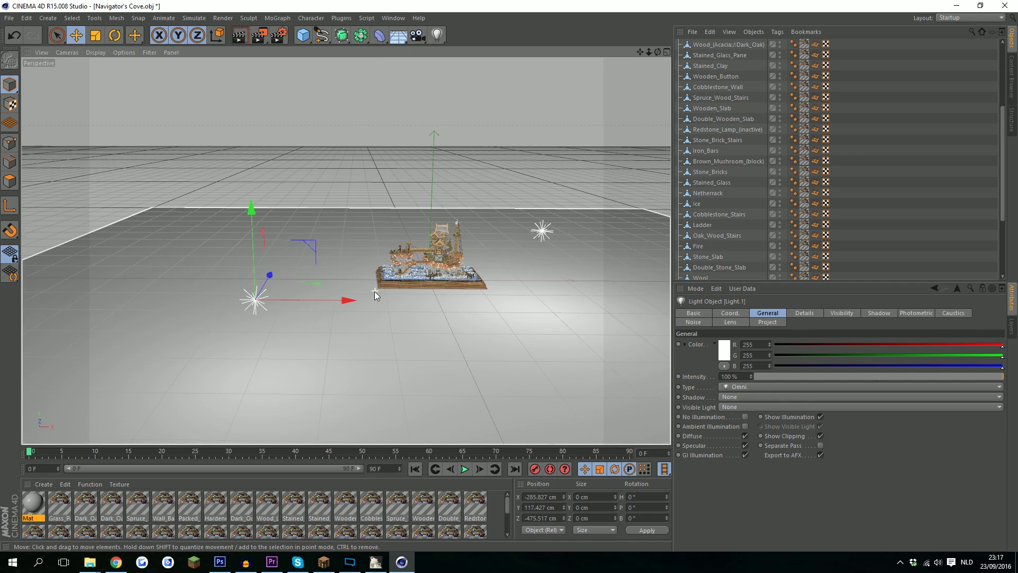
pyautogui.moveTo(242, 219); pyautogui.dragTo(226, 94)
pyautogui.scroll(6, 467, 280)
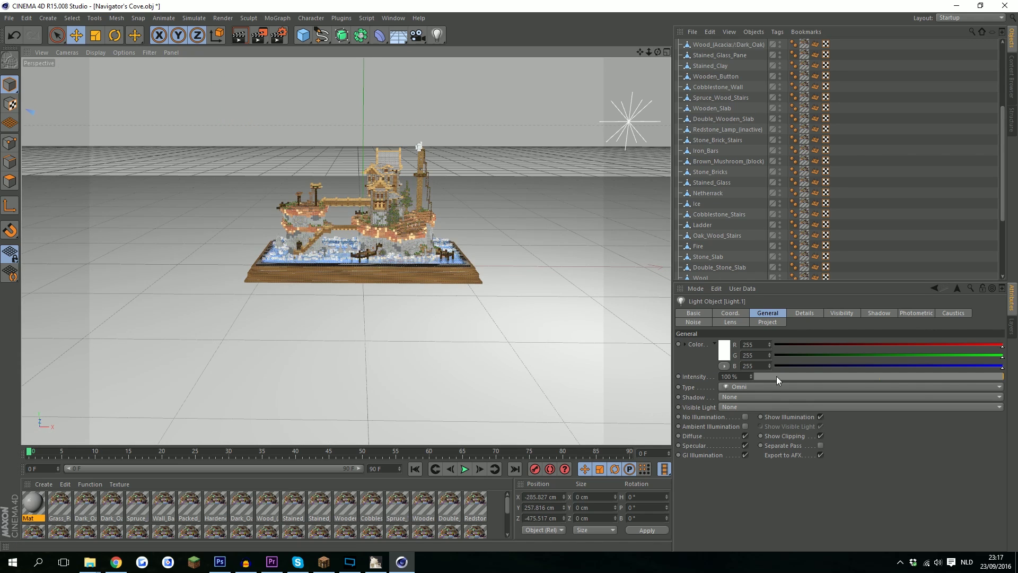
pyautogui.click(978, 377)
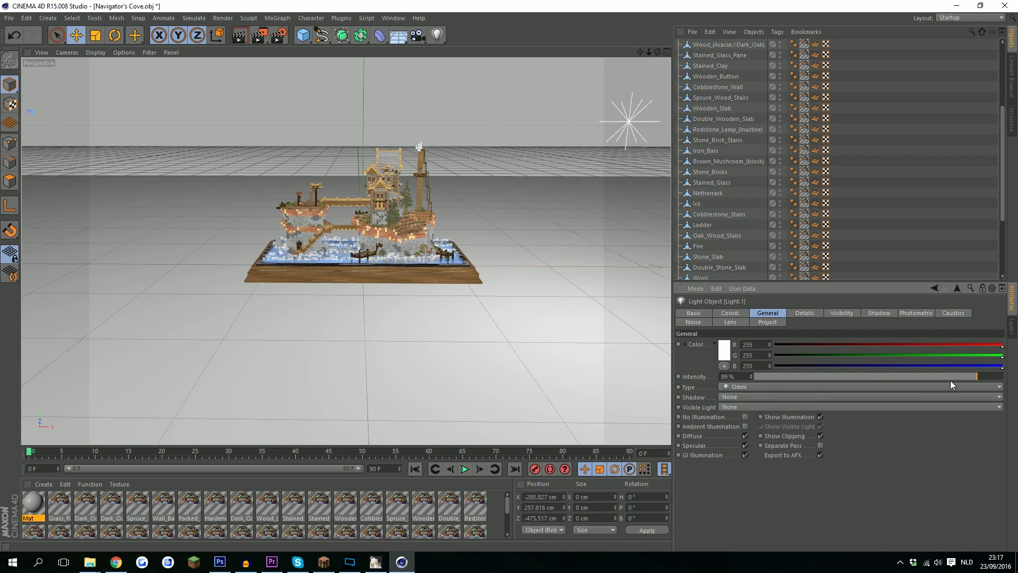
pyautogui.click(804, 398)
pyautogui.click(795, 415)
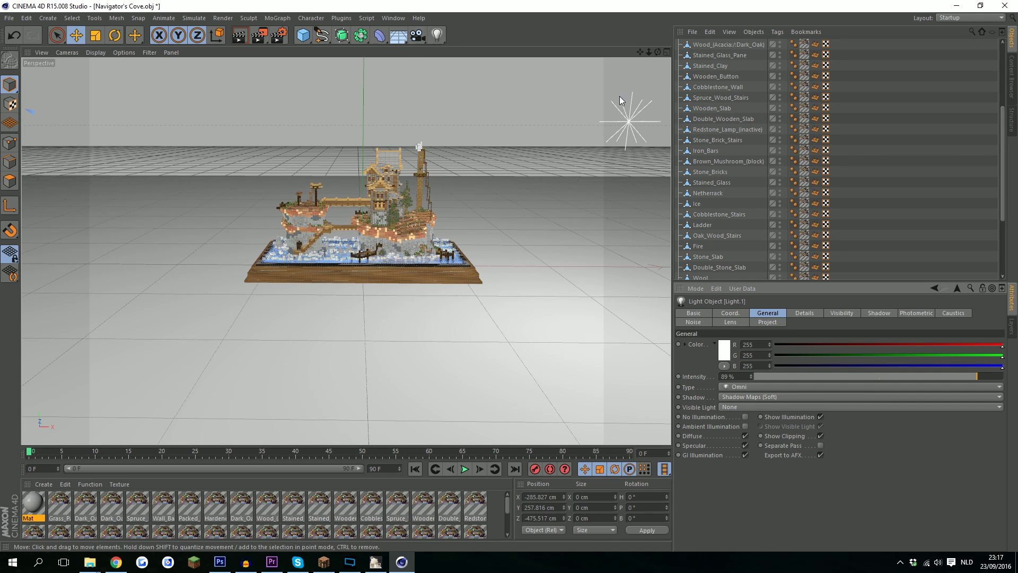
pyautogui.moveTo(648, 52); pyautogui.dragTo(654, 50)
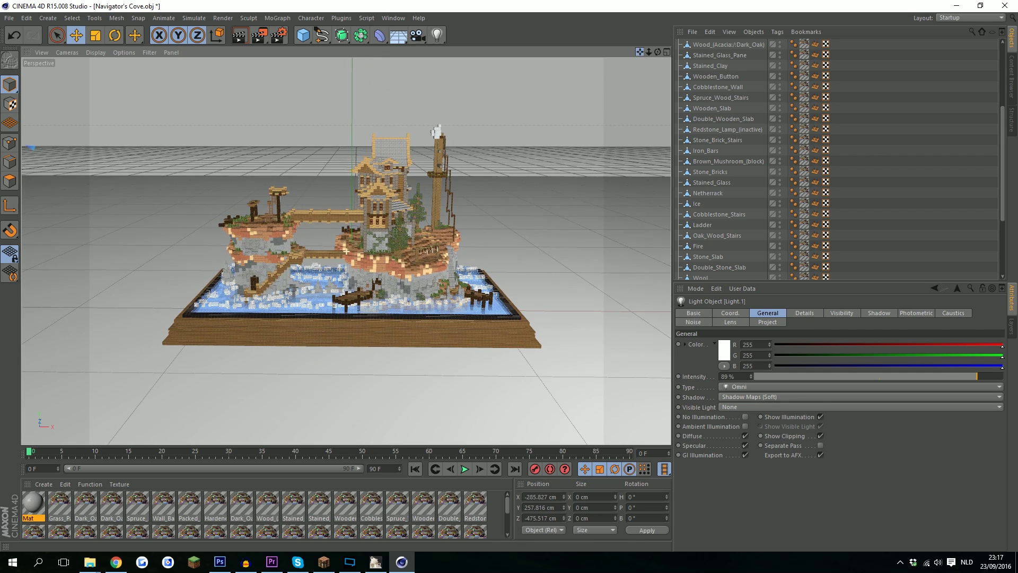
# Step: Run a test render, then add a third light placed back, above and left of the build
pyautogui.click(263, 32)
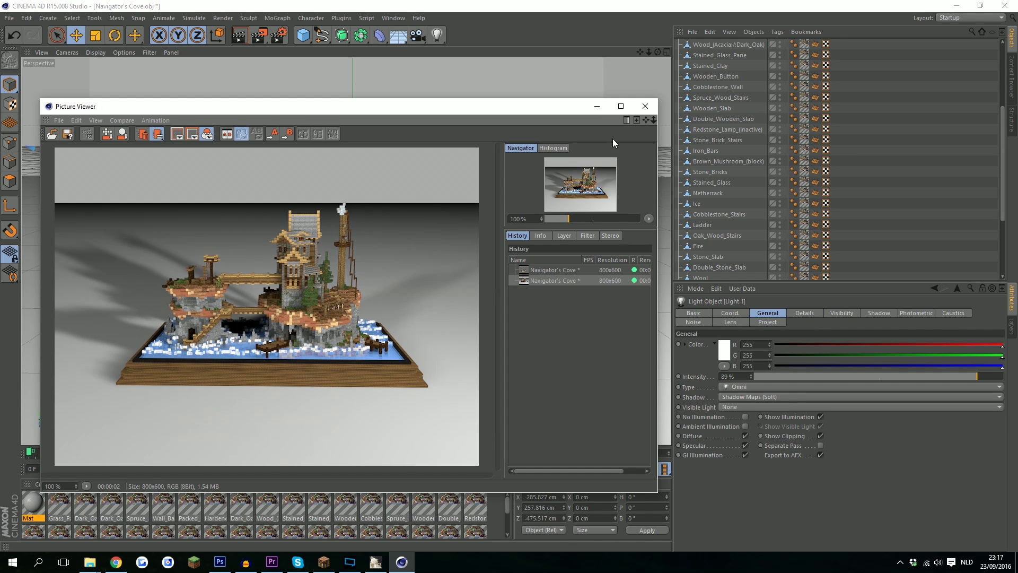
pyautogui.click(646, 108)
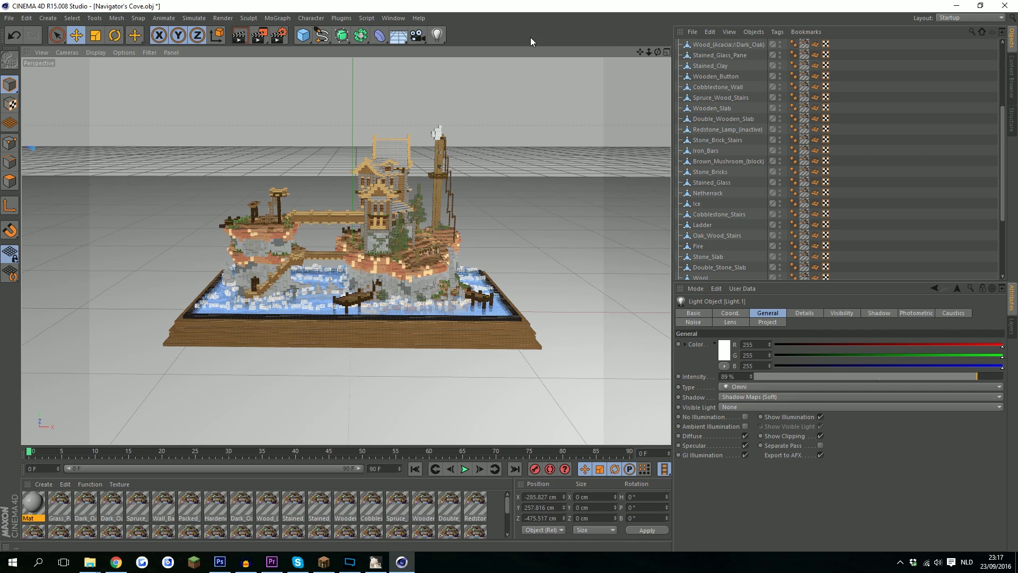
pyautogui.click(437, 35)
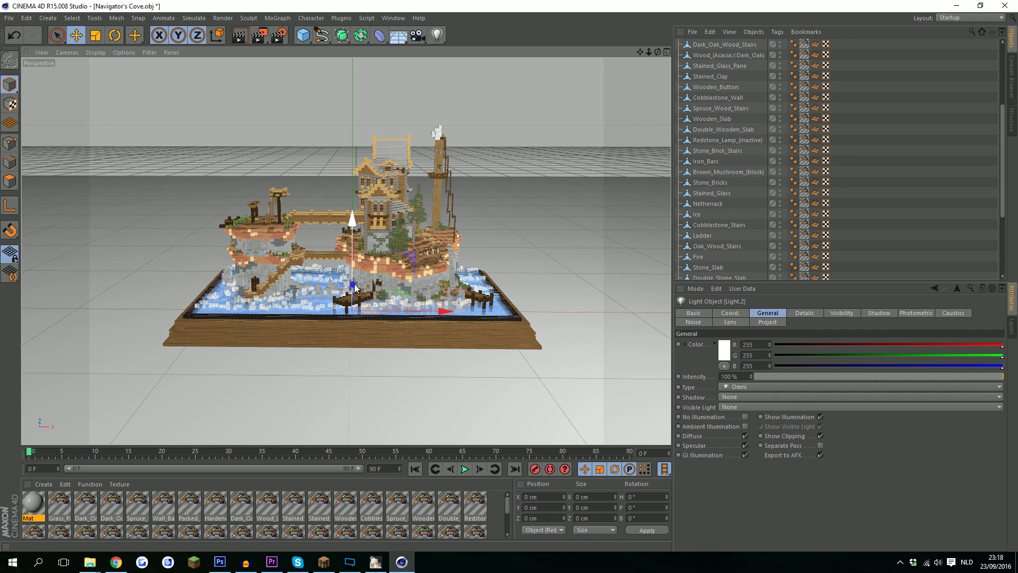
pyautogui.moveTo(355, 289); pyautogui.dragTo(362, 202)
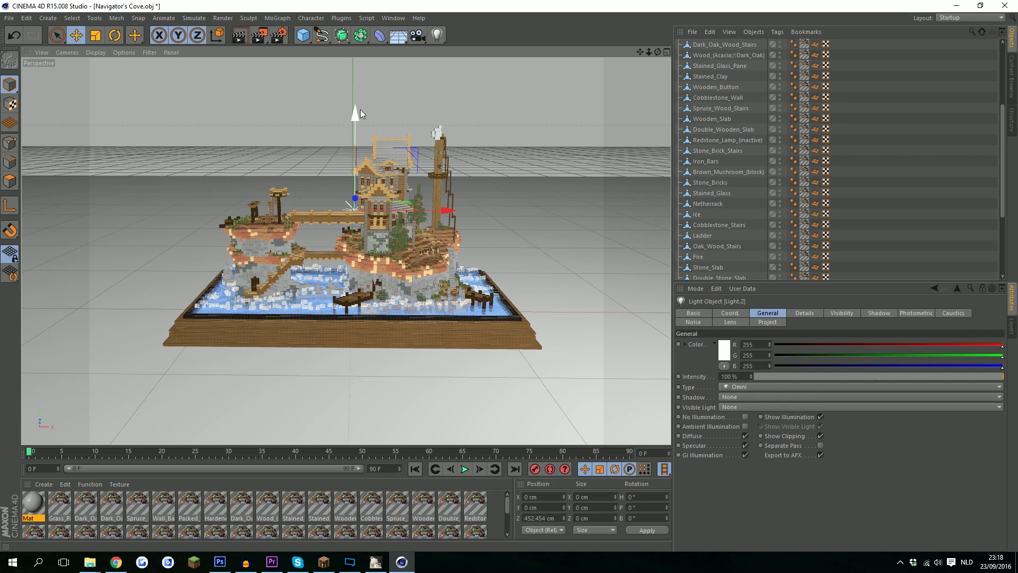
pyautogui.moveTo(360, 109); pyautogui.dragTo(355, 85)
pyautogui.moveTo(454, 181); pyautogui.dragTo(362, 181)
# Step: Set Light.2 to 20% intensity with Shadow Maps (Soft)
pyautogui.moveTo(902, 376); pyautogui.dragTo(819, 377)
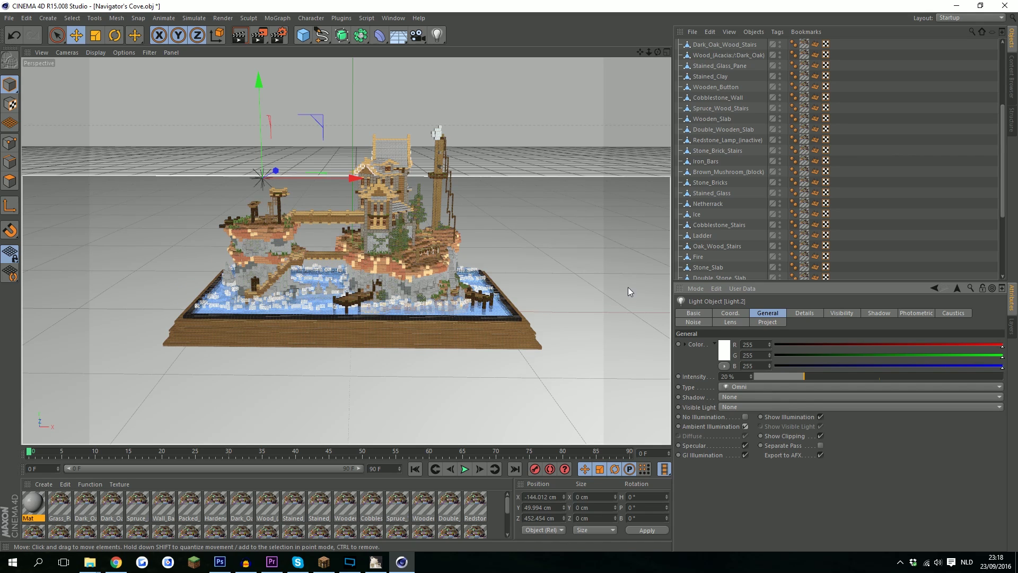
pyautogui.click(741, 399)
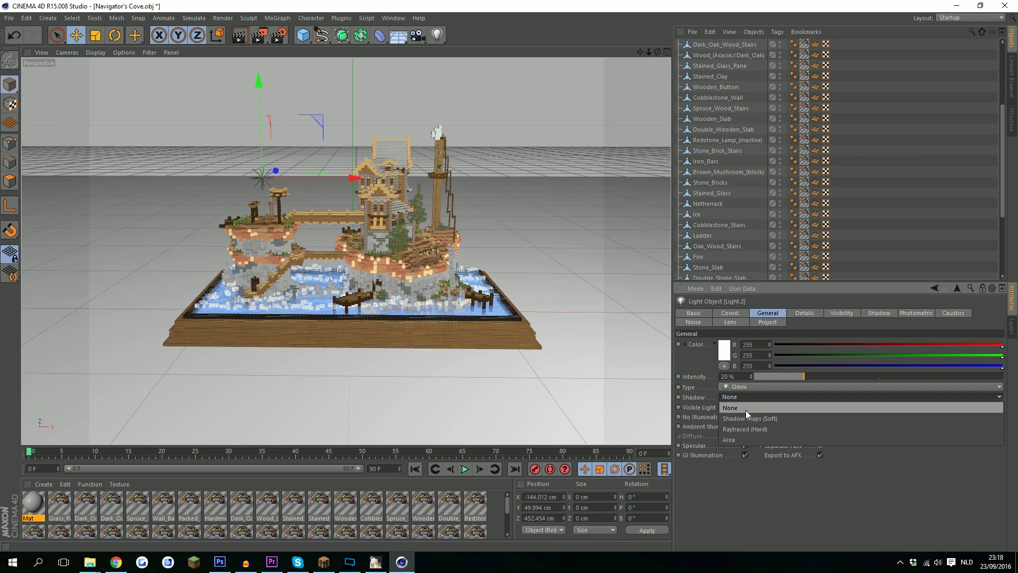
pyautogui.click(745, 409)
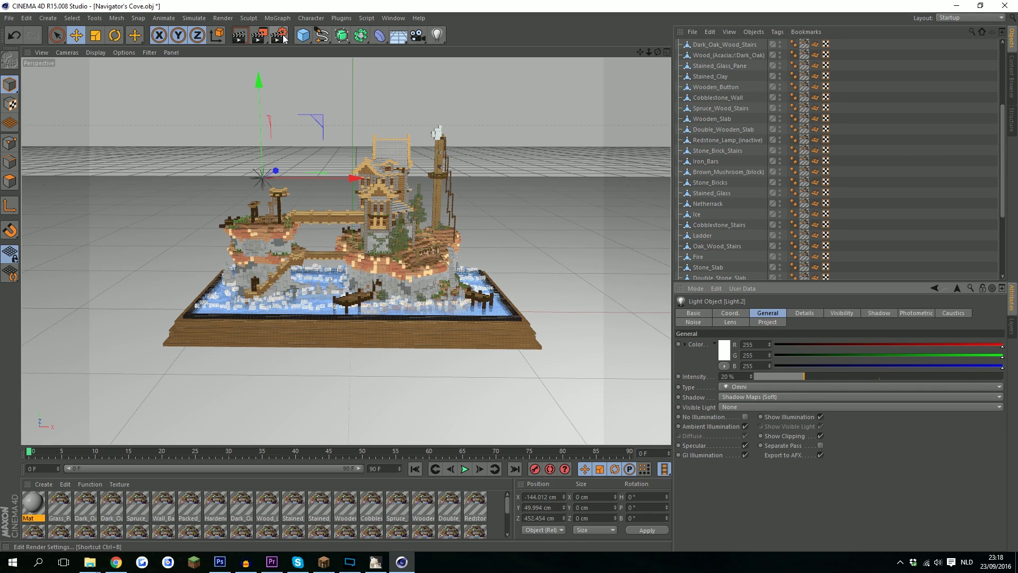
# Step: Test-render the scene with three lights, then add Ambient Occlusion as a render effect
pyautogui.click(261, 36)
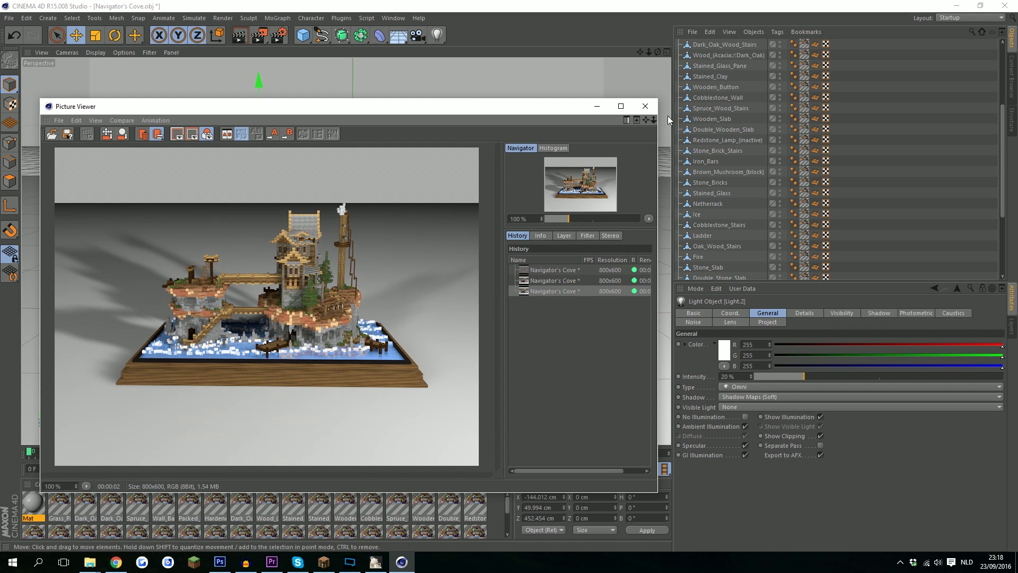
pyautogui.click(645, 106)
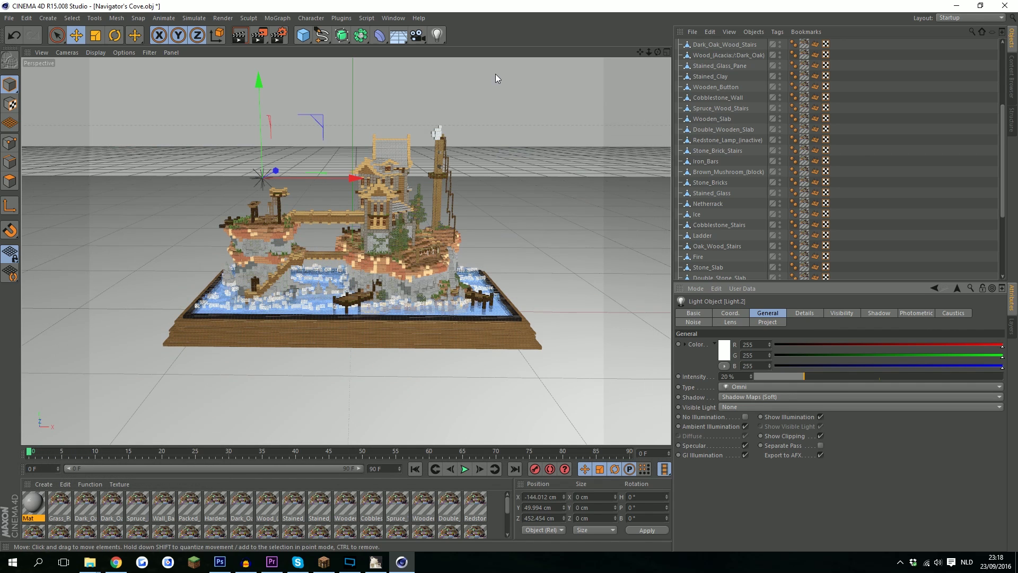
pyautogui.click(279, 36)
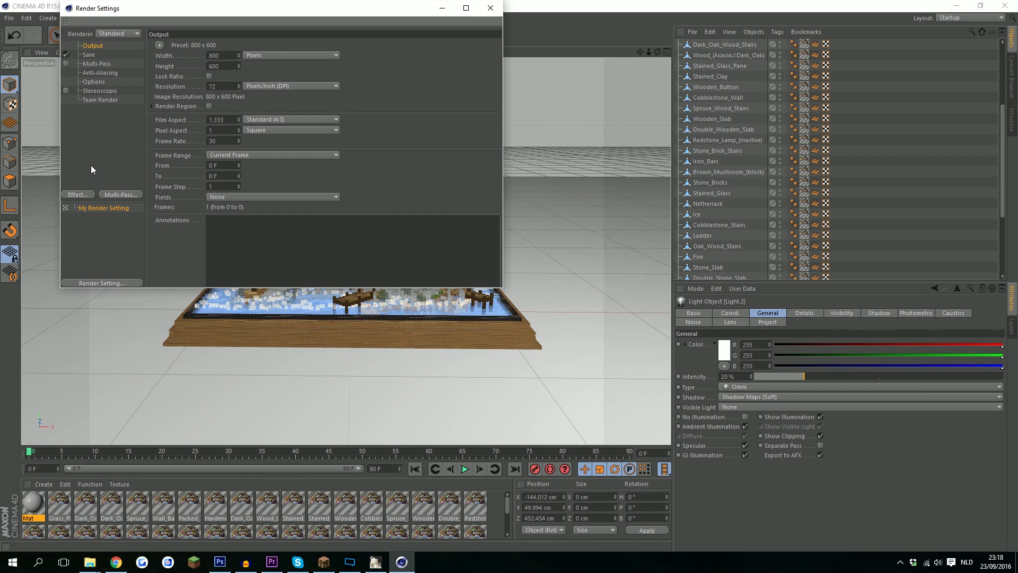
pyautogui.click(82, 195)
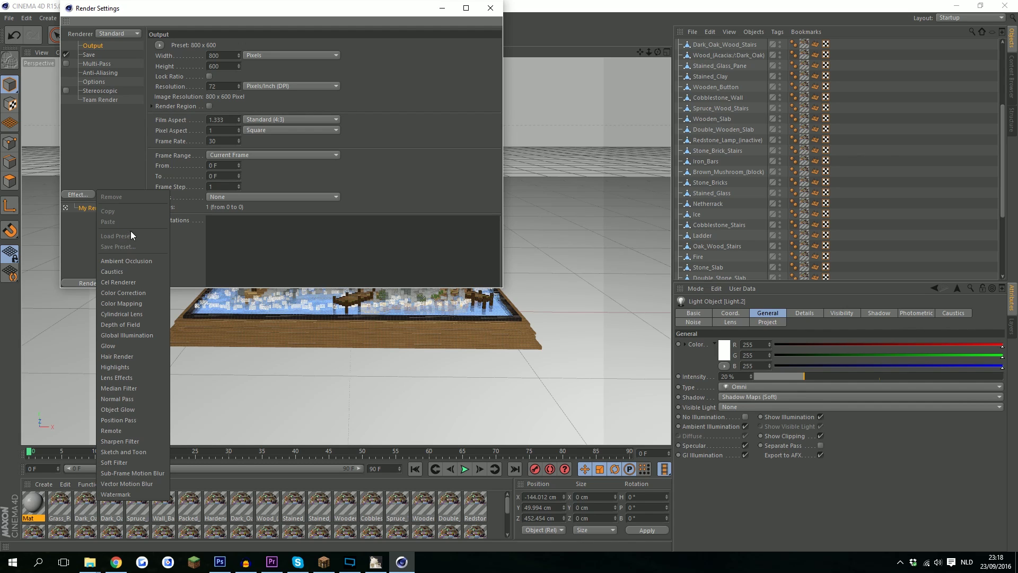
pyautogui.click(142, 261)
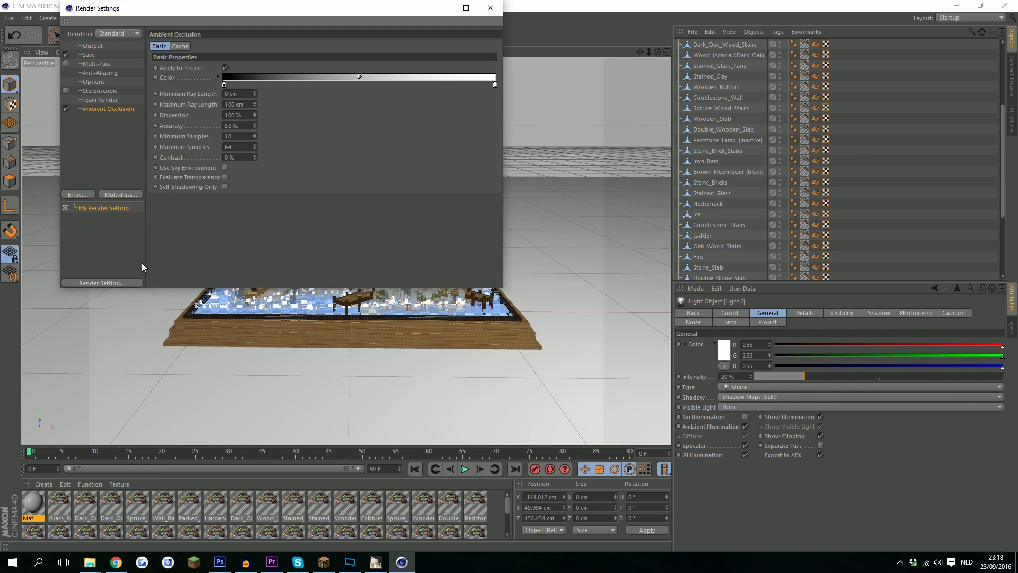
pyautogui.click(84, 195)
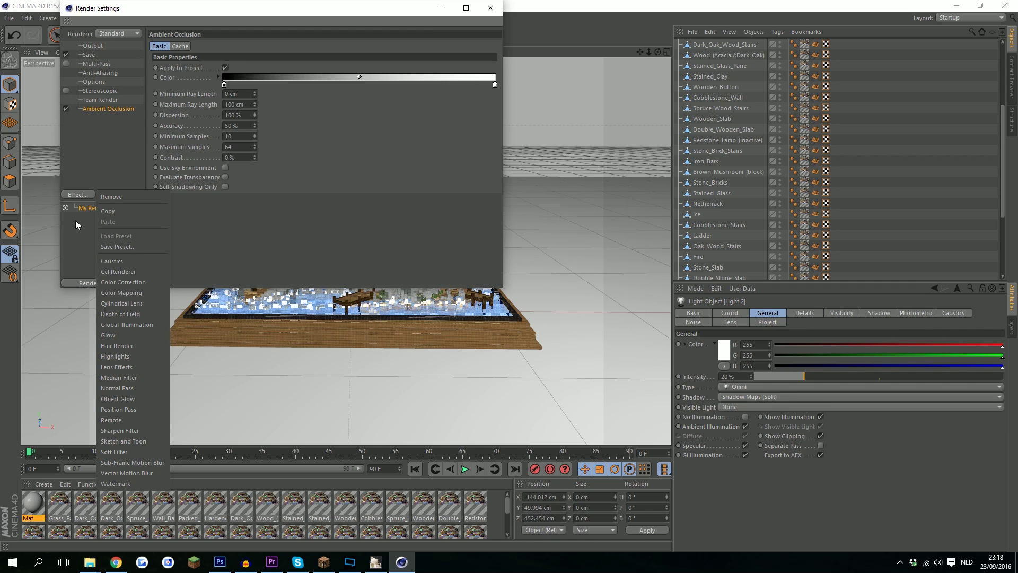
pyautogui.click(73, 163)
# Step: Switch the renderer to Physical with Depth Of Field on and Low sampling quality
pyautogui.click(123, 33)
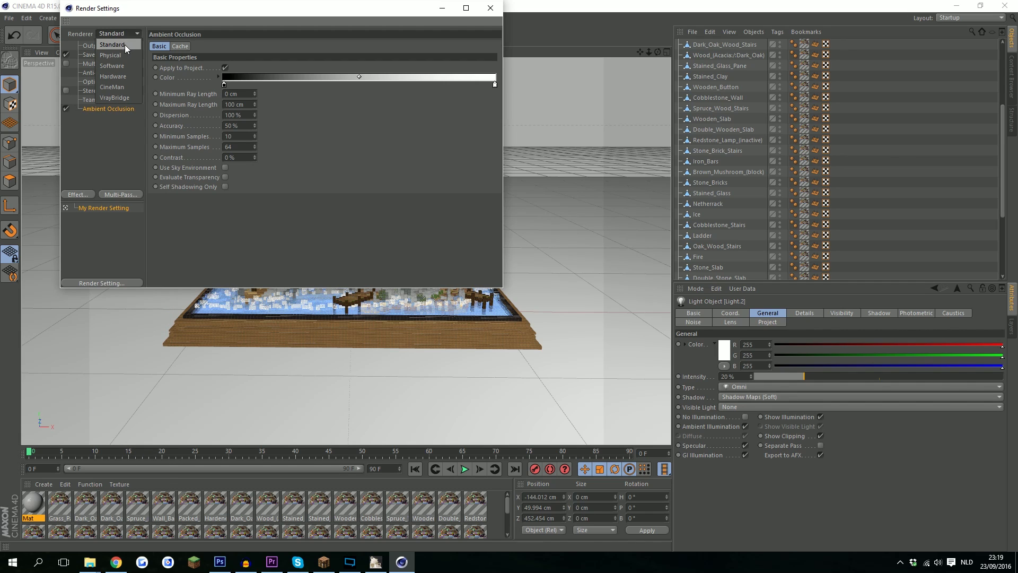
pyautogui.click(124, 56)
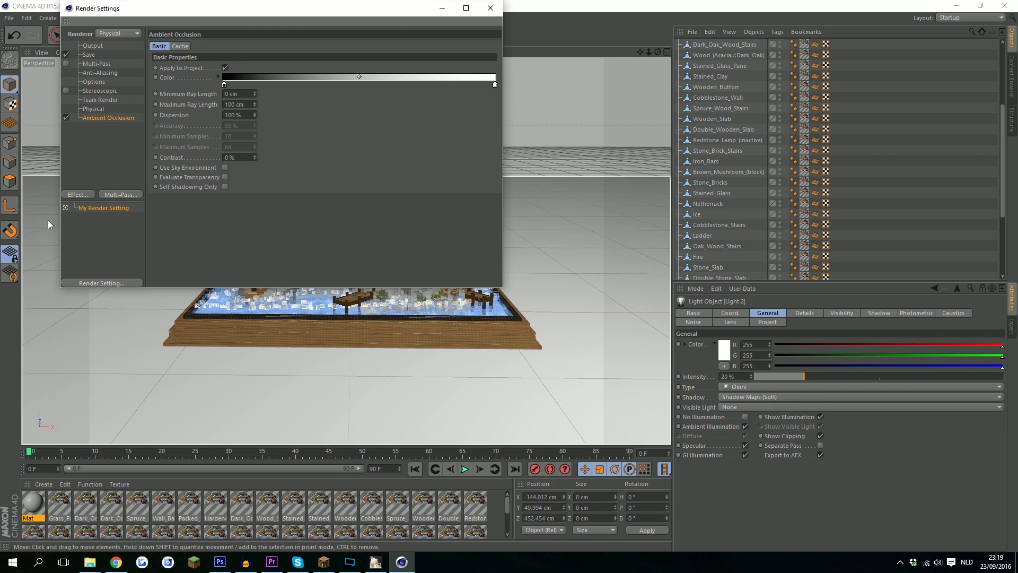
pyautogui.click(94, 109)
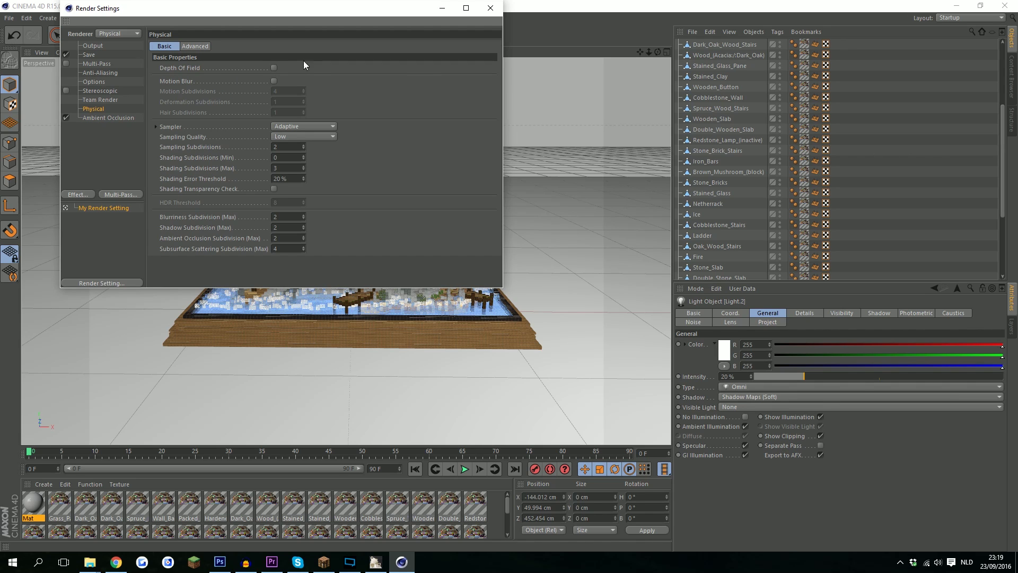
pyautogui.click(274, 68)
pyautogui.click(313, 136)
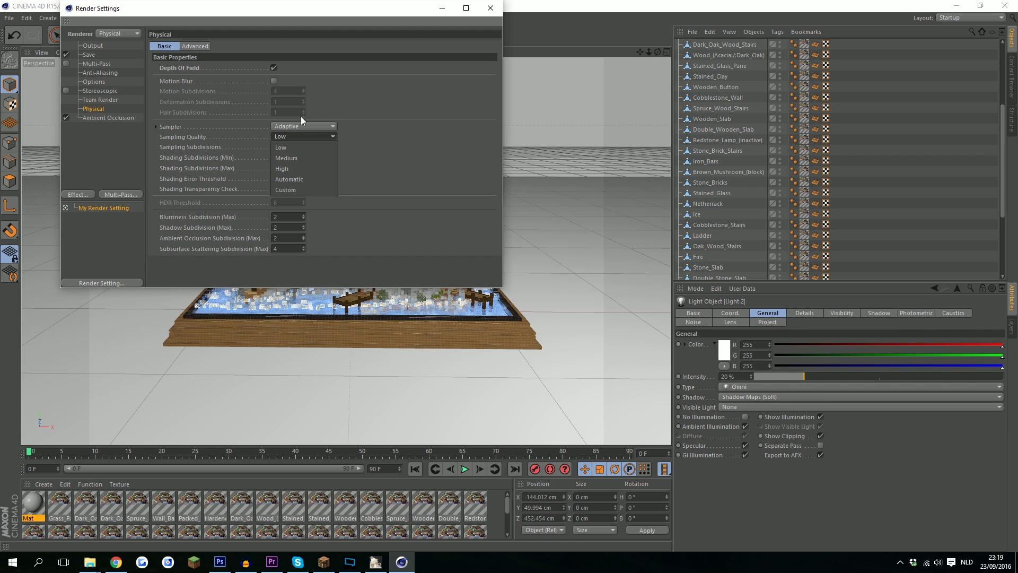
pyautogui.click(305, 130)
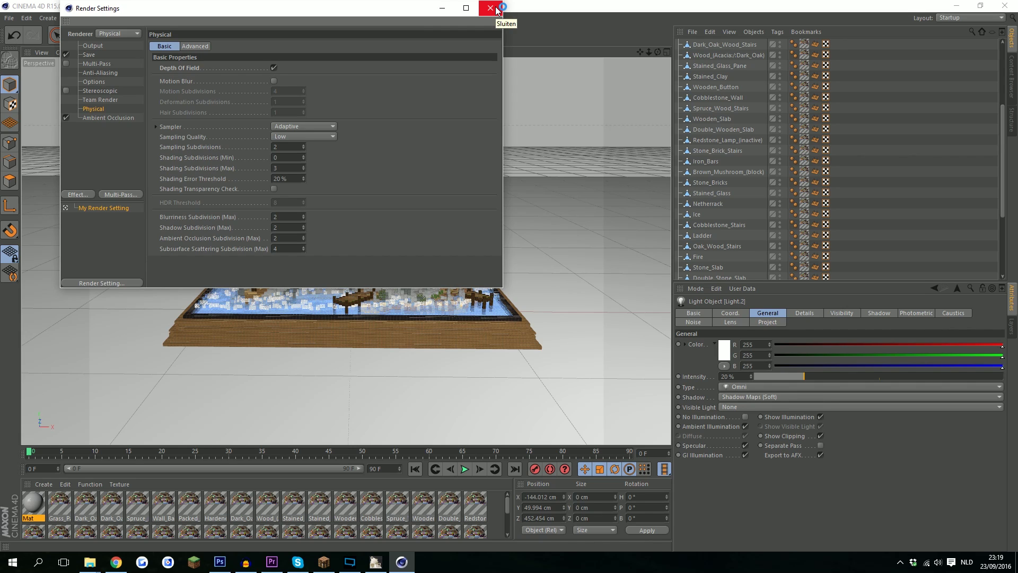
# Step: Set the render output size to 1920 x 1080
pyautogui.click(91, 46)
pyautogui.click(219, 55)
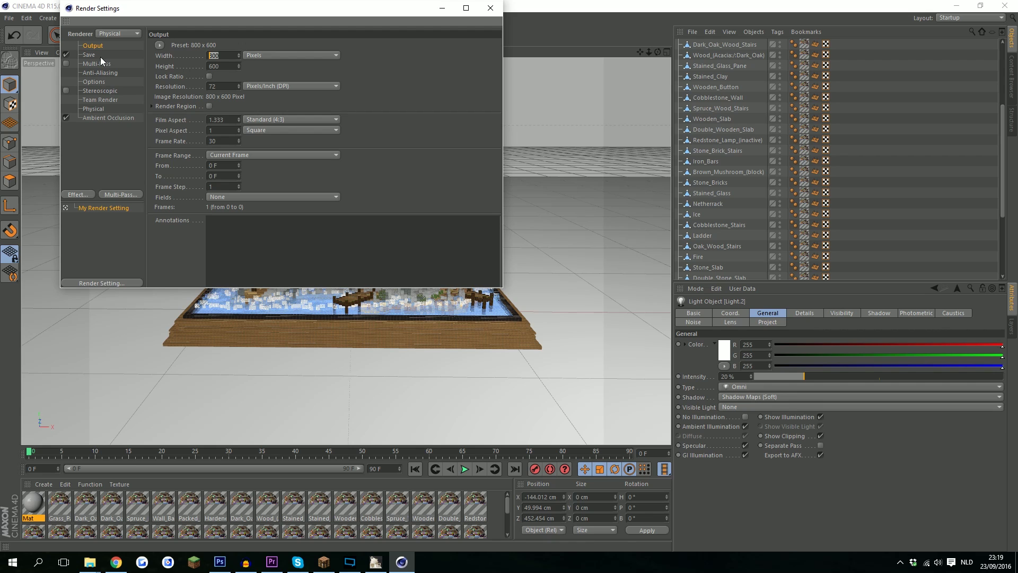
pyautogui.write('1920')
pyautogui.press('Return')
pyautogui.press('Tab')
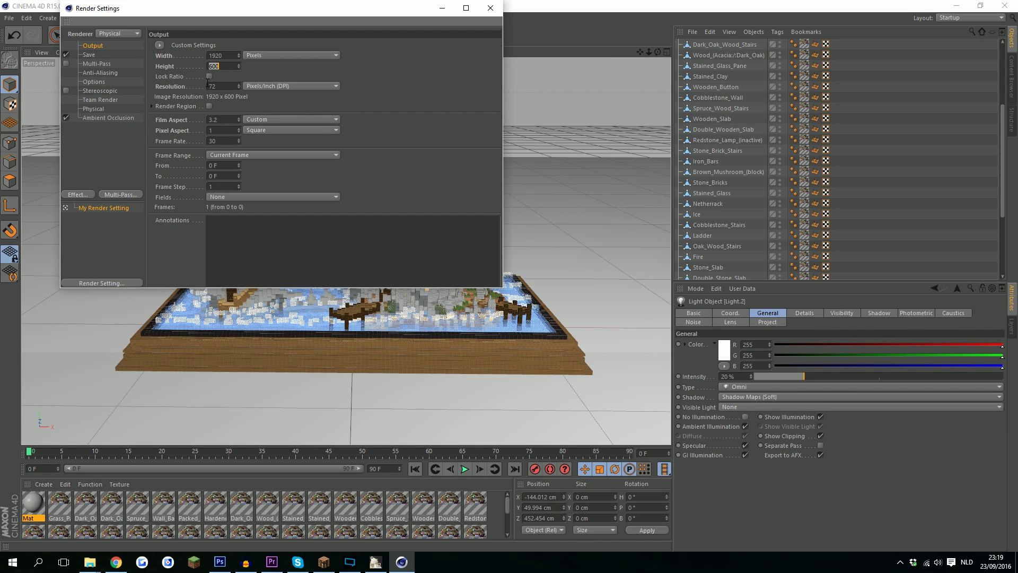
pyautogui.write('1080')
pyautogui.press('Return')
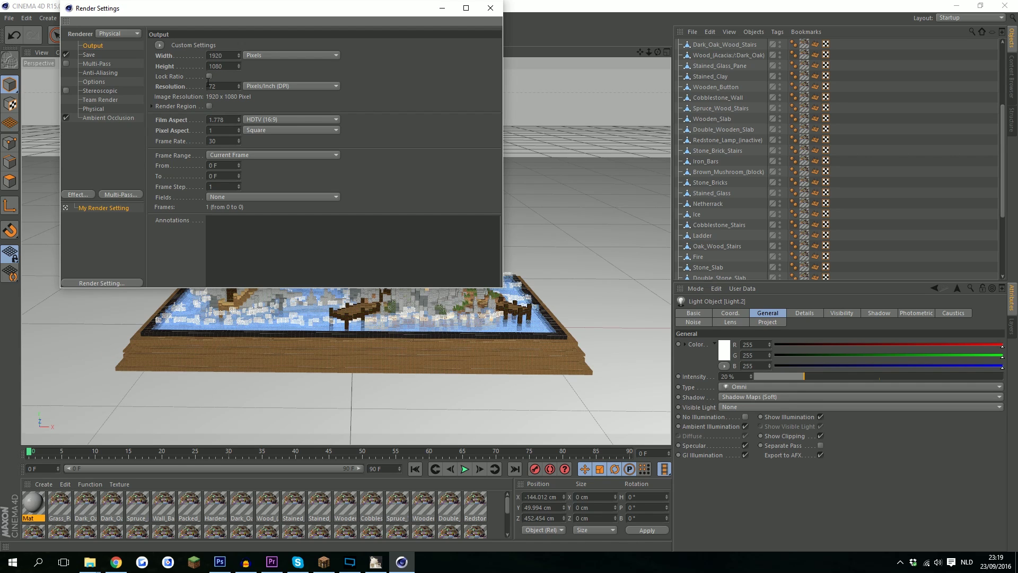
# Step: Render Navigator's Cove to the Picture Viewer, inspect its top and lower detail, then close it
pyautogui.click(490, 8)
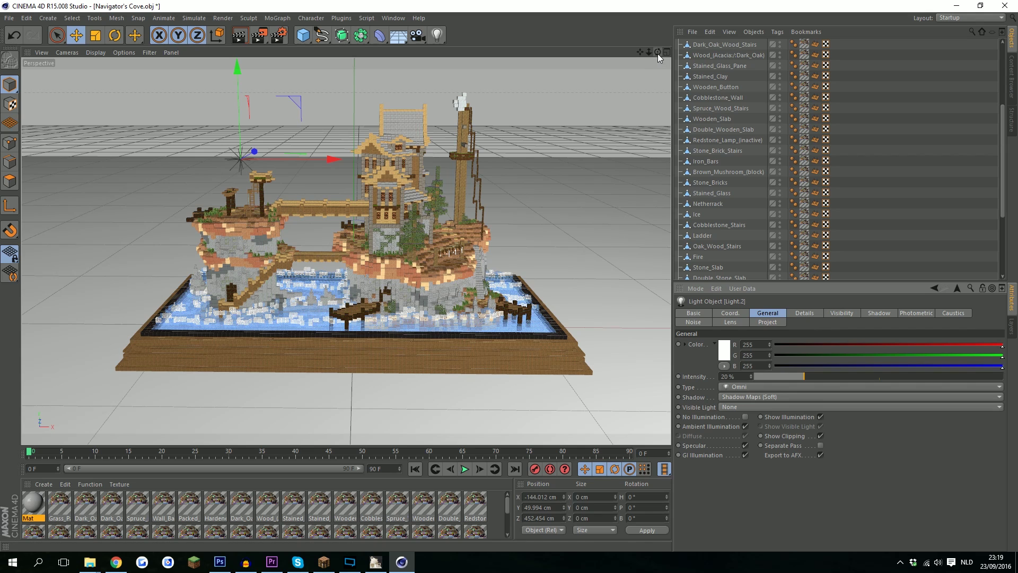
pyautogui.click(261, 35)
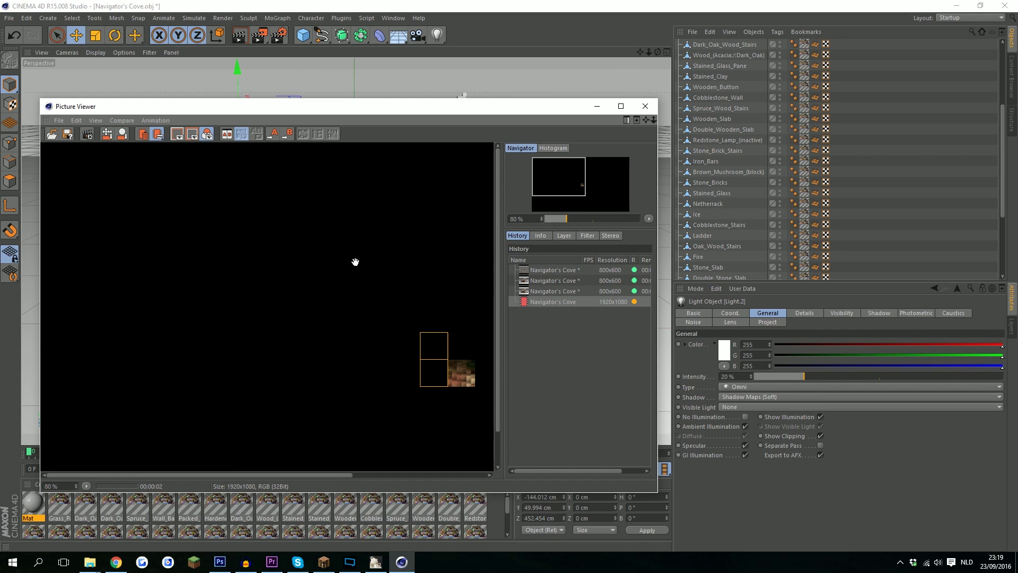
pyautogui.scroll(-3, 355, 261)
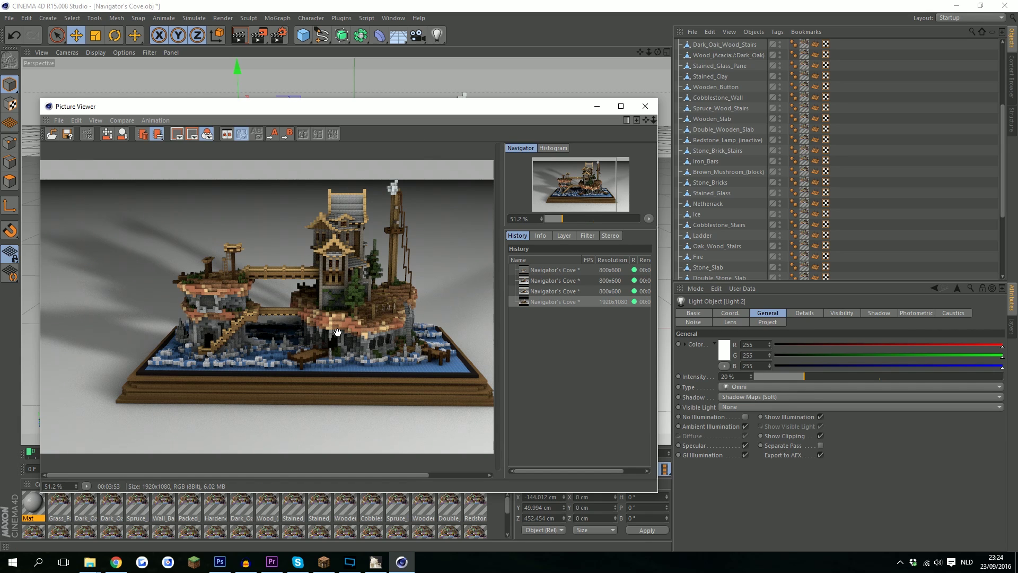
pyautogui.scroll(-2, 419, 286)
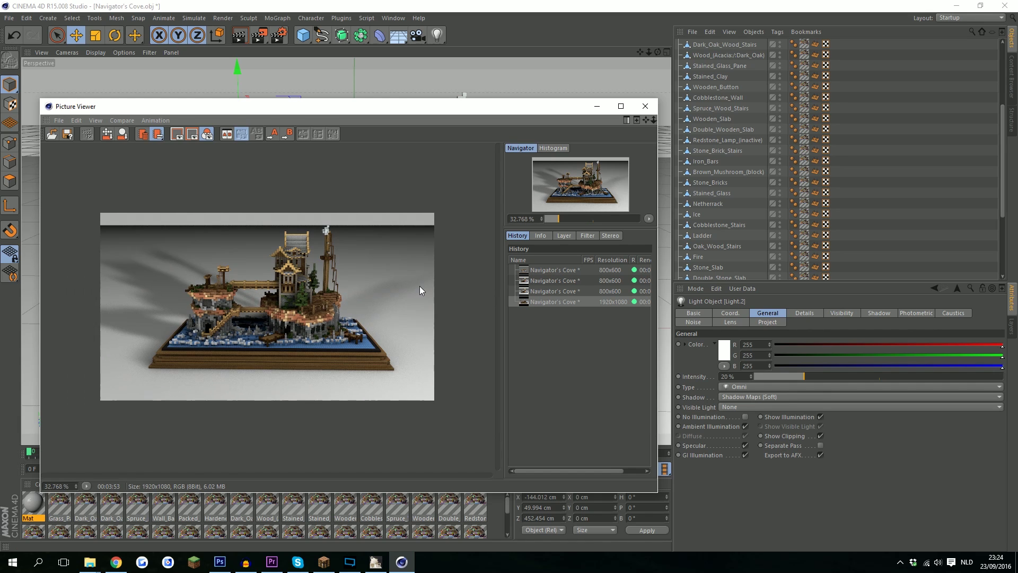
pyautogui.scroll(4, 348, 302)
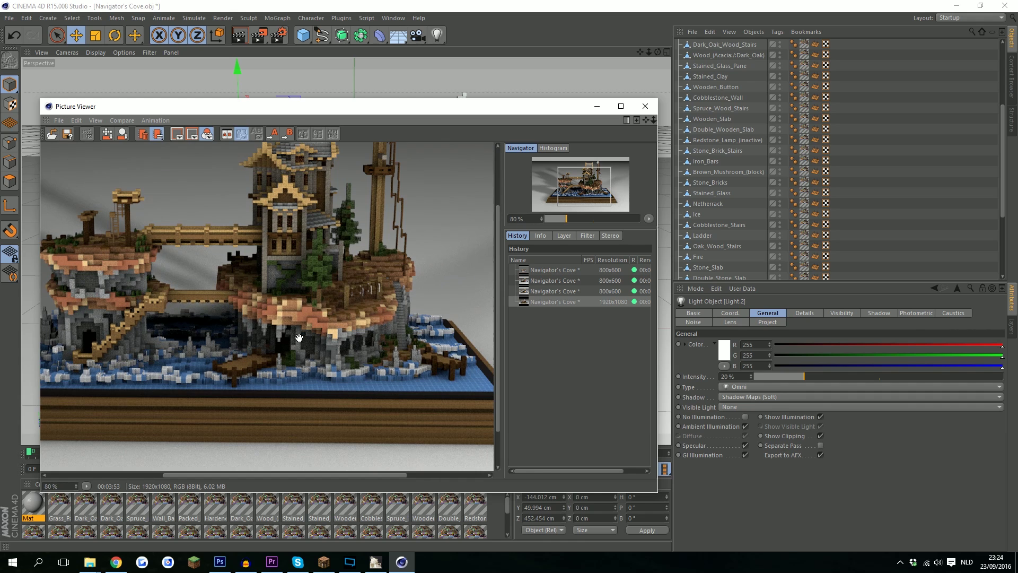
pyautogui.moveTo(217, 223); pyautogui.dragTo(359, 209)
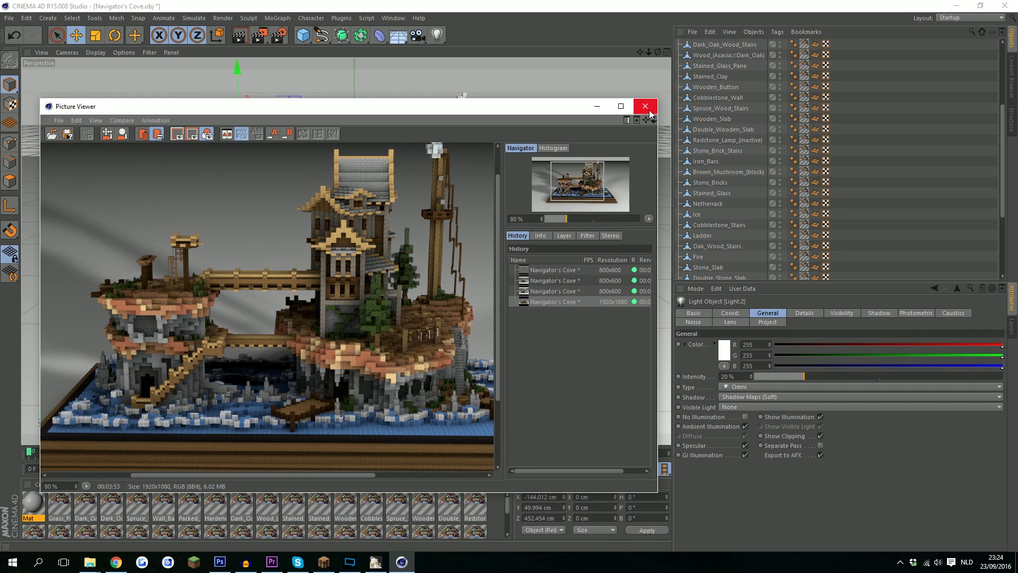
pyautogui.moveTo(401, 219); pyautogui.dragTo(370, 349)
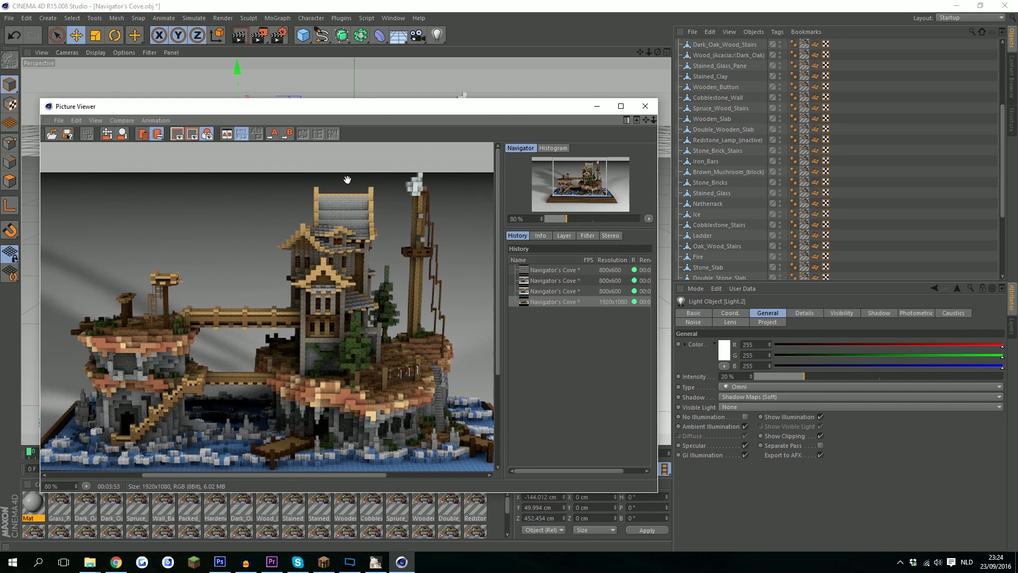
pyautogui.click(645, 106)
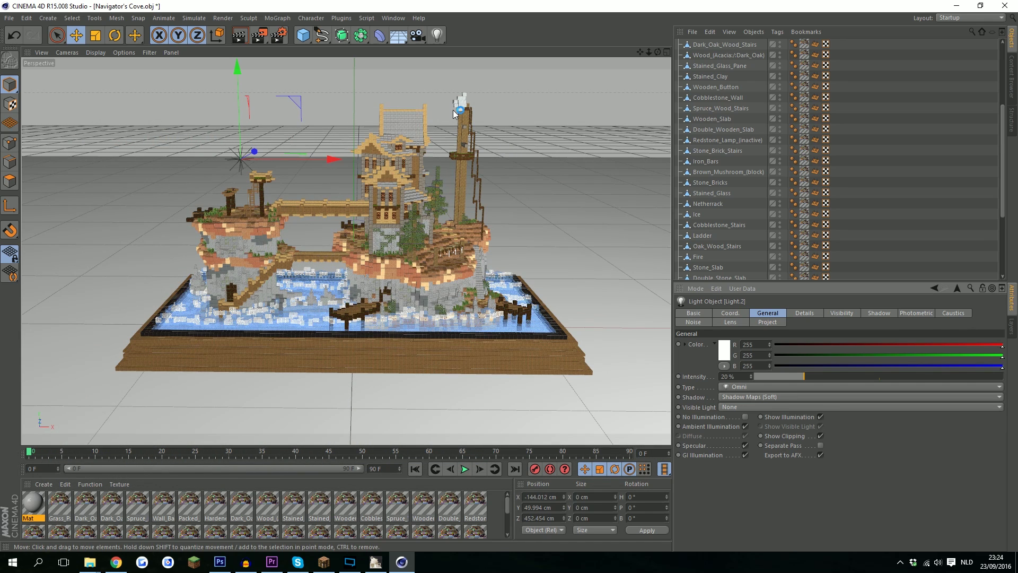
# Step: Add a Camera, look through it and orbit to frame the model
pyautogui.click(419, 36)
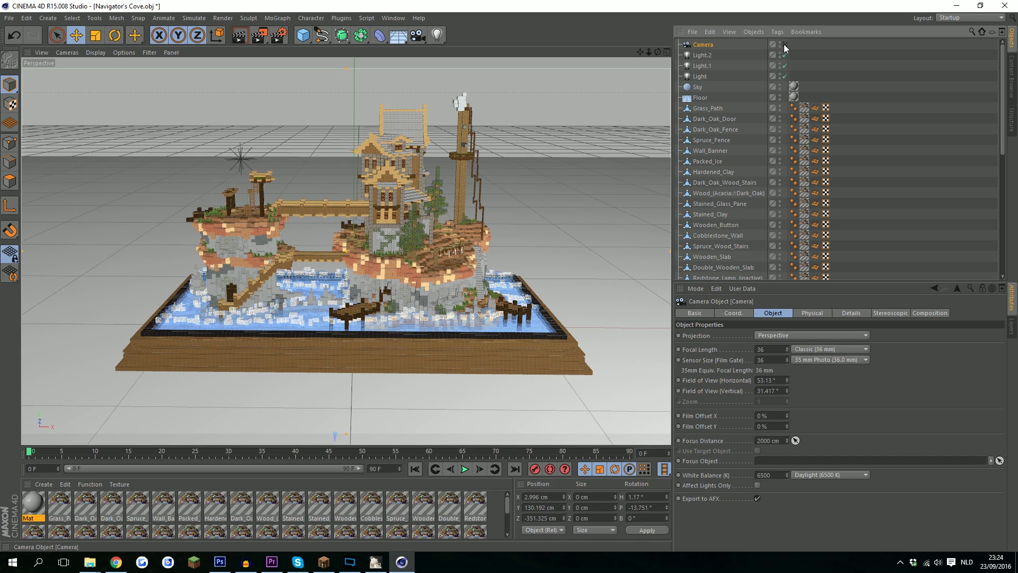
pyautogui.click(786, 45)
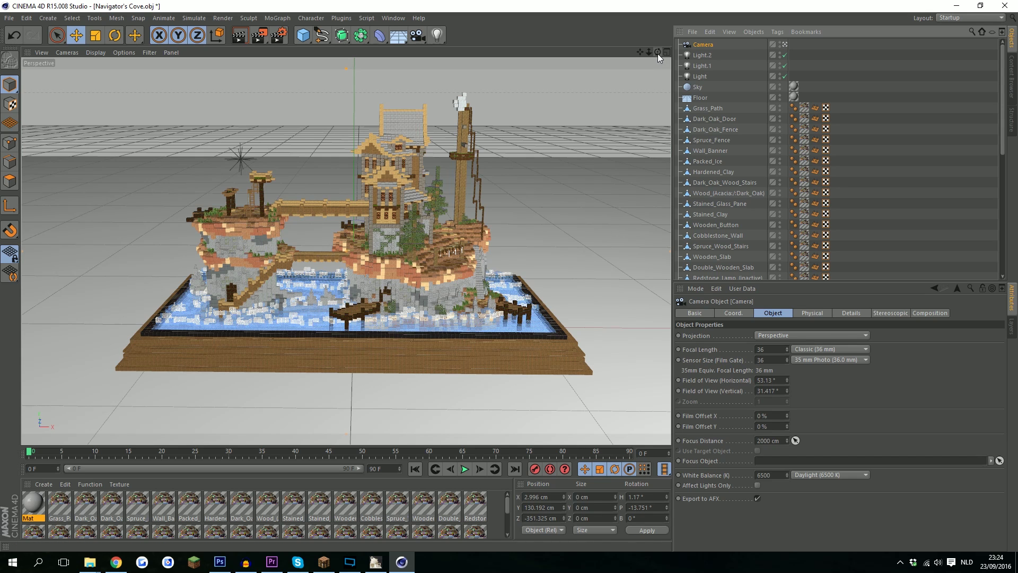
pyautogui.moveTo(658, 53); pyautogui.dragTo(620, 51)
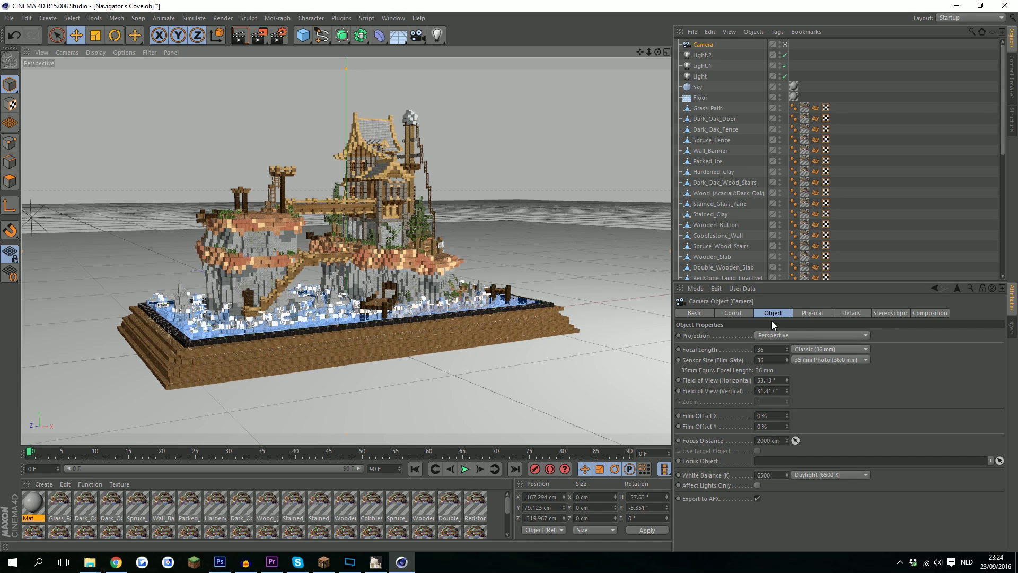
# Step: Set the camera's Physical F-Stop to f/2.0 and return to its Object properties
pyautogui.click(803, 311)
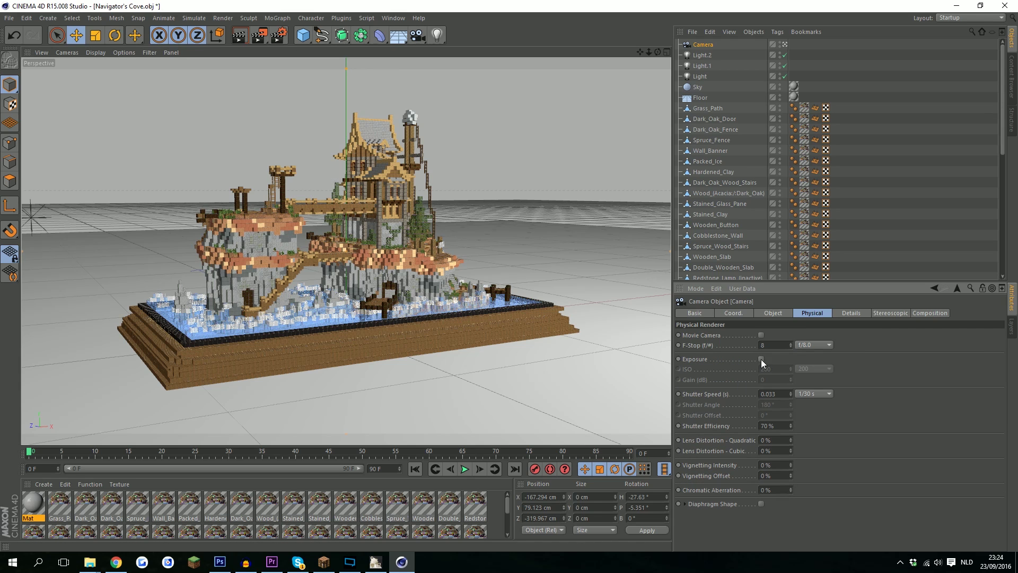
pyautogui.click(808, 344)
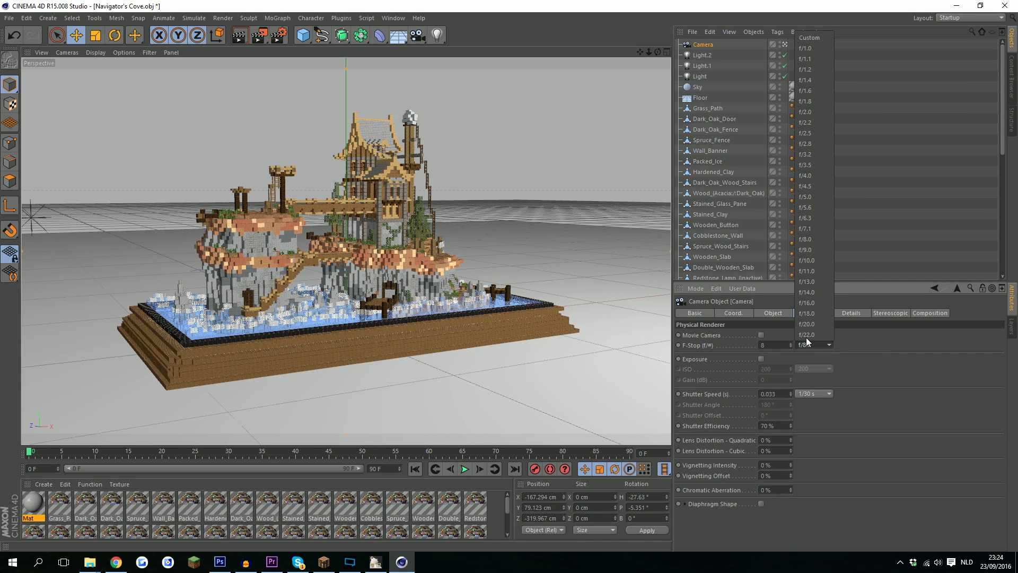
pyautogui.click(816, 113)
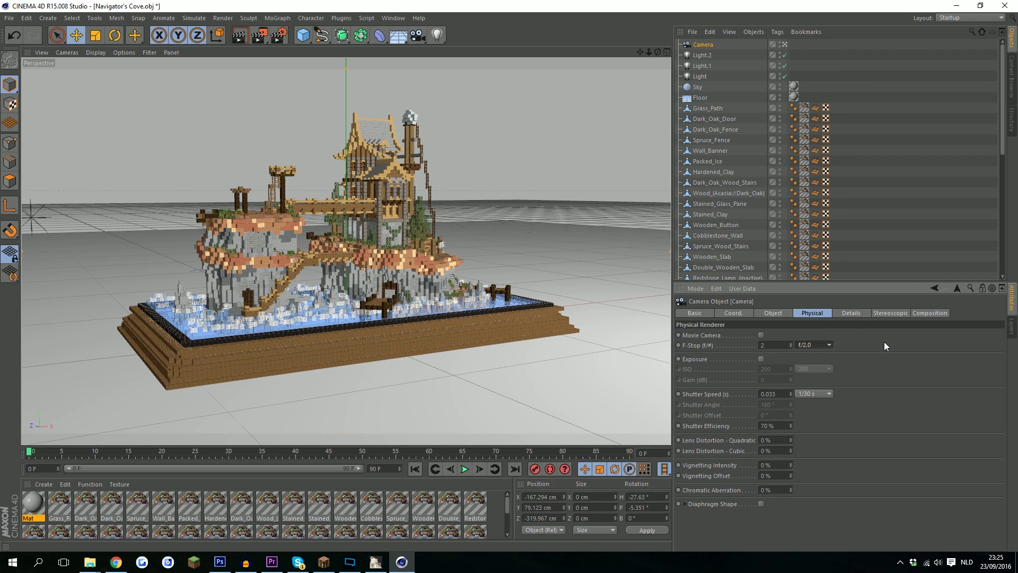
pyautogui.click(775, 314)
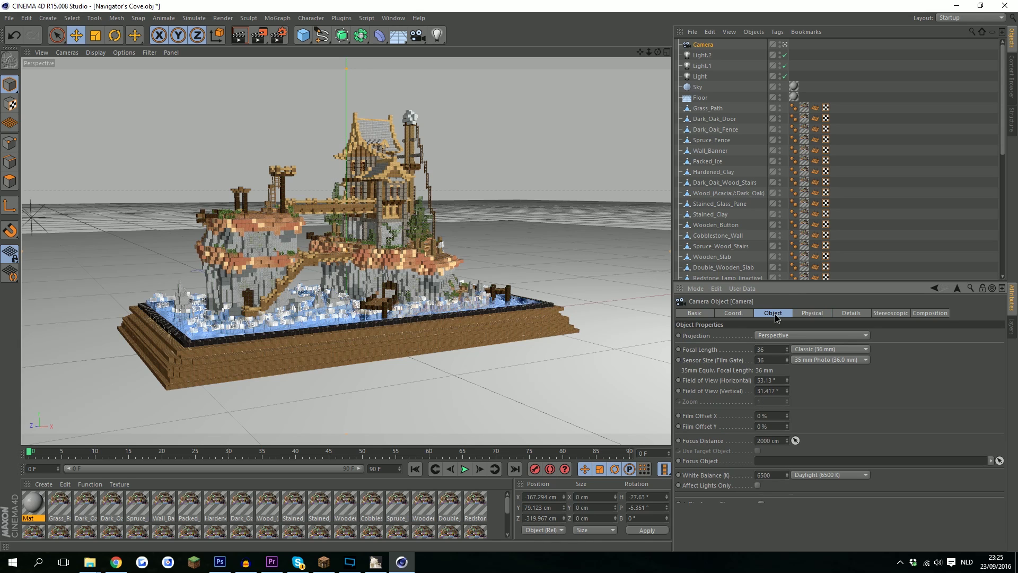
pyautogui.click(795, 440)
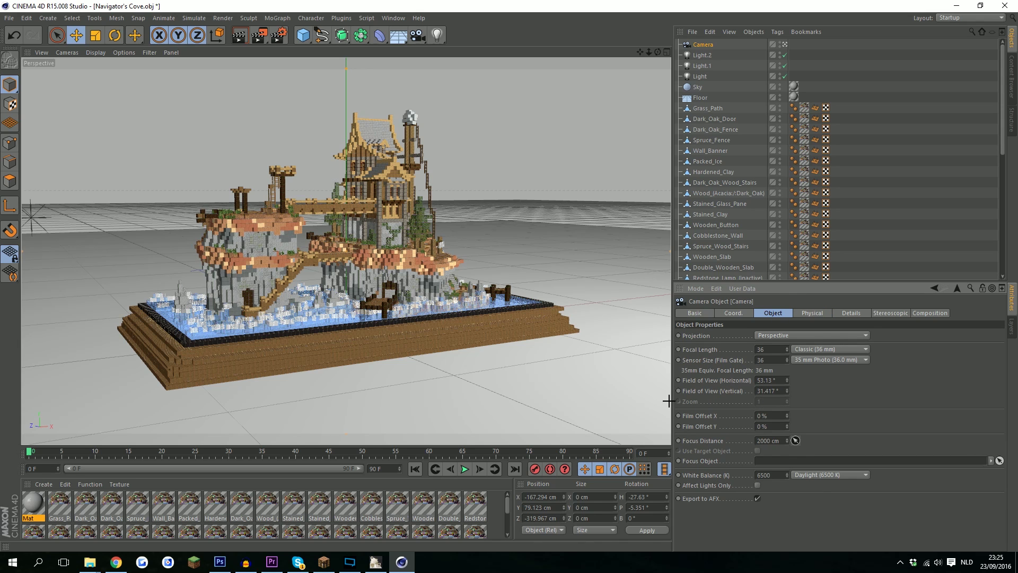
# Step: Focus the camera on the model and enable DOF Map Front and Rear Blur
pyautogui.click(367, 205)
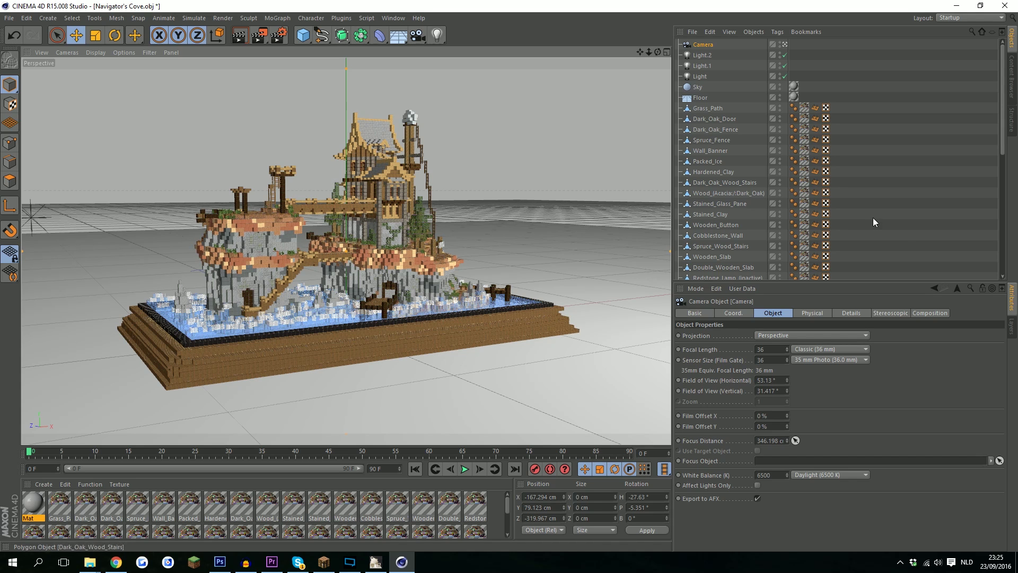
pyautogui.click(858, 313)
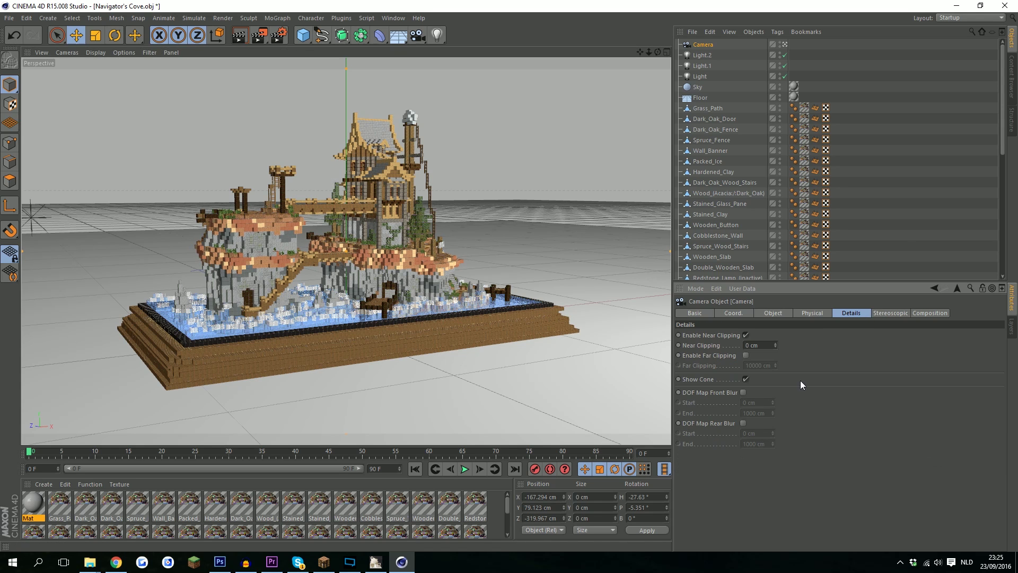
pyautogui.click(744, 392)
pyautogui.click(743, 424)
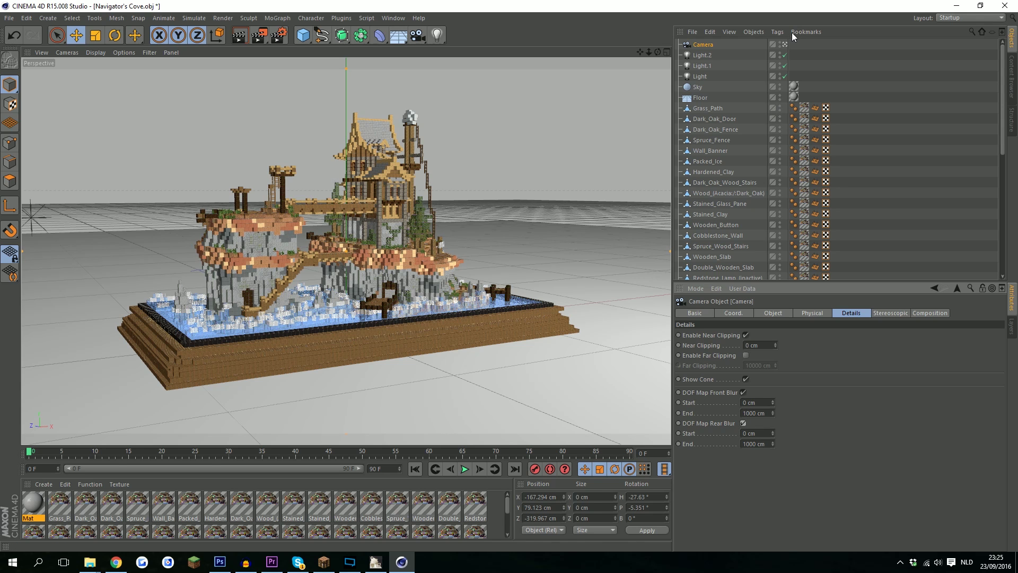
# Step: Shorten the blur ranges, front blur End about 480 cm and rear End about 296 cm
pyautogui.click(785, 45)
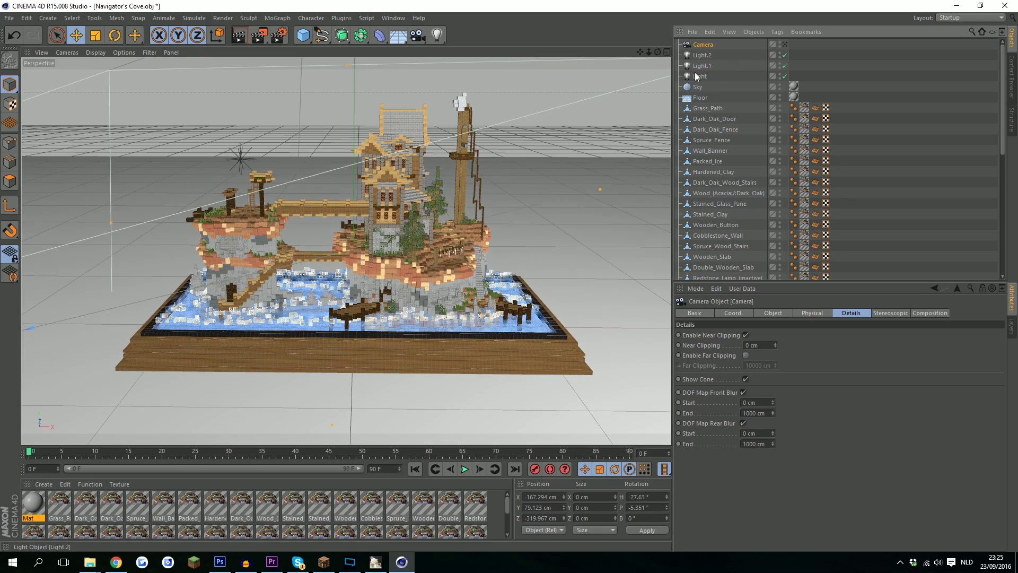
pyautogui.keyDown('alt'); pyautogui.moveTo(414, 275); pyautogui.dragTo(460, 271); pyautogui.keyUp('alt')
pyautogui.moveTo(648, 52); pyautogui.dragTo(624, 85)
pyautogui.scroll(-10, 346, 251)
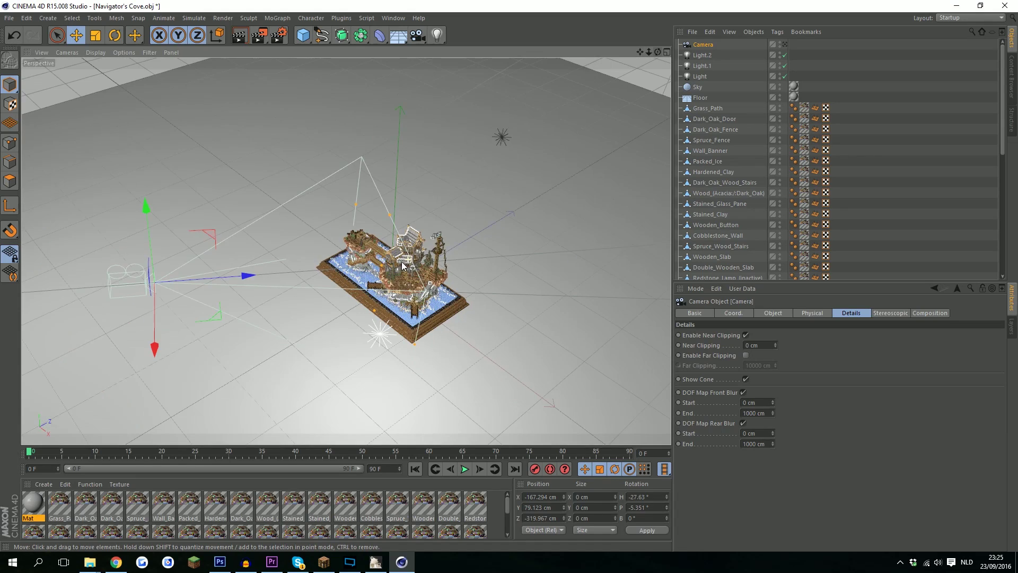
pyautogui.scroll(-4, 384, 277)
pyautogui.keyDown('alt'); pyautogui.moveTo(383, 277); pyautogui.dragTo(450, 291); pyautogui.keyUp('alt')
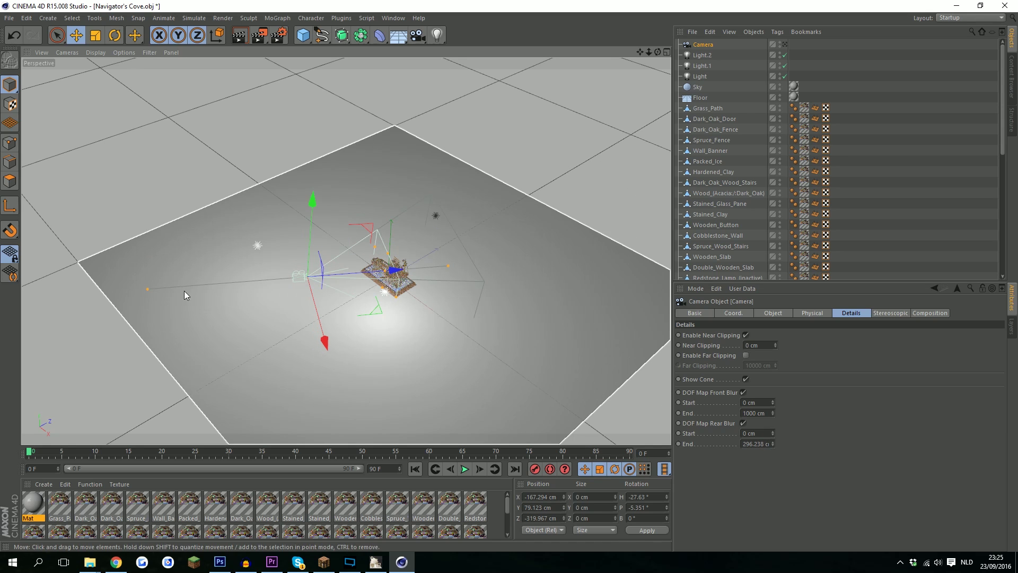
pyautogui.moveTo(146, 290); pyautogui.dragTo(186, 291)
pyautogui.moveTo(277, 296); pyautogui.dragTo(277, 288)
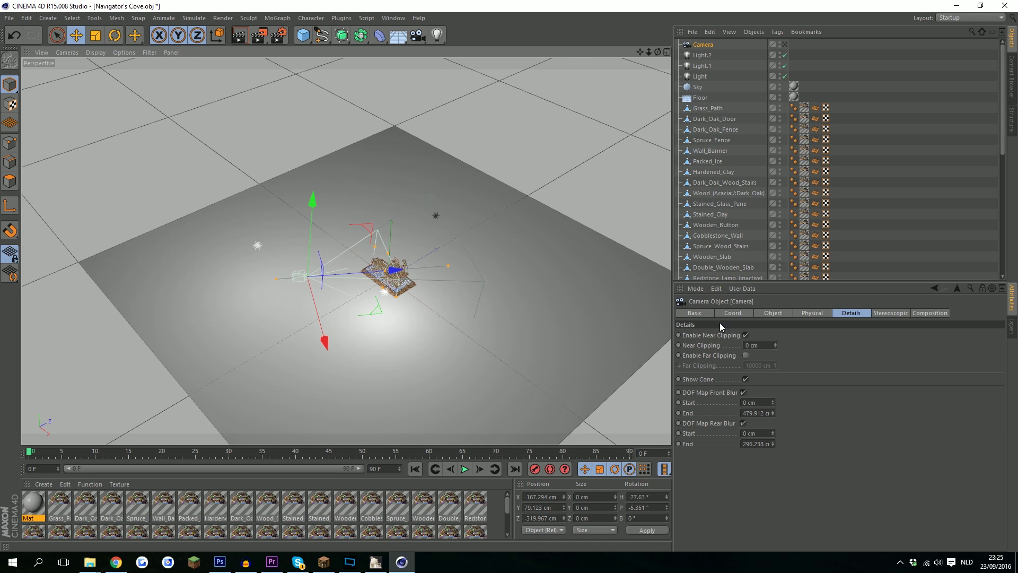
# Step: Look through the scene camera again and render a preview region of the model
pyautogui.click(785, 45)
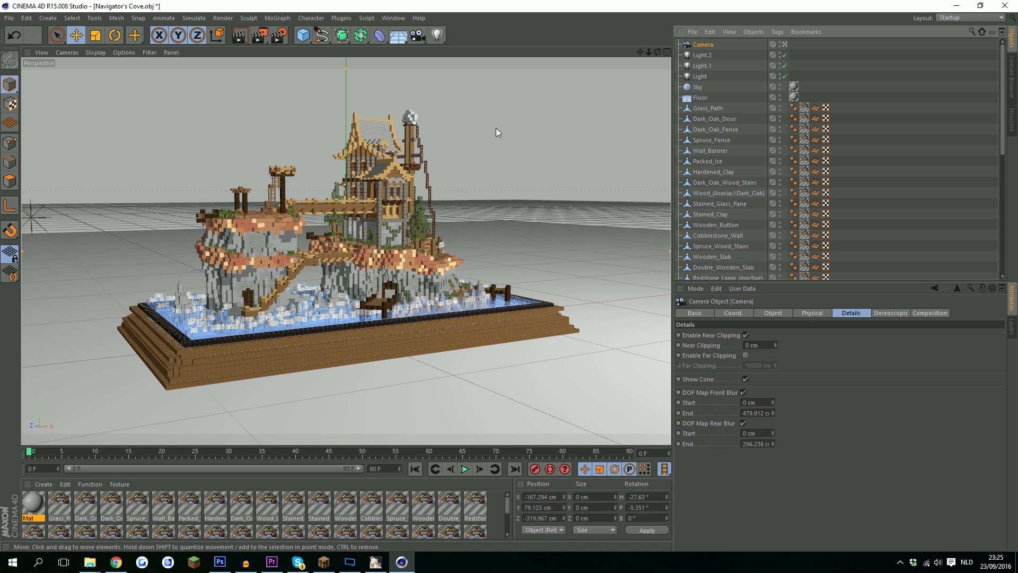
pyautogui.moveTo(259, 38); pyautogui.dragTo(305, 49)
pyautogui.moveTo(194, 158); pyautogui.dragTo(316, 241)
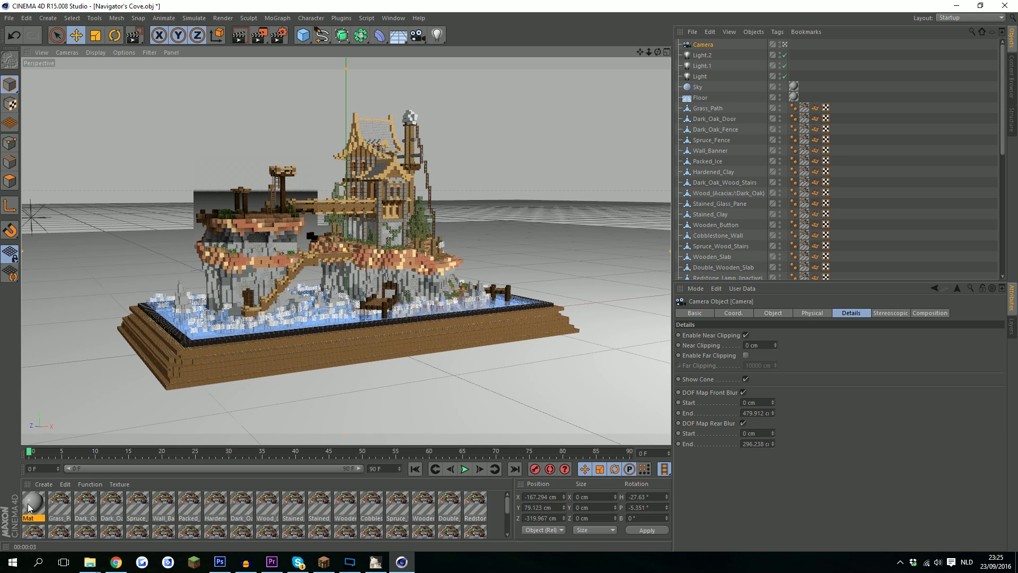
# Step: Create material Mat.1 with dark grey colour RGB 39 and no specular highlight
pyautogui.click(43, 484)
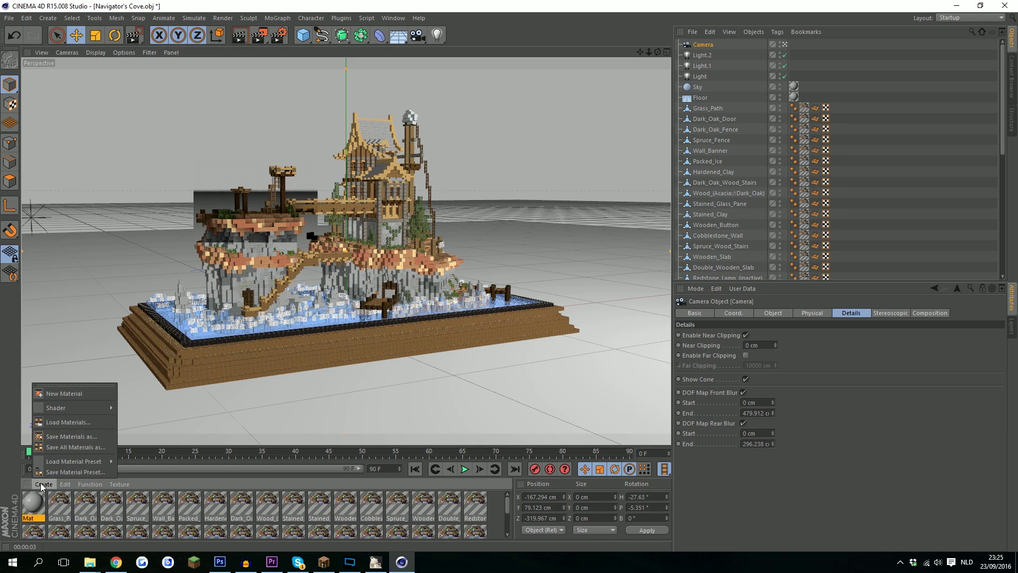
pyautogui.click(59, 393)
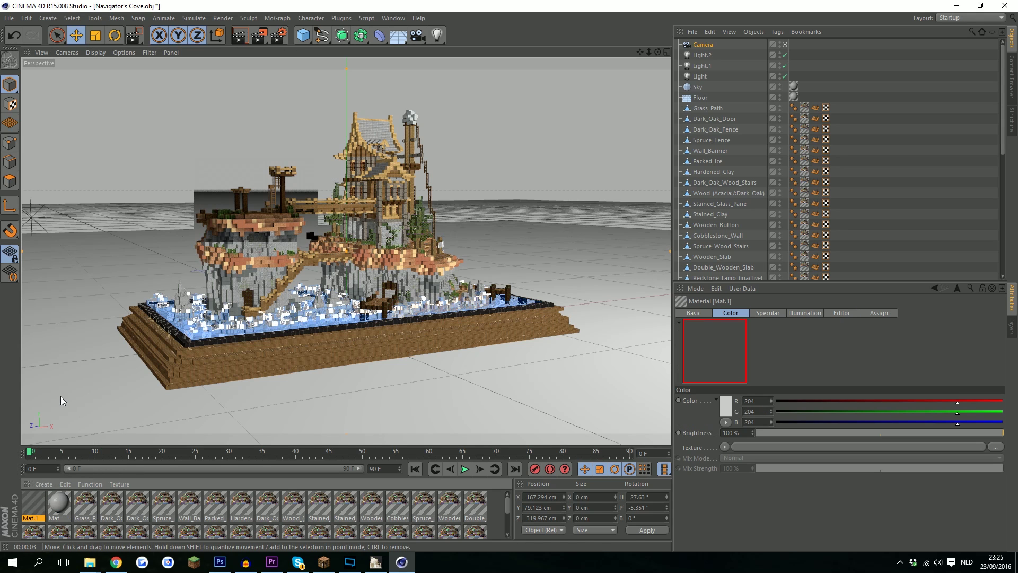
pyautogui.doubleClick(34, 505)
pyautogui.click(244, 122)
pyautogui.moveTo(265, 123); pyautogui.dragTo(222, 133)
pyautogui.click(263, 169)
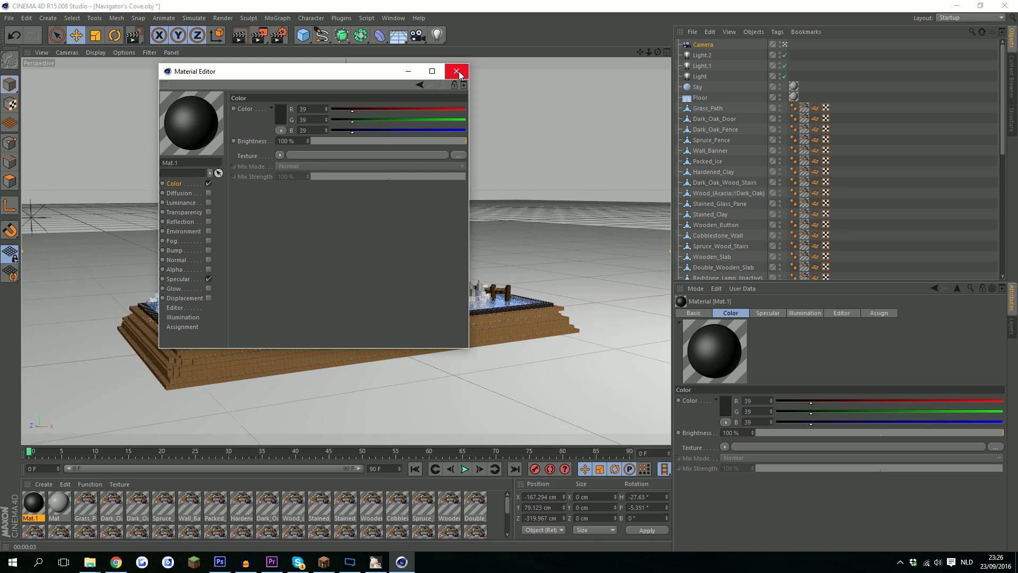
pyautogui.click(209, 279)
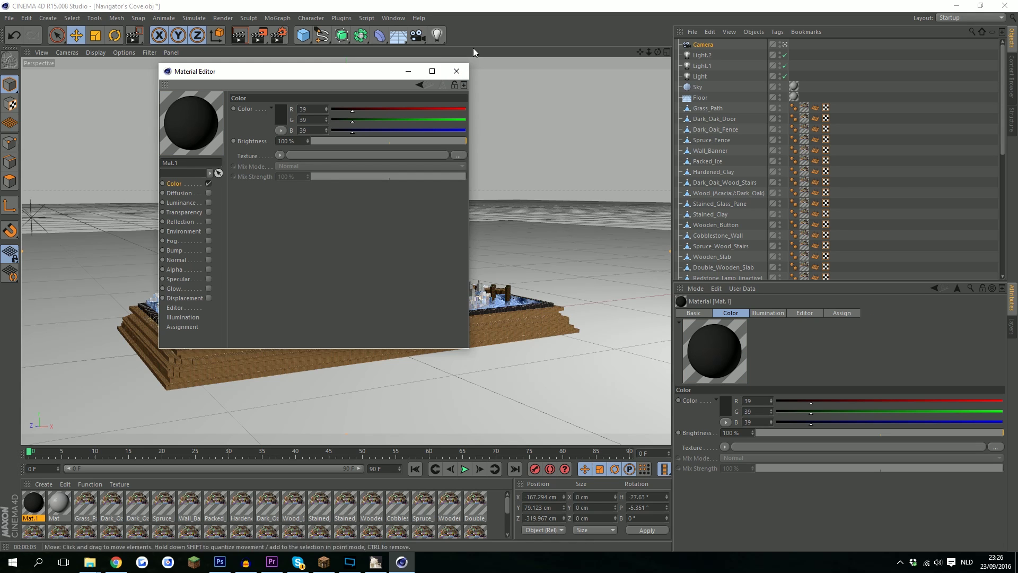
pyautogui.click(457, 71)
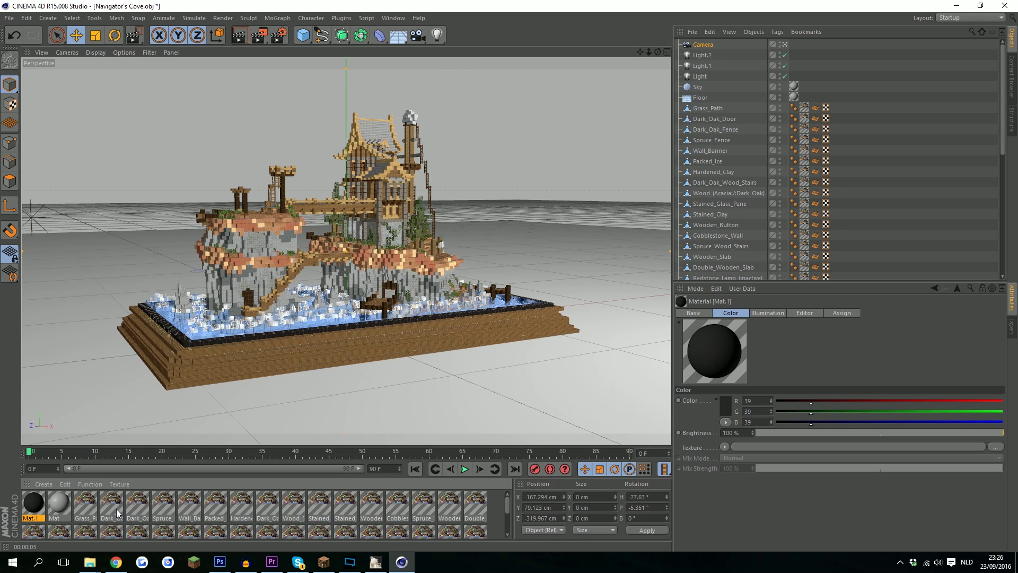
# Step: Apply Mat.1 to the Sky and delete its old grey Mat tag
pyautogui.moveTo(34, 504); pyautogui.dragTo(200, 108)
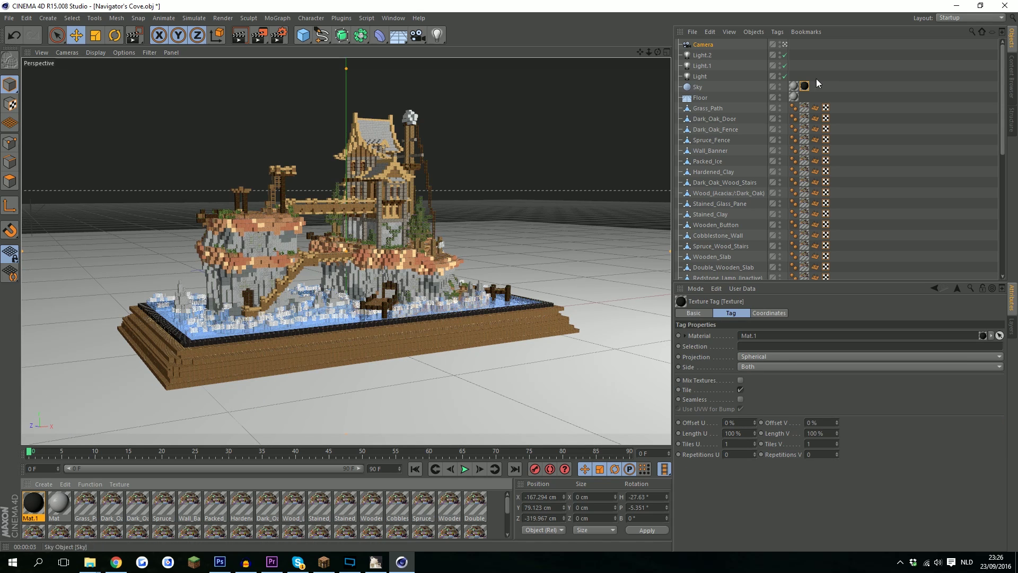
pyautogui.rightClick(793, 87)
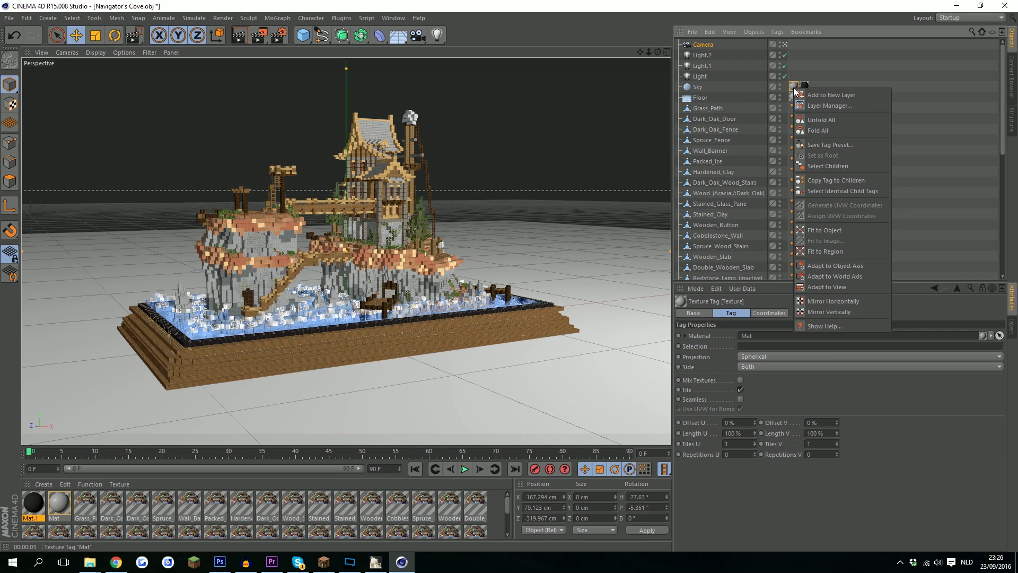
pyautogui.press('Escape')
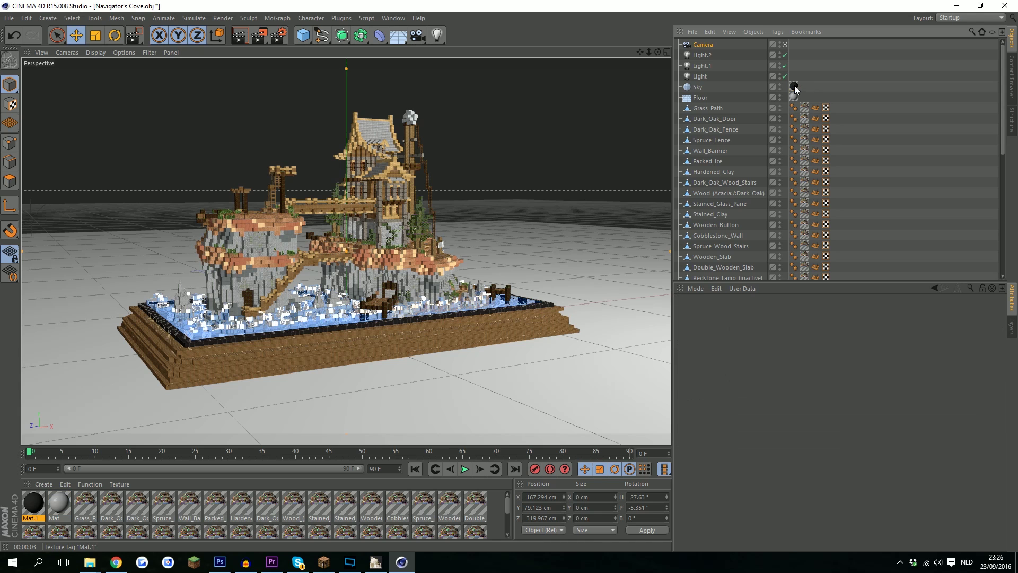
pyautogui.press('Delete')
# Step: Reframe the camera from a higher angle looking down on the cove
pyautogui.moveTo(260, 36); pyautogui.dragTo(236, 205)
pyautogui.moveTo(255, 190); pyautogui.dragTo(228, 220)
pyautogui.click(84, 210)
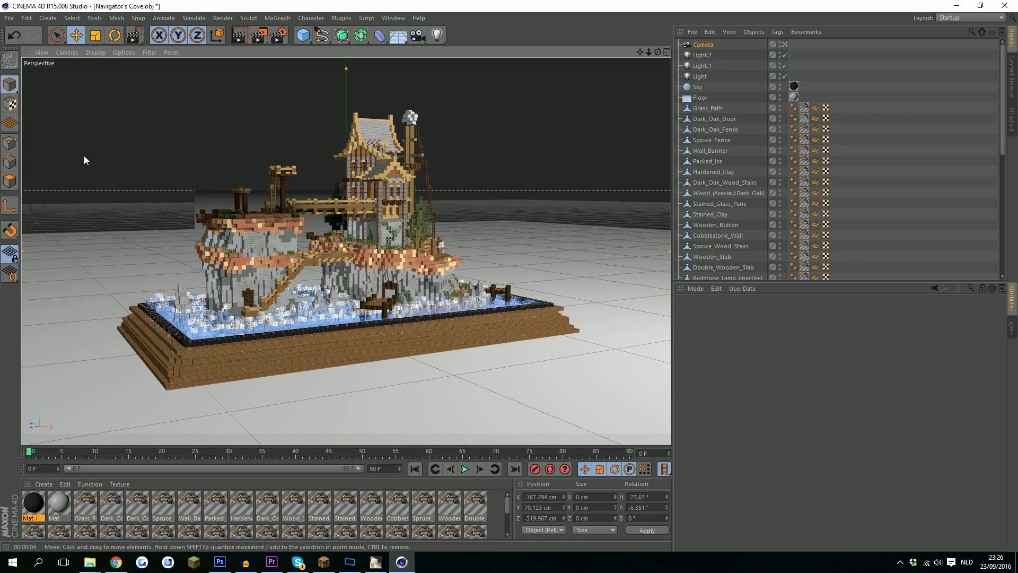
pyautogui.moveTo(657, 51); pyautogui.dragTo(556, 133)
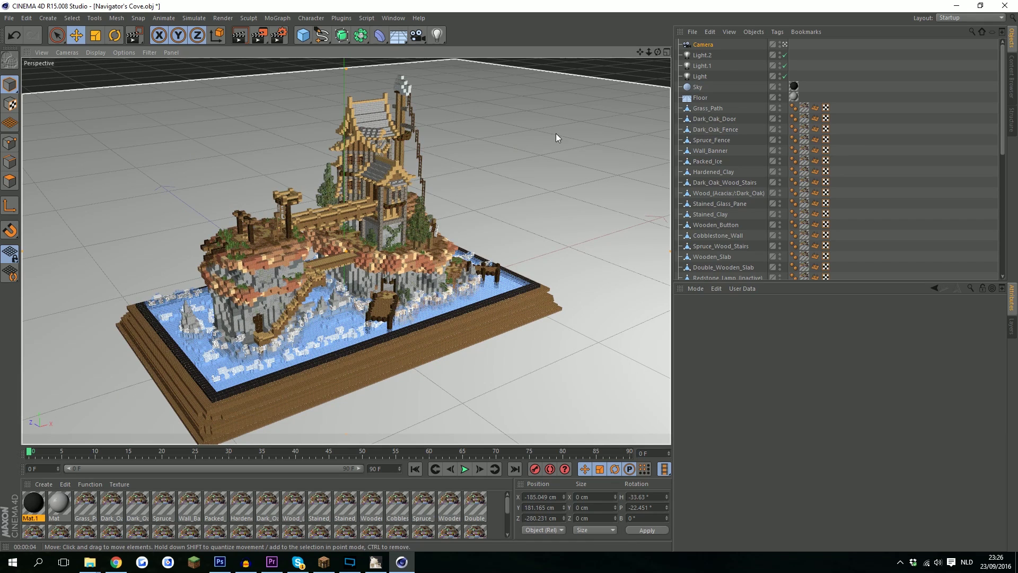
pyautogui.scroll(-2, 554, 132)
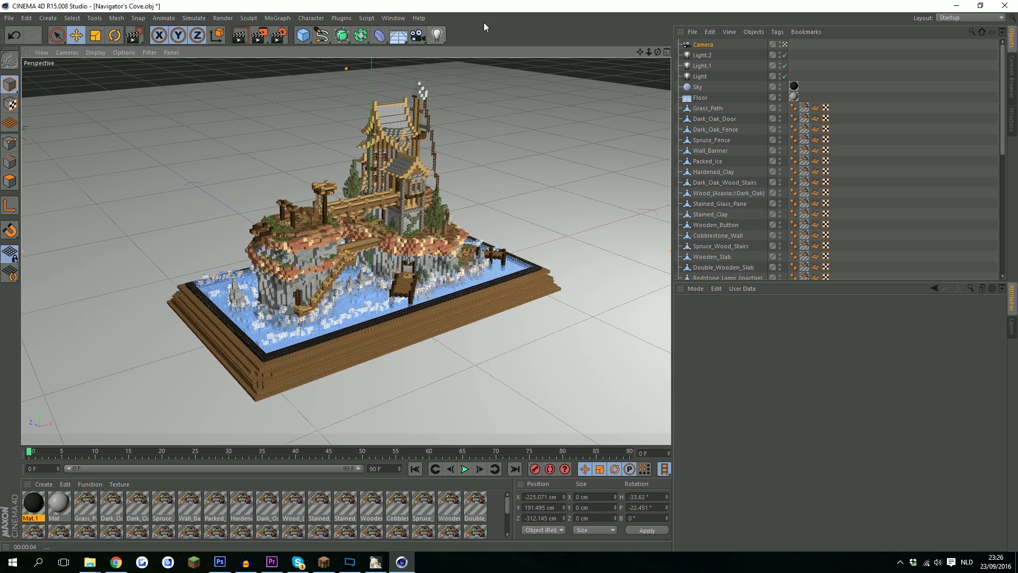
# Step: Add a new light, Light.3, and move it up and to the left of the build
pyautogui.click(436, 35)
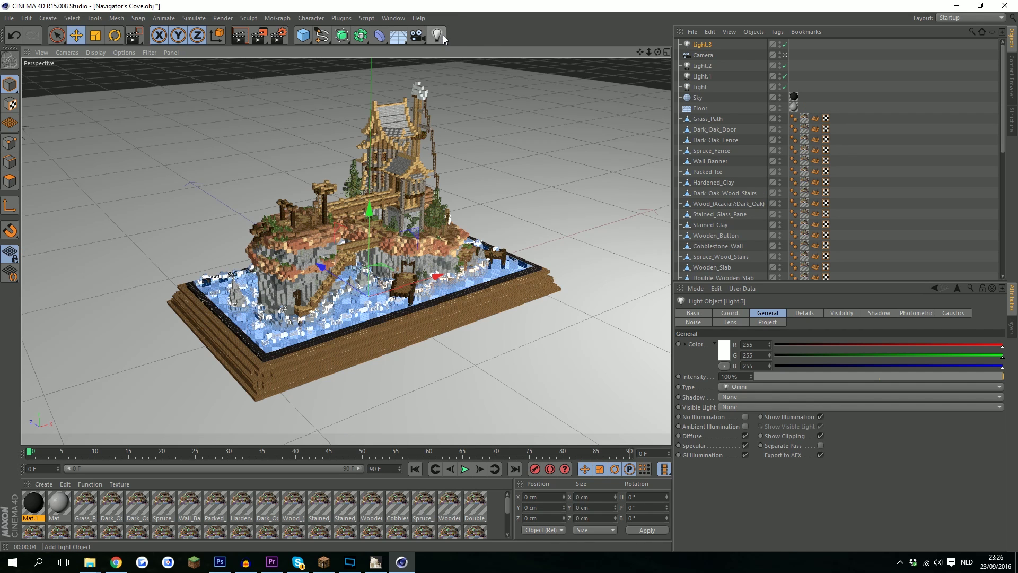
pyautogui.moveTo(266, 292); pyautogui.dragTo(133, 176)
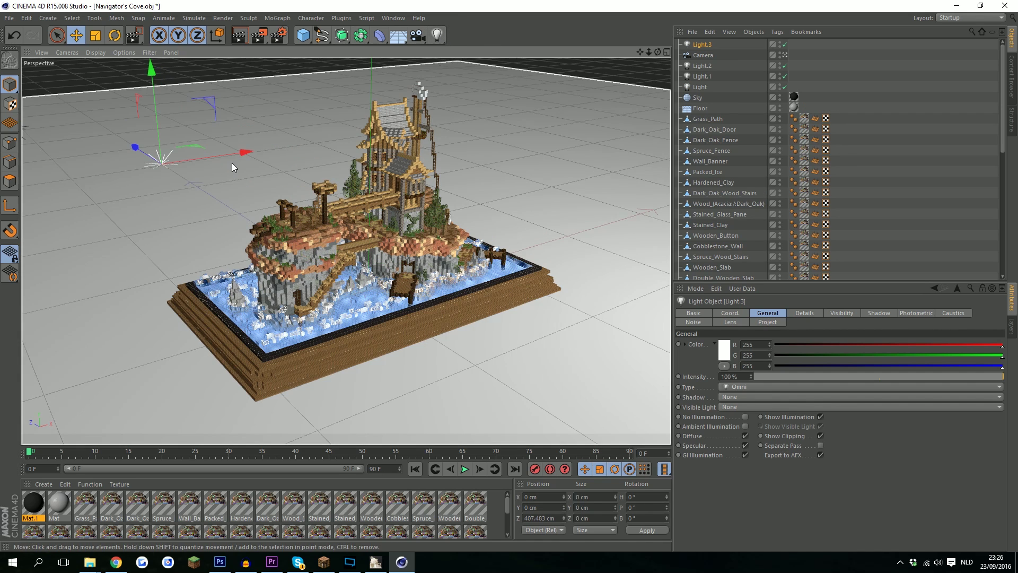
pyautogui.moveTo(231, 163); pyautogui.dragTo(103, 153)
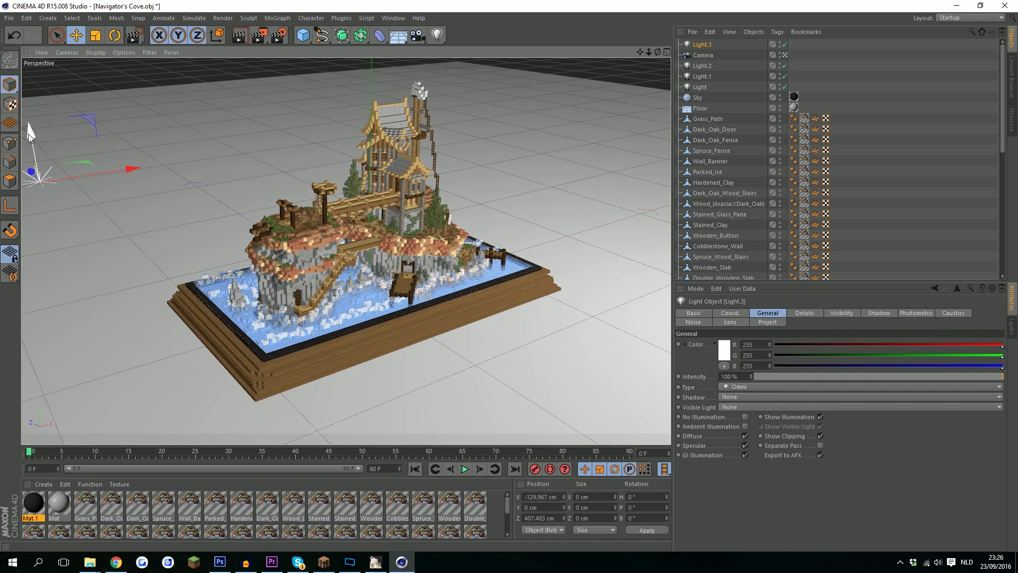
pyautogui.moveTo(28, 134); pyautogui.dragTo(31, 88)
pyautogui.moveTo(121, 119); pyautogui.dragTo(95, 122)
# Step: Make Light.3 a volumetric Spot light with Shadow Maps (Soft)
pyautogui.click(740, 397)
pyautogui.click(746, 399)
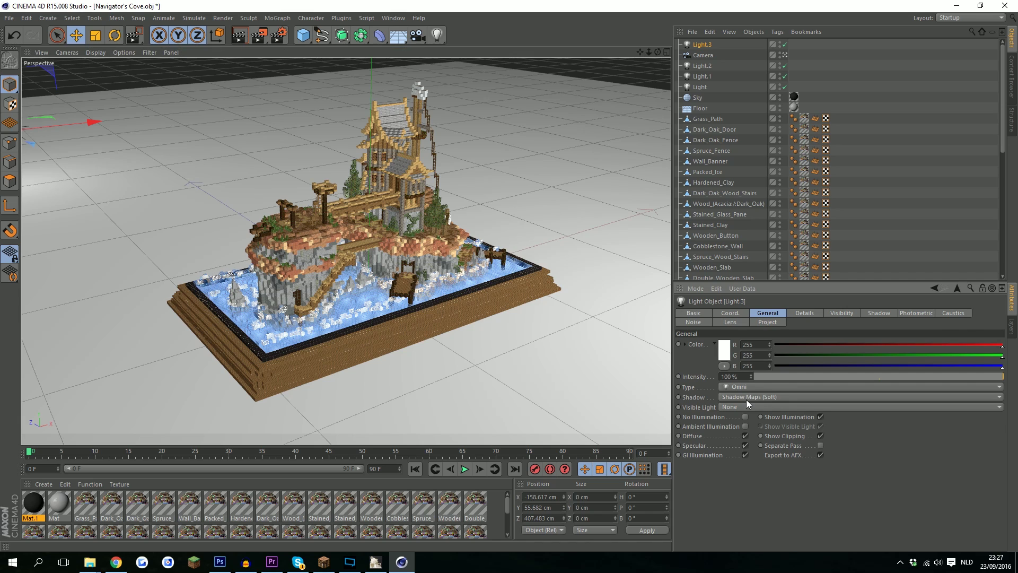
pyautogui.click(745, 407)
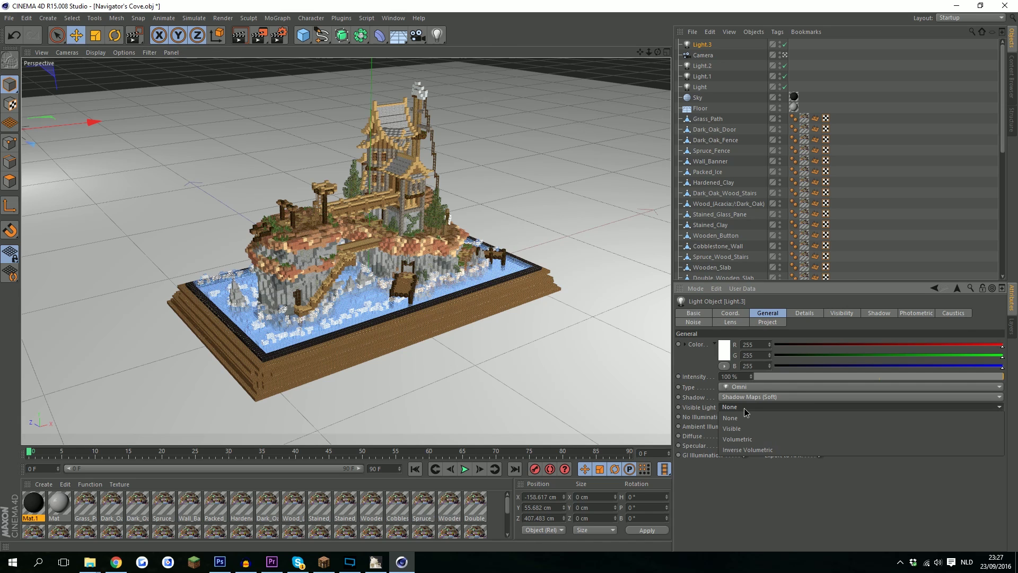
pyautogui.click(744, 439)
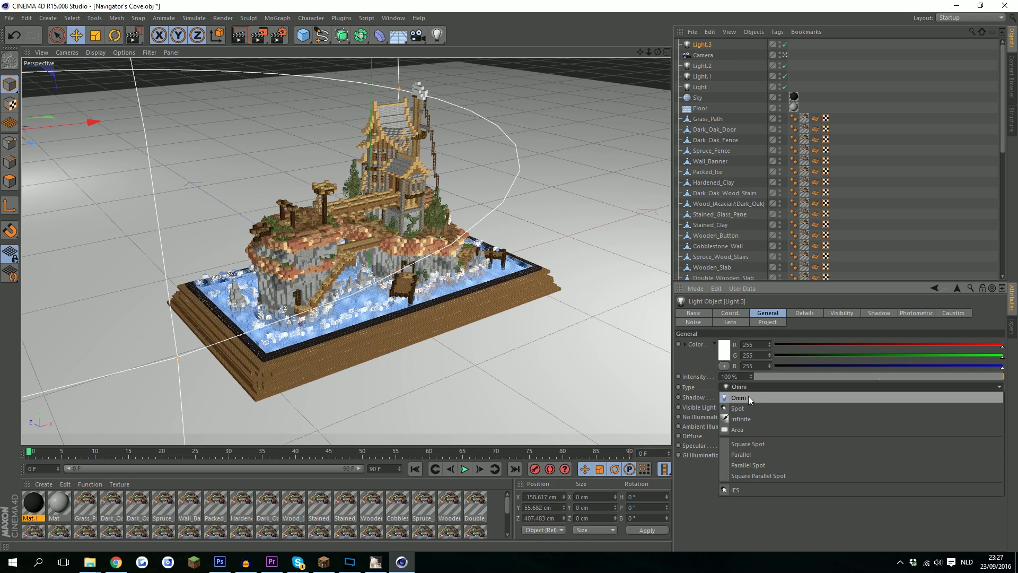
pyautogui.click(748, 409)
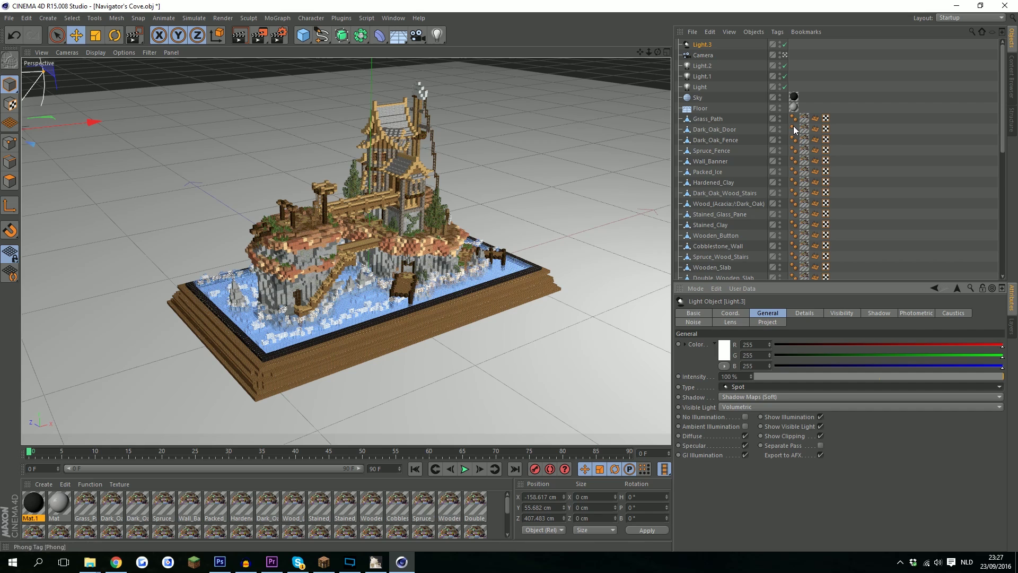
# Step: Set Light.3's colour to warm cream RGB 241/225/199
pyautogui.click(724, 357)
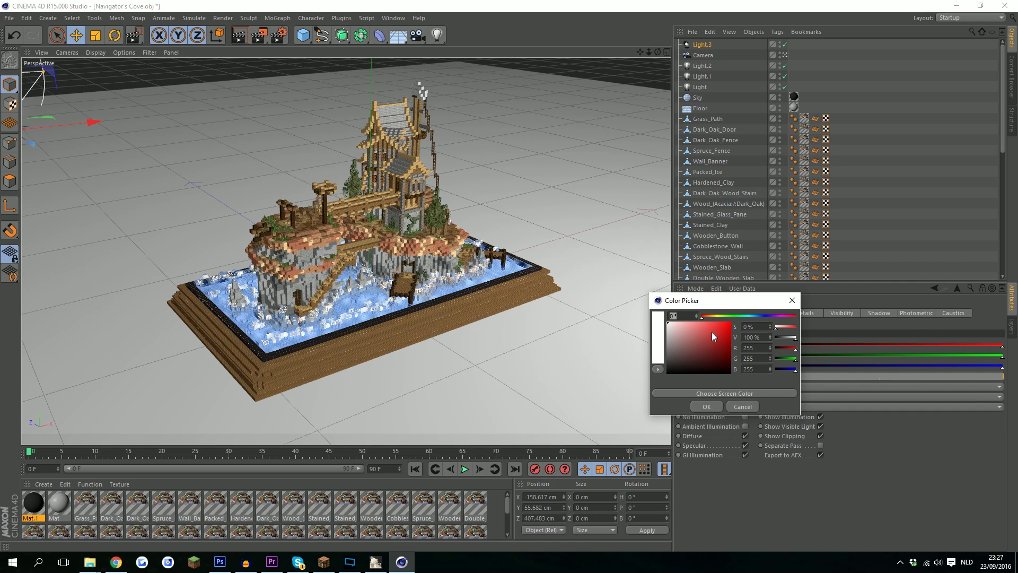
pyautogui.click(711, 316)
pyautogui.moveTo(675, 323); pyautogui.dragTo(678, 324)
pyautogui.click(701, 405)
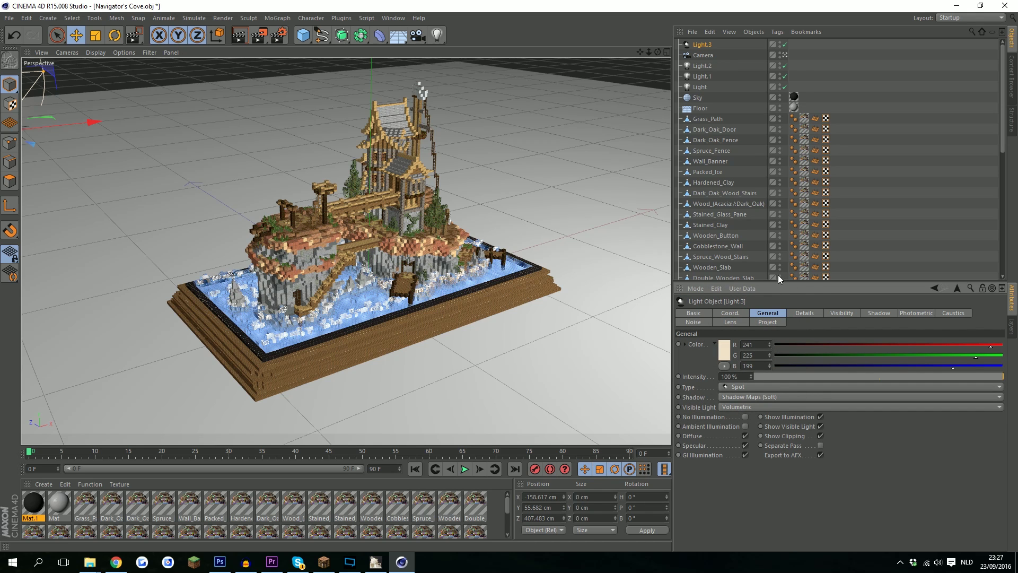
# Step: Rotate the spotlight to heading about -153.77°, aimed down toward the build
pyautogui.click(786, 54)
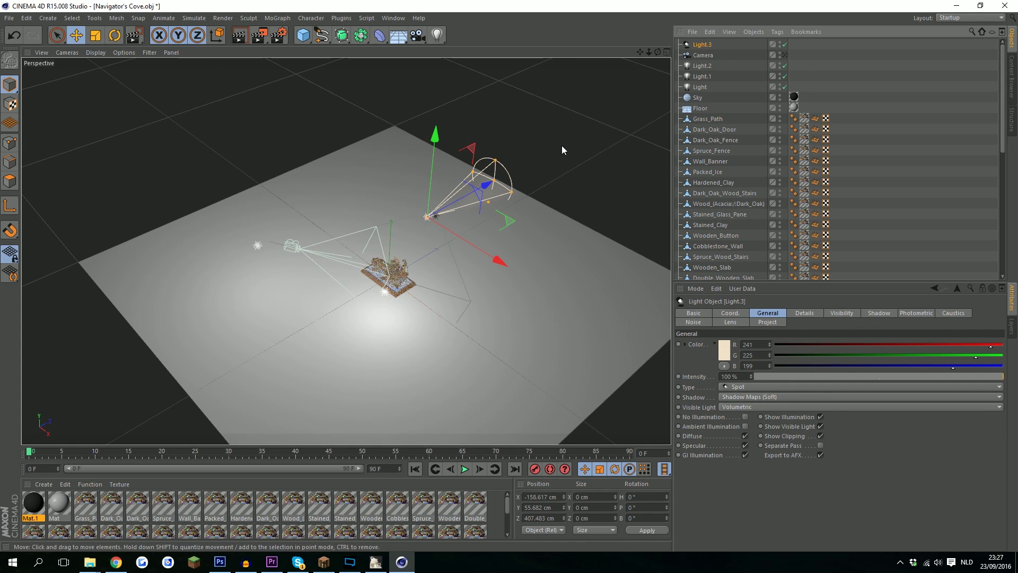
pyautogui.click(114, 36)
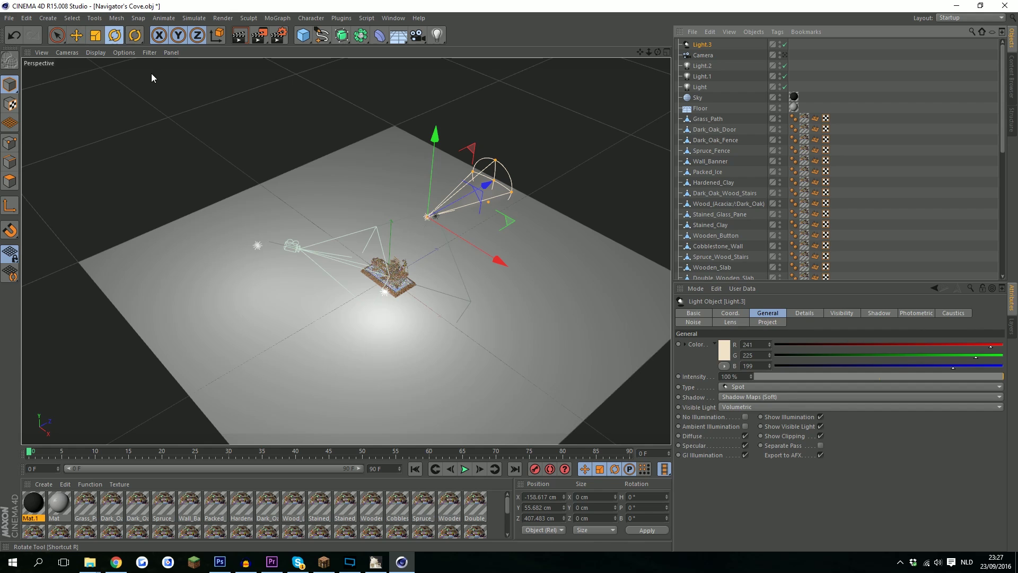
pyautogui.moveTo(436, 257); pyautogui.dragTo(383, 190)
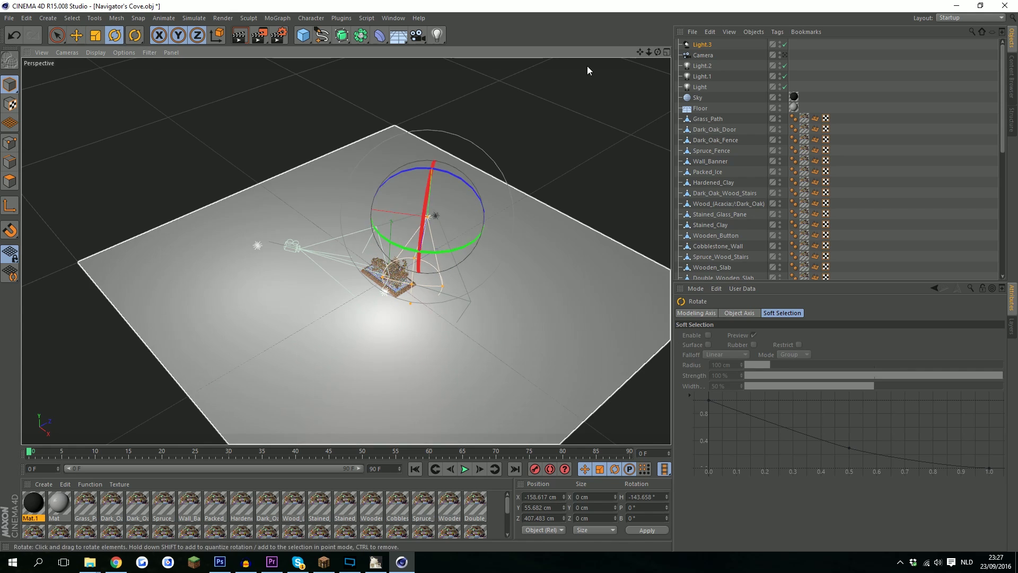
pyautogui.moveTo(658, 52); pyautogui.dragTo(518, 114)
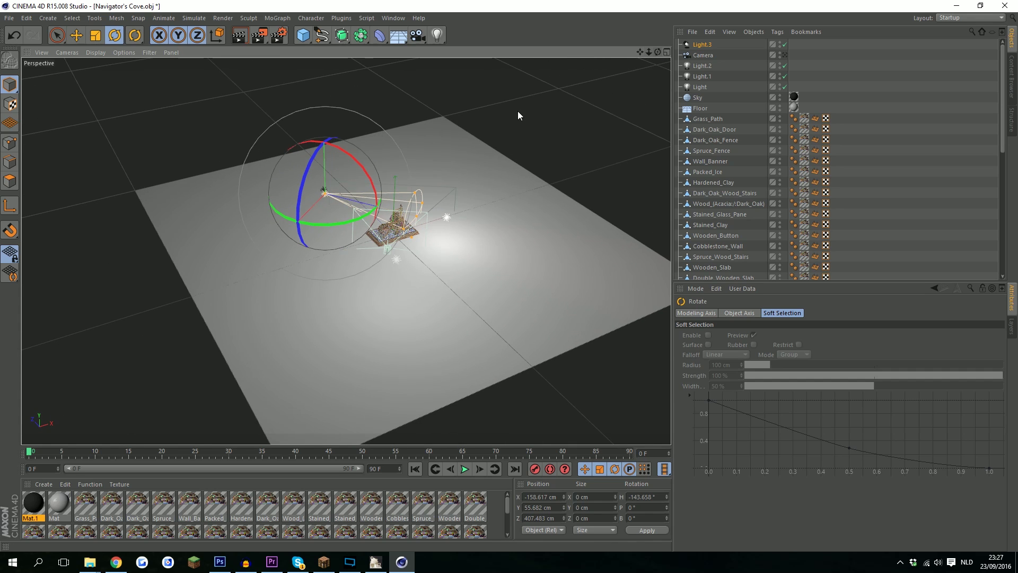
pyautogui.moveTo(339, 233); pyautogui.dragTo(302, 227)
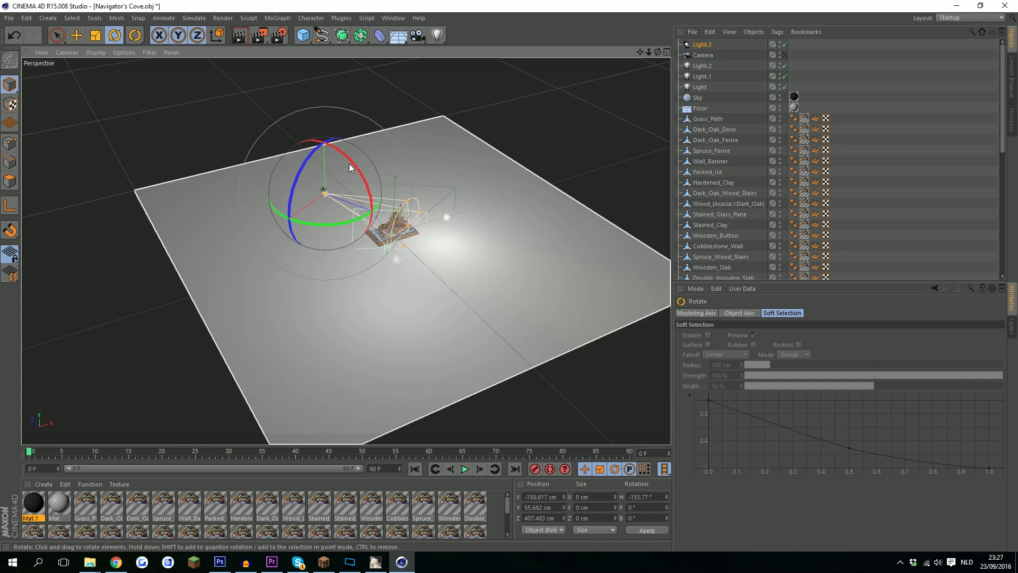
pyautogui.moveTo(366, 175); pyautogui.dragTo(371, 196)
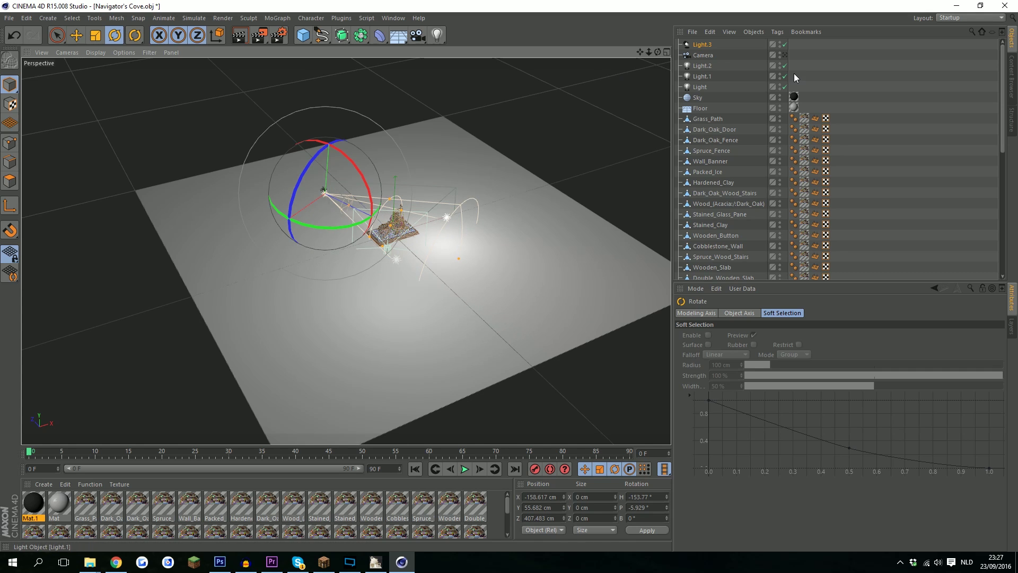
# Step: Move the spotlight back-left to X -259.8, Y 79.5, Z 612.9 cm and region-render the cave
pyautogui.click(786, 56)
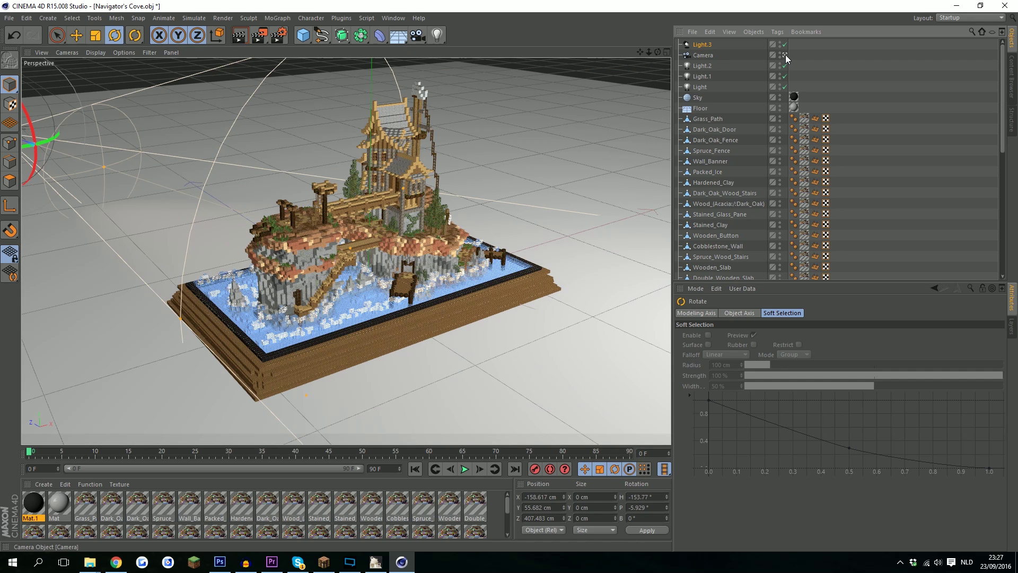
pyautogui.click(76, 35)
pyautogui.moveTo(61, 155); pyautogui.dragTo(28, 120)
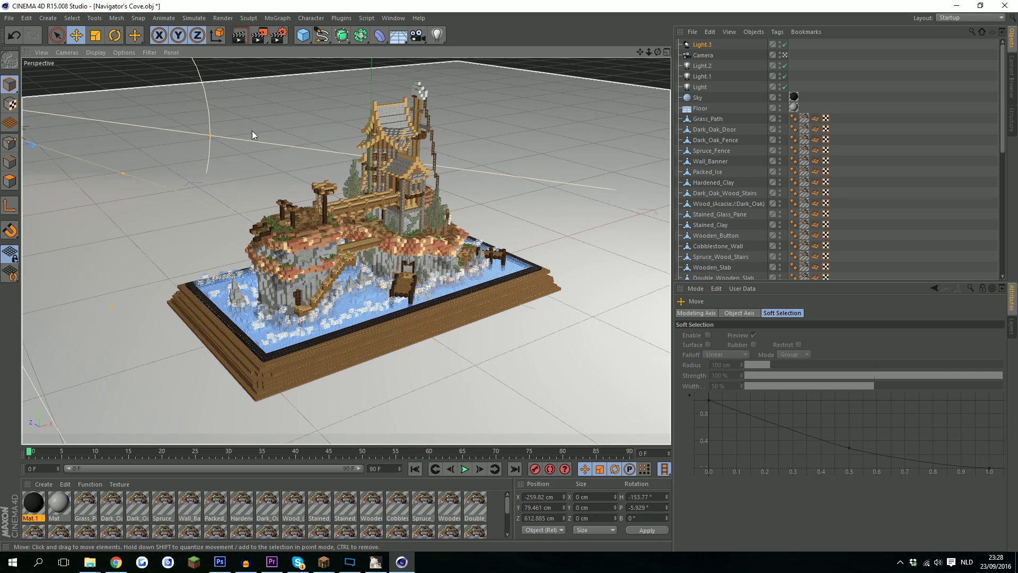
pyautogui.moveTo(260, 33); pyautogui.dragTo(296, 55)
pyautogui.moveTo(207, 100); pyautogui.dragTo(607, 332)
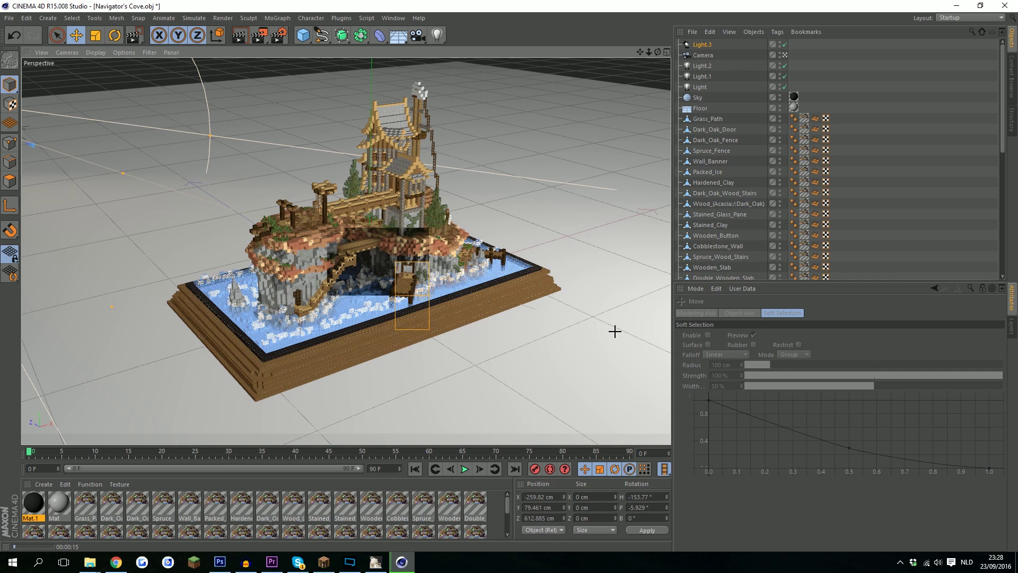
# Step: Raise Light.3's intensity to 186%, volumetric brightness to 159% and dust to 85%
pyautogui.click(615, 332)
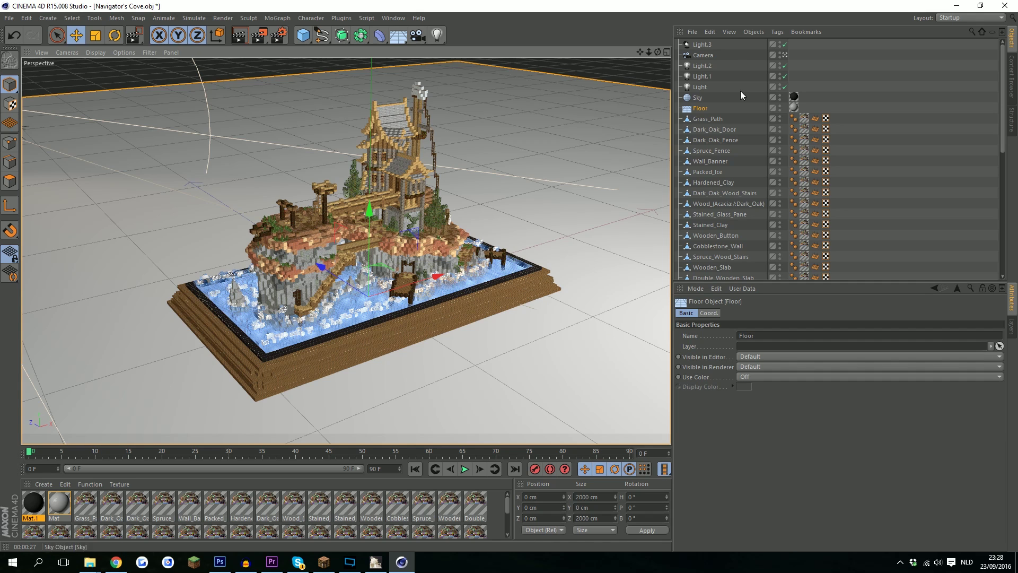
pyautogui.click(718, 44)
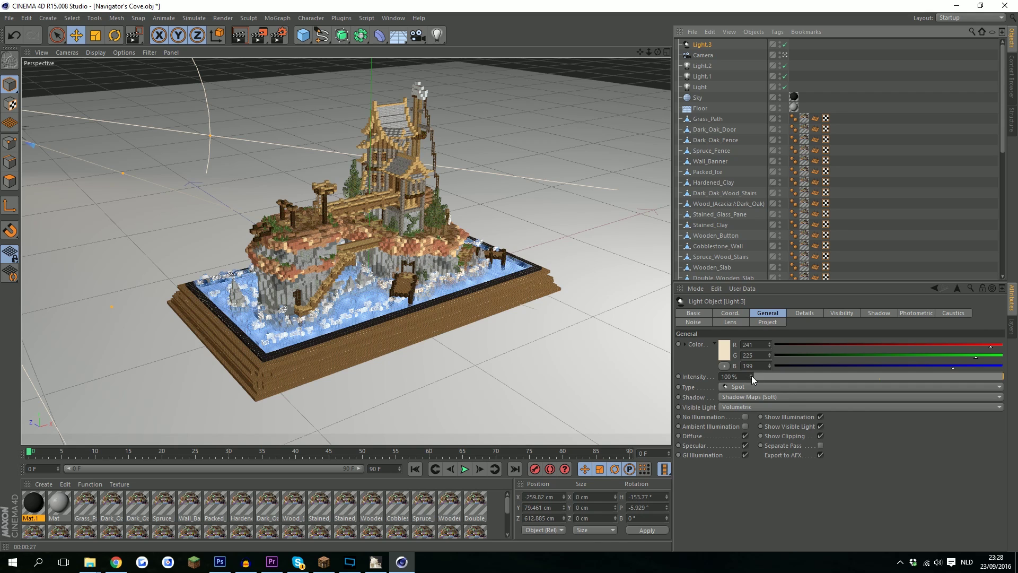
pyautogui.moveTo(751, 375); pyautogui.dragTo(784, 374)
pyautogui.click(841, 313)
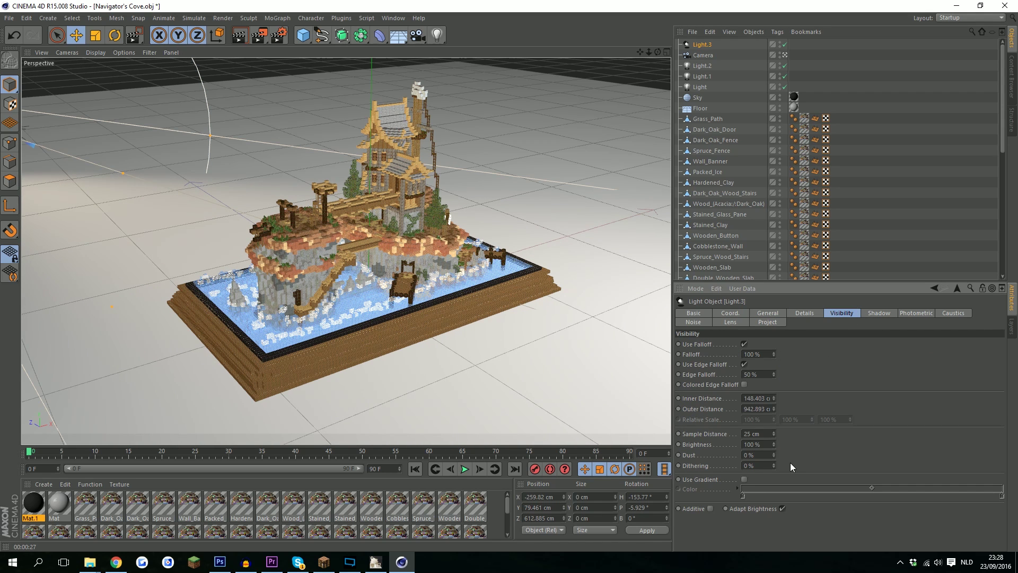
pyautogui.moveTo(774, 444); pyautogui.dragTo(787, 454)
# Step: Raise Light.3, tilt it down to pitch -17.733°, then return to the camera view
pyautogui.click(786, 54)
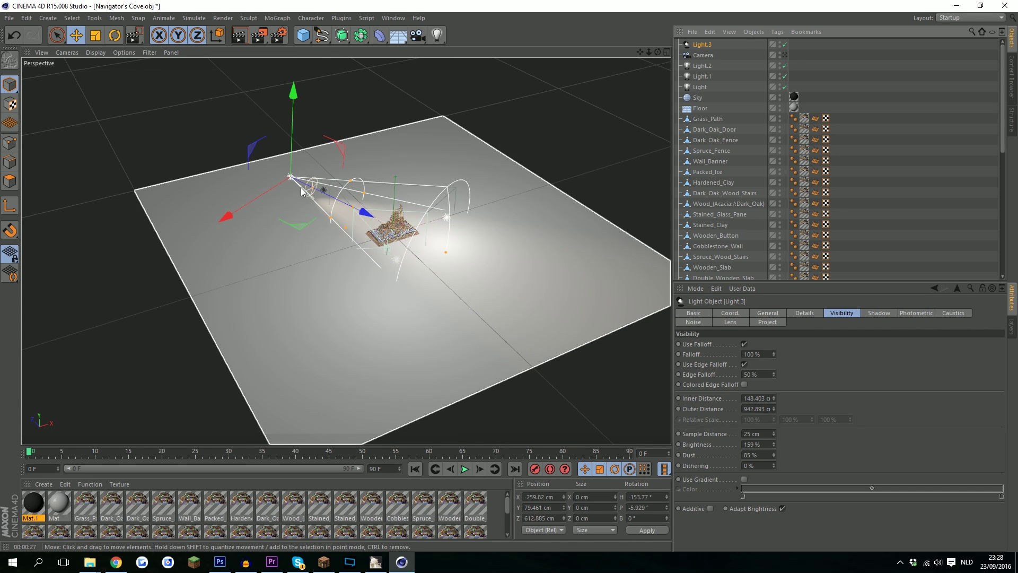
pyautogui.moveTo(365, 212); pyautogui.dragTo(364, 213)
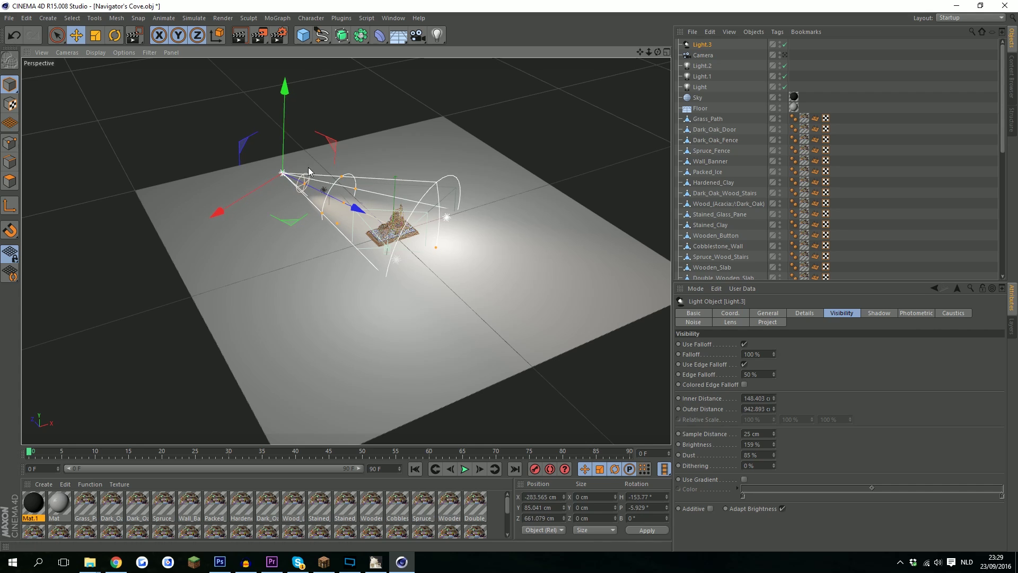
pyautogui.moveTo(285, 97); pyautogui.dragTo(285, 81)
pyautogui.click(114, 35)
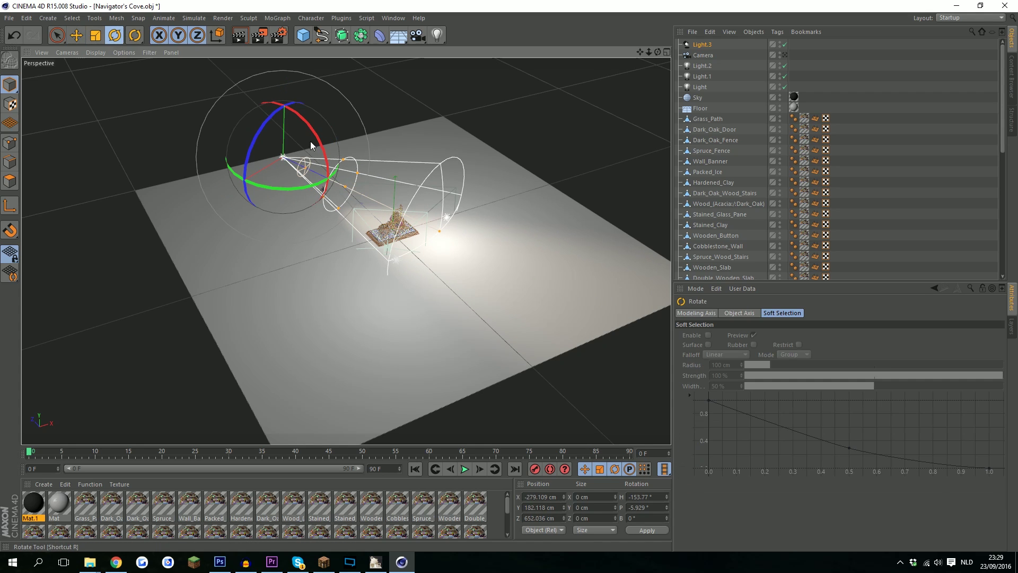
pyautogui.moveTo(313, 142); pyautogui.dragTo(323, 148)
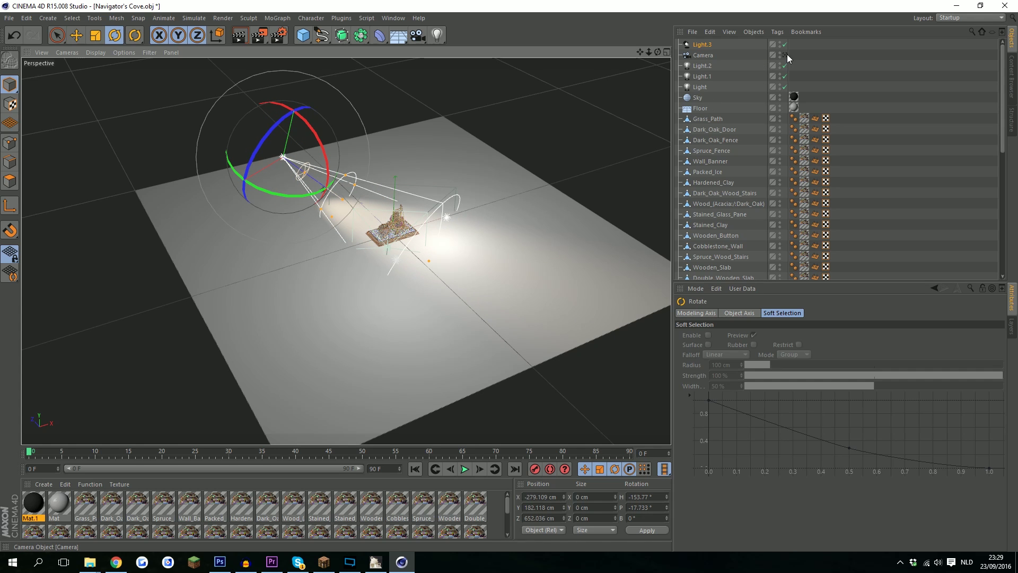
pyautogui.click(785, 54)
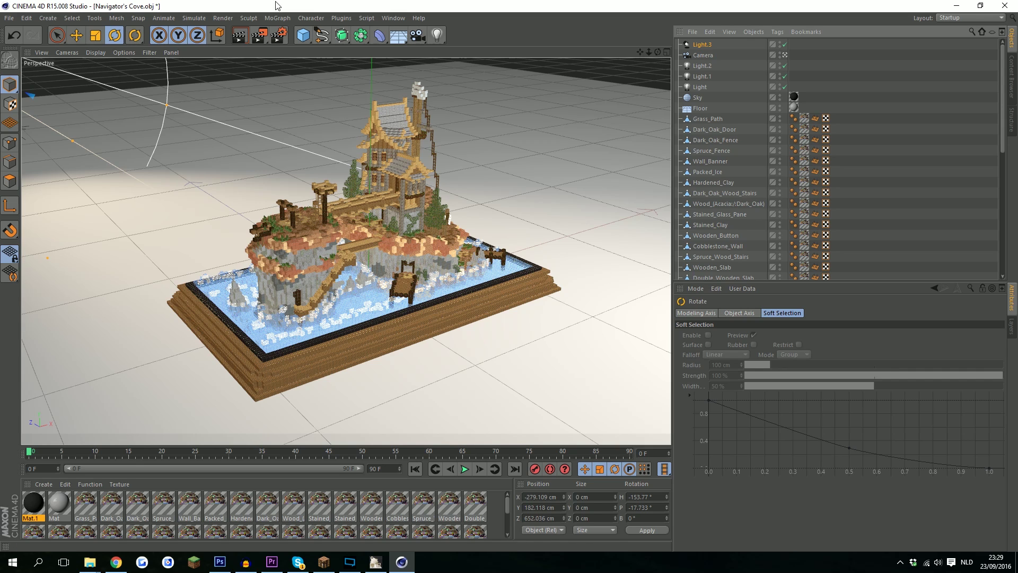
# Step: Render the warm spotlit cove at 1920x1080 to the Picture Viewer
pyautogui.click(261, 35)
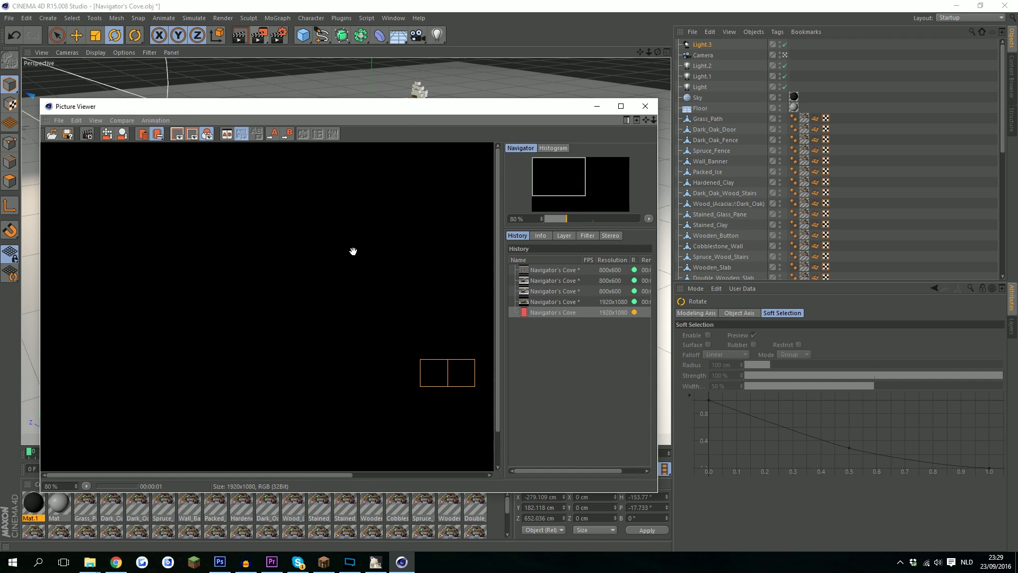
pyautogui.scroll(-4, 353, 251)
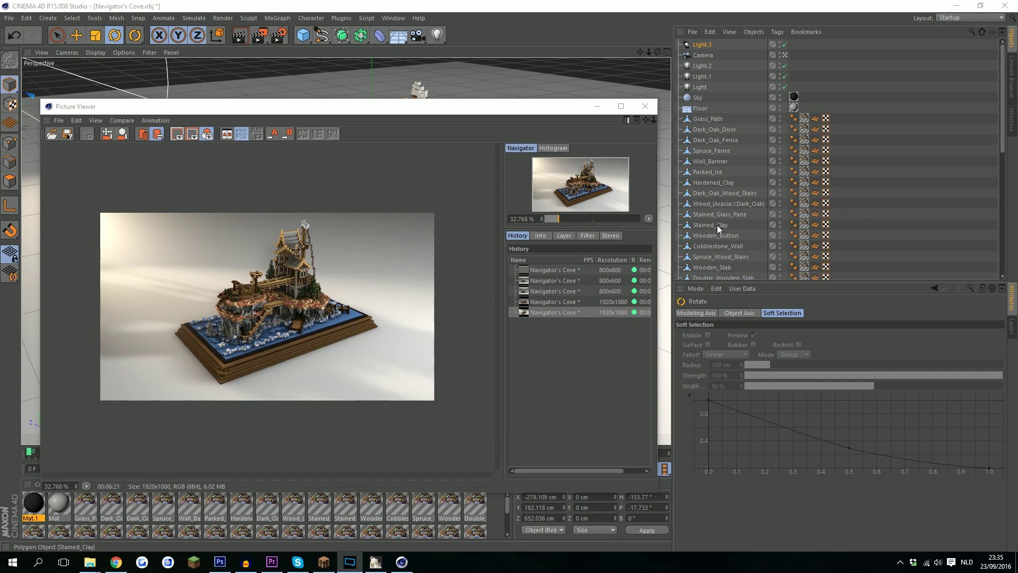
# Step: Turn on Enable Filter in the Picture Viewer's Filter settings
pyautogui.click(588, 236)
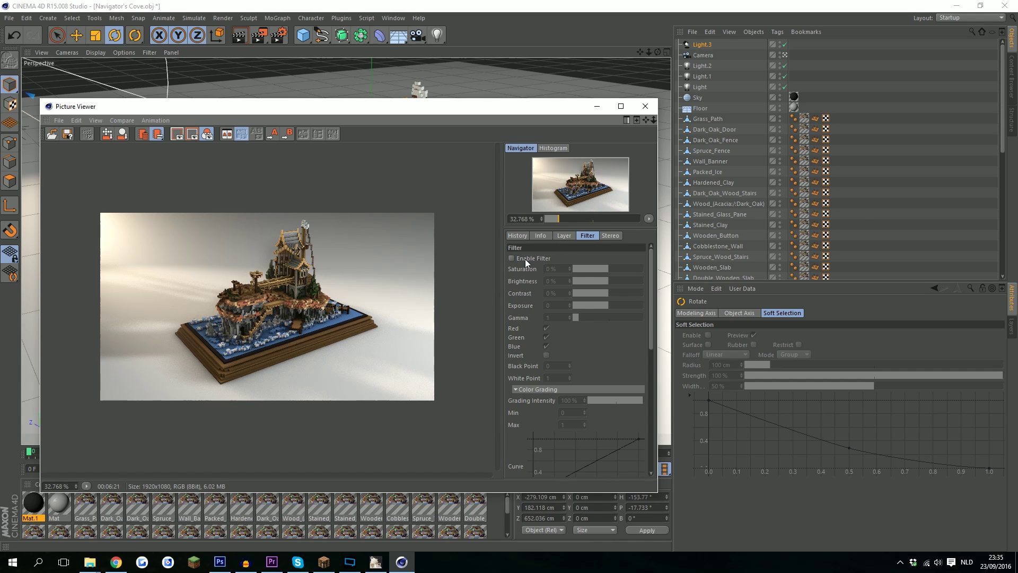
pyautogui.click(510, 259)
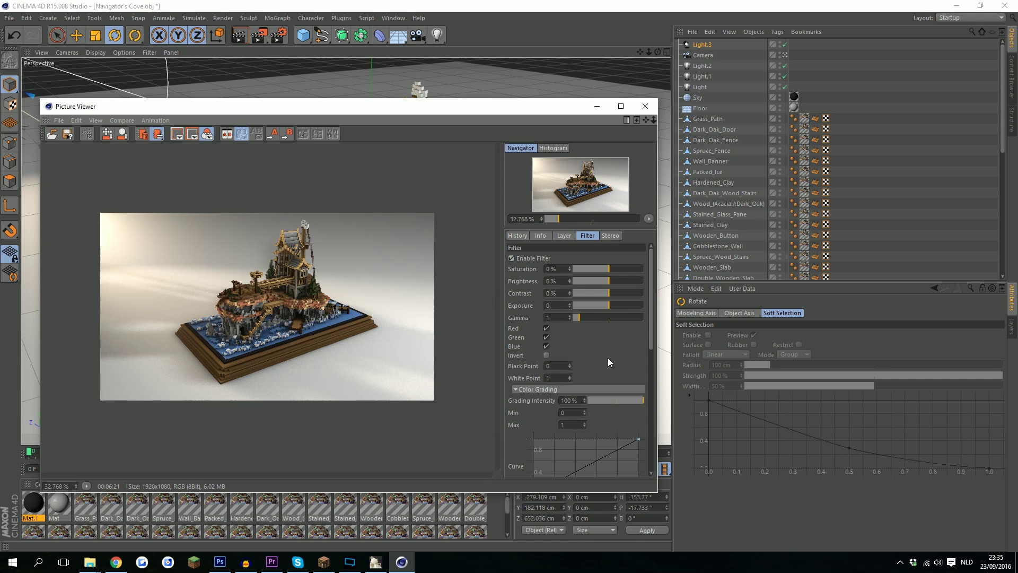
pyautogui.scroll(-3, 517, 436)
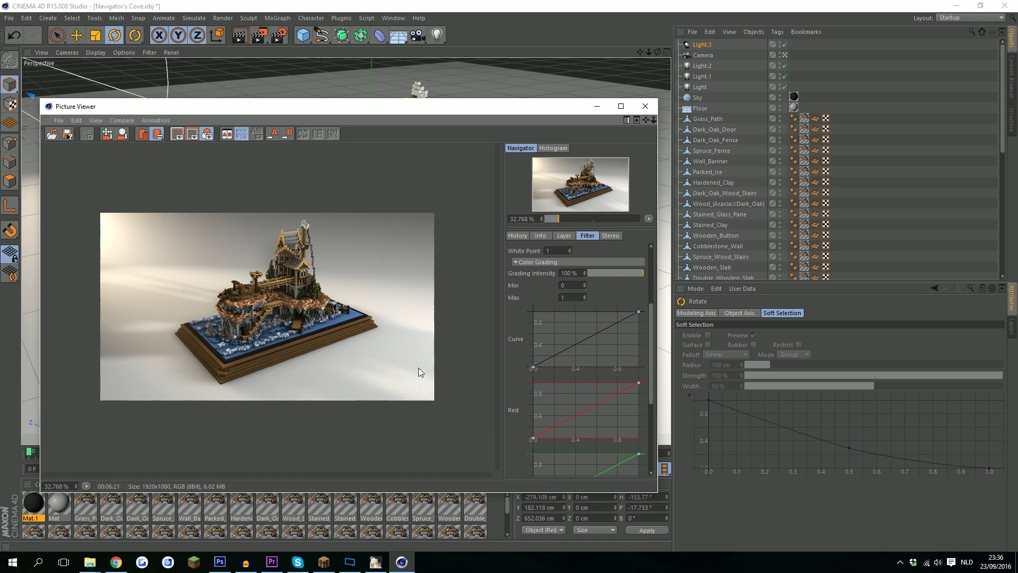
pyautogui.scroll(2, 337, 346)
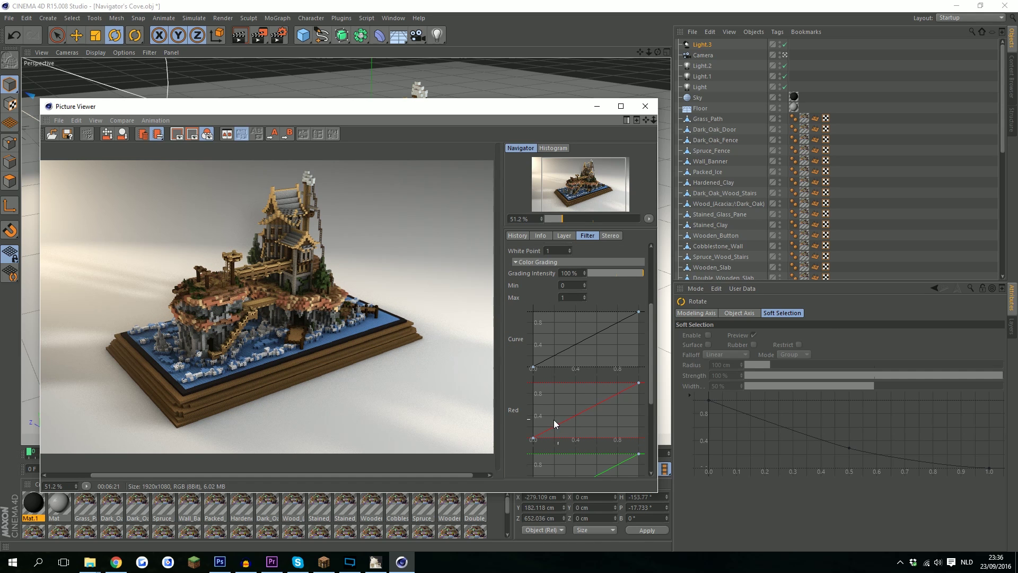
pyautogui.scroll(-3, 521, 345)
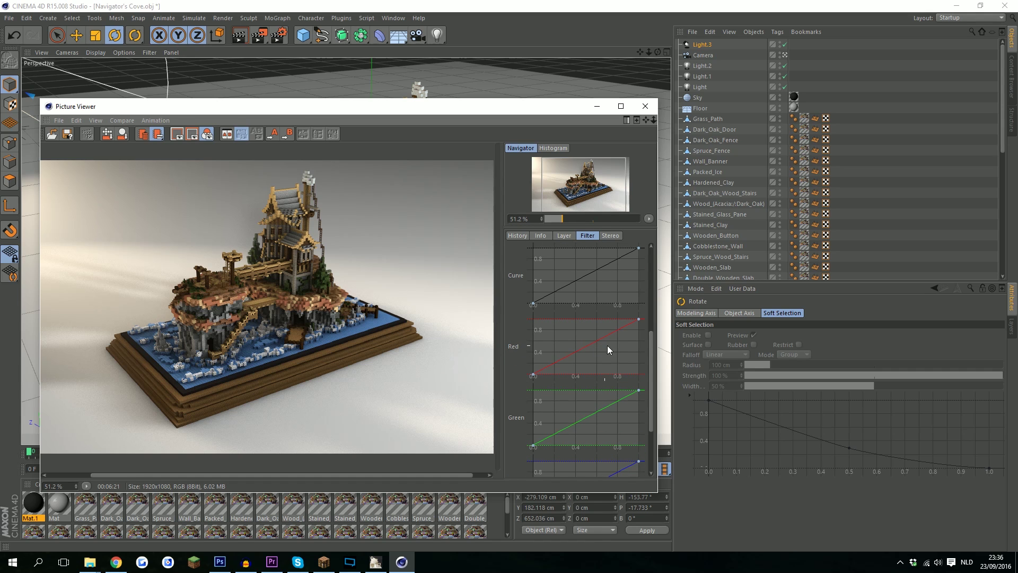
# Step: Lower the Red curve, moving its start point to 0.0 and bending it near both ends
pyautogui.moveTo(607, 335); pyautogui.dragTo(613, 349)
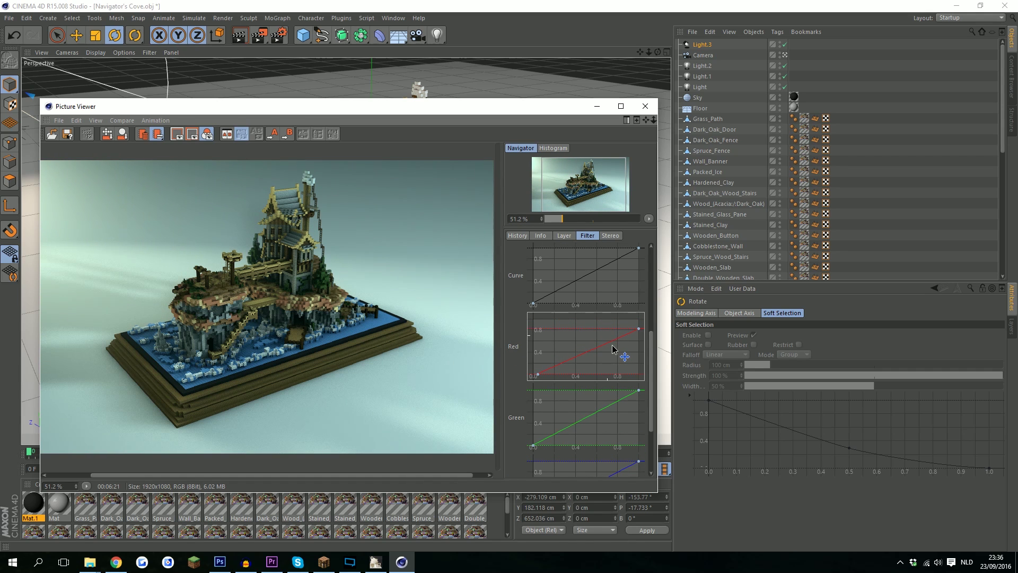
pyautogui.moveTo(538, 379); pyautogui.dragTo(533, 375)
pyautogui.moveTo(545, 371); pyautogui.dragTo(569, 371)
pyautogui.click(638, 329)
pyautogui.click(636, 334)
pyautogui.moveTo(639, 329); pyautogui.dragTo(601, 338)
# Step: Bend the Blue curve at its top and low ends to add blue
pyautogui.scroll(-3, 517, 432)
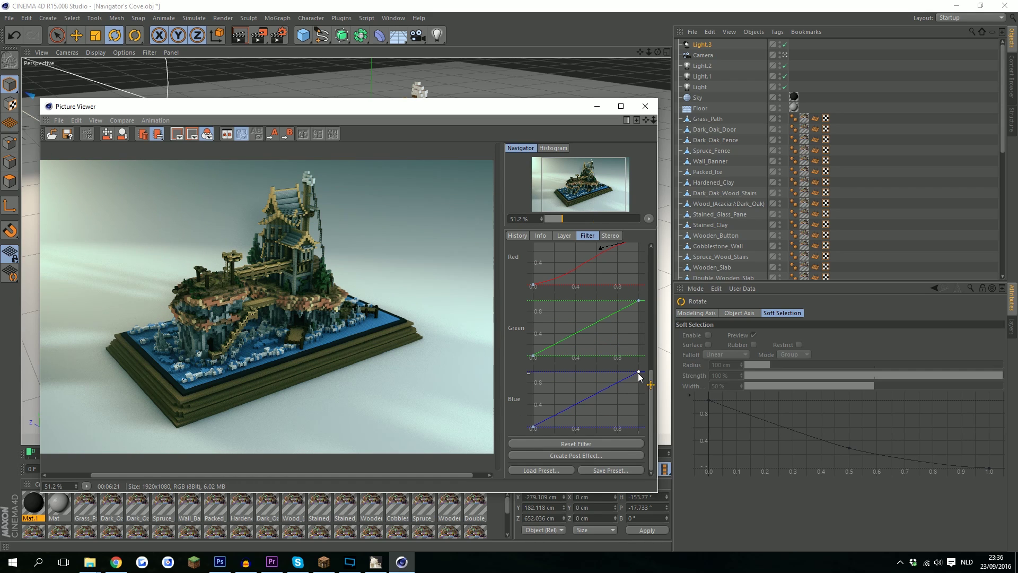
pyautogui.click(638, 372)
pyautogui.moveTo(638, 375); pyautogui.dragTo(618, 374)
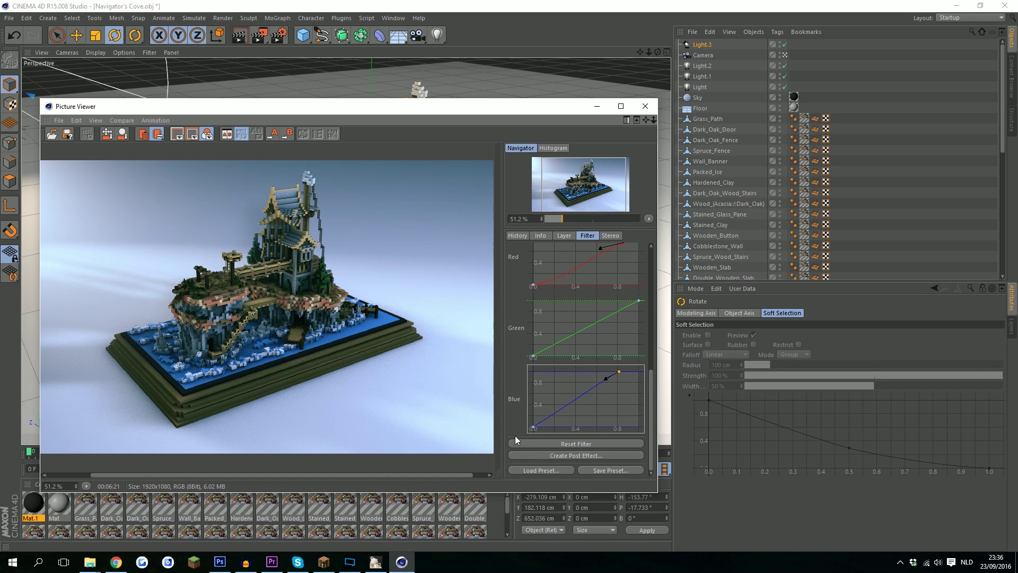
pyautogui.click(534, 427)
pyautogui.moveTo(545, 421); pyautogui.dragTo(549, 419)
pyautogui.scroll(-1, 430, 347)
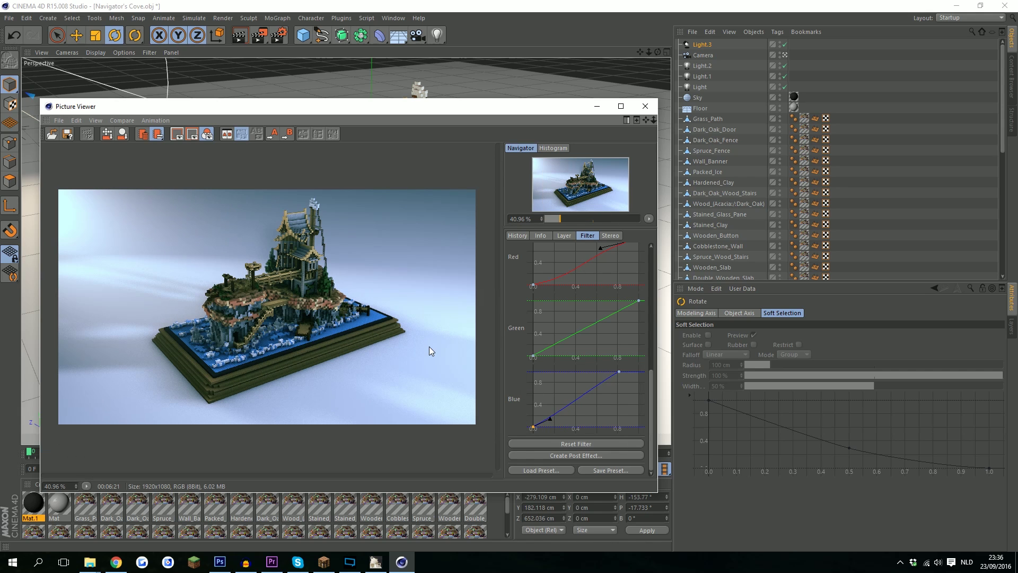
# Step: Drag the filter sliders to Contrast 9%, Brightness 7% and Saturation about 16%
pyautogui.scroll(5, 518, 284)
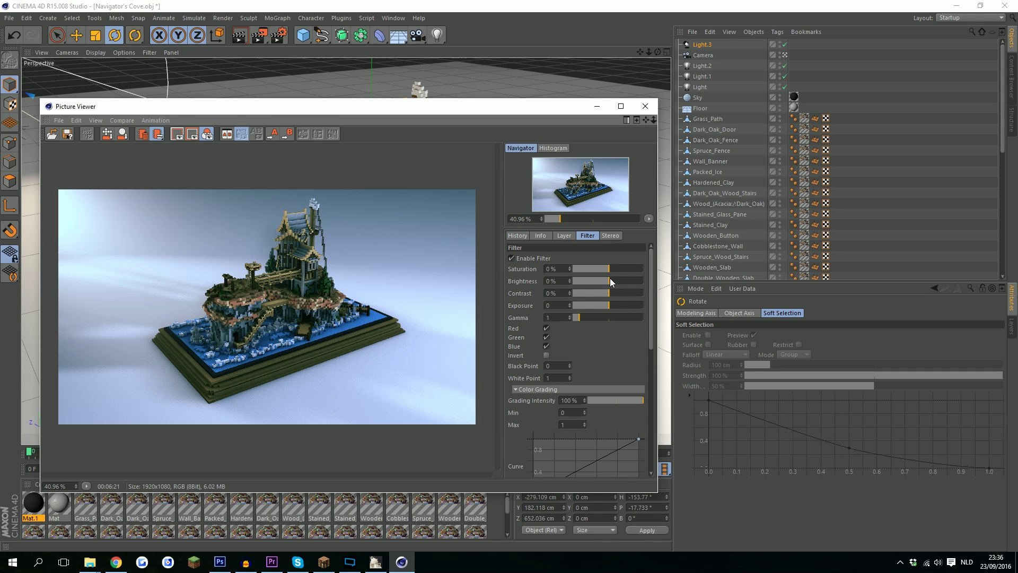
pyautogui.moveTo(612, 293); pyautogui.dragTo(614, 296)
pyautogui.moveTo(613, 281); pyautogui.dragTo(612, 285)
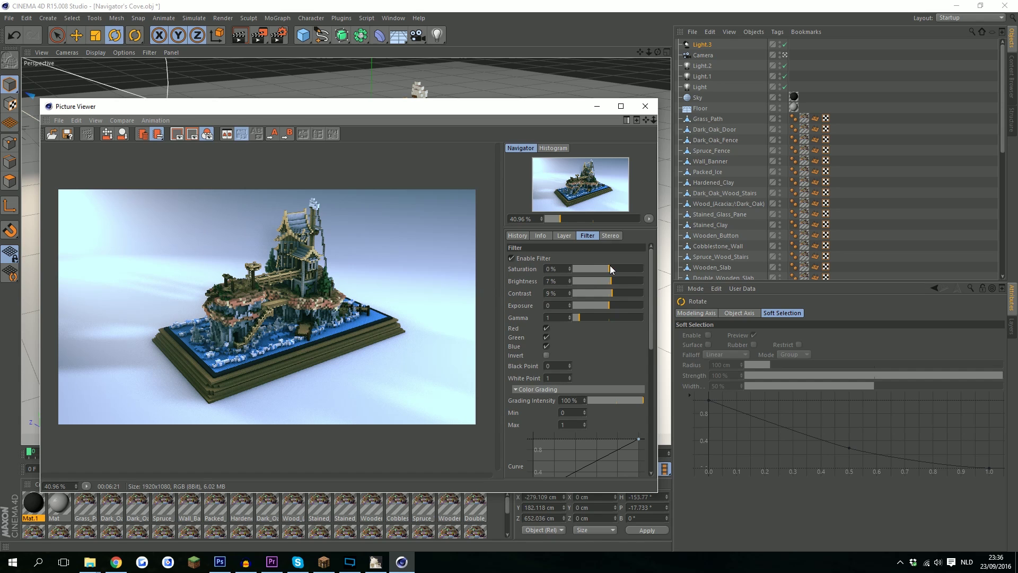
pyautogui.moveTo(610, 268); pyautogui.dragTo(615, 270)
# Step: Toggle the filter off and on twice to compare, leave it enabled, and show the render History
pyautogui.click(511, 259)
pyautogui.click(512, 259)
pyautogui.click(511, 260)
pyautogui.click(511, 259)
pyautogui.click(518, 236)
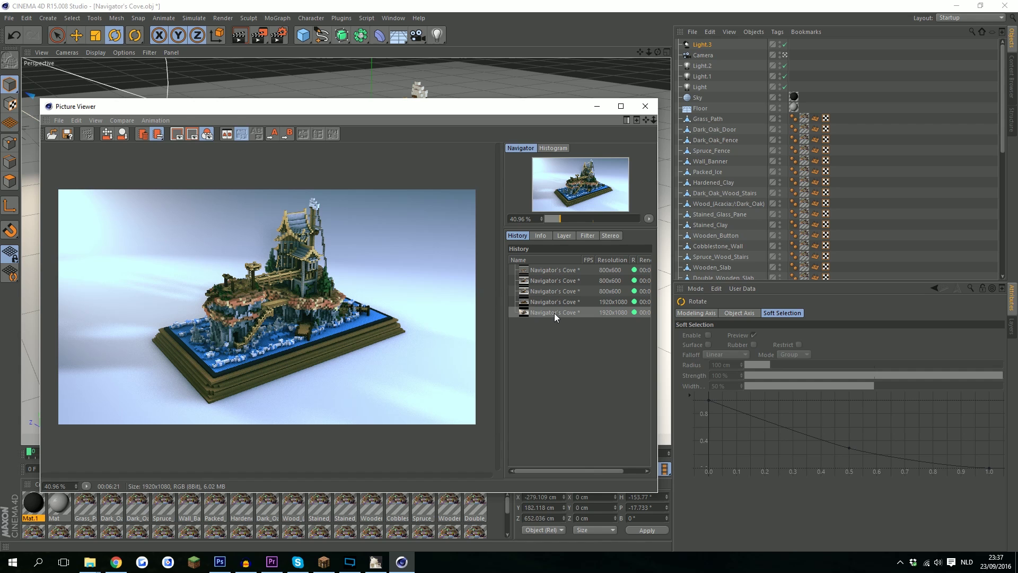